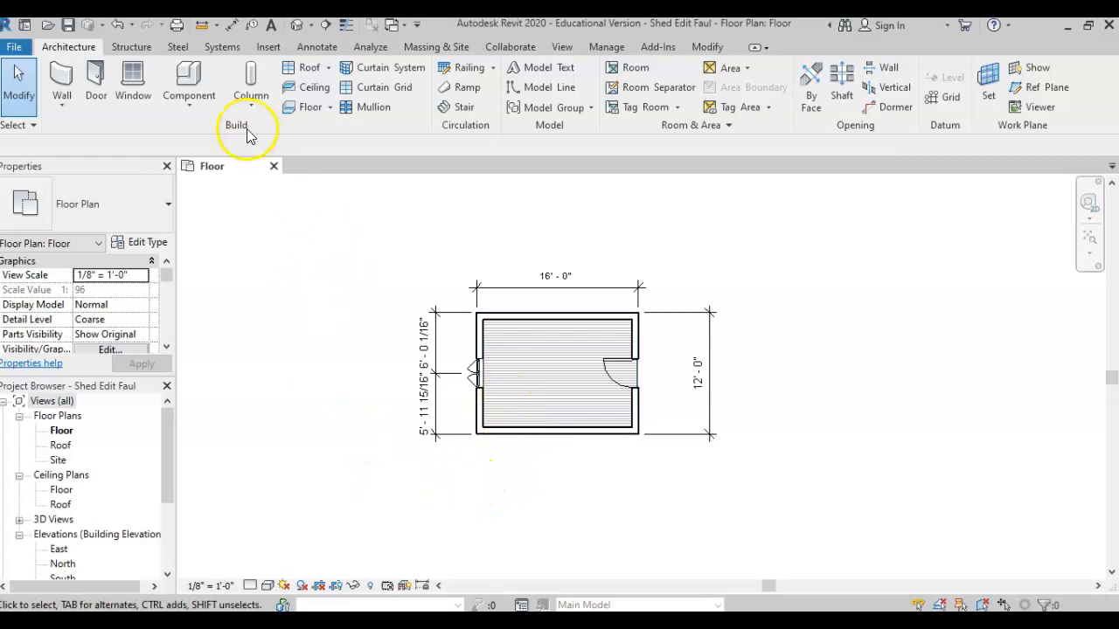
# Start placing a component and review the component types already loaded in the project
pyautogui.click(191, 84)
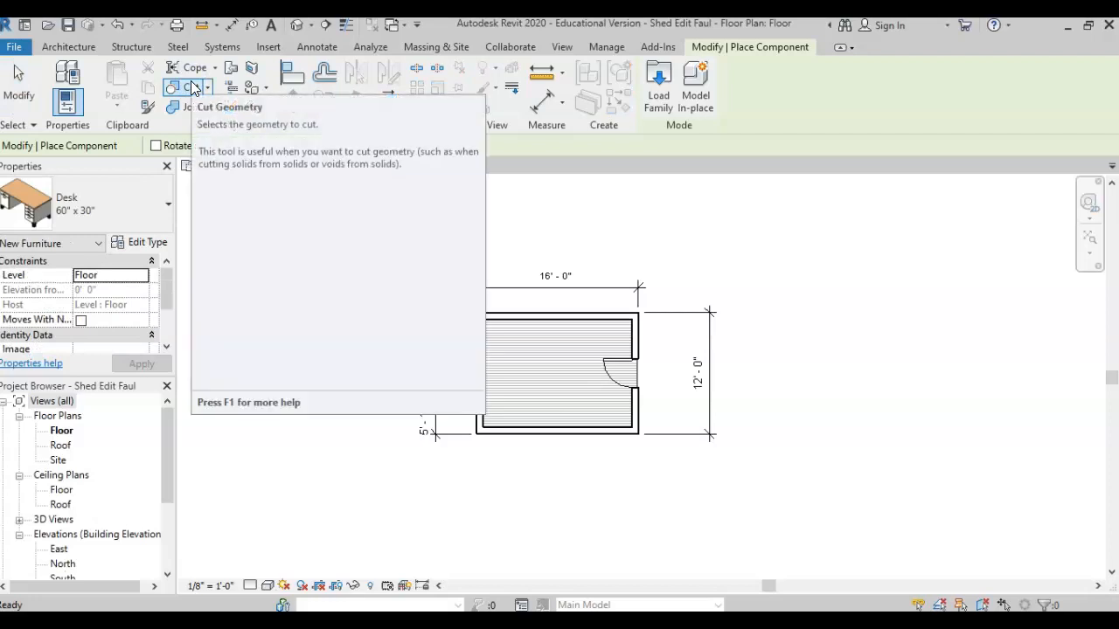
pyautogui.click(120, 201)
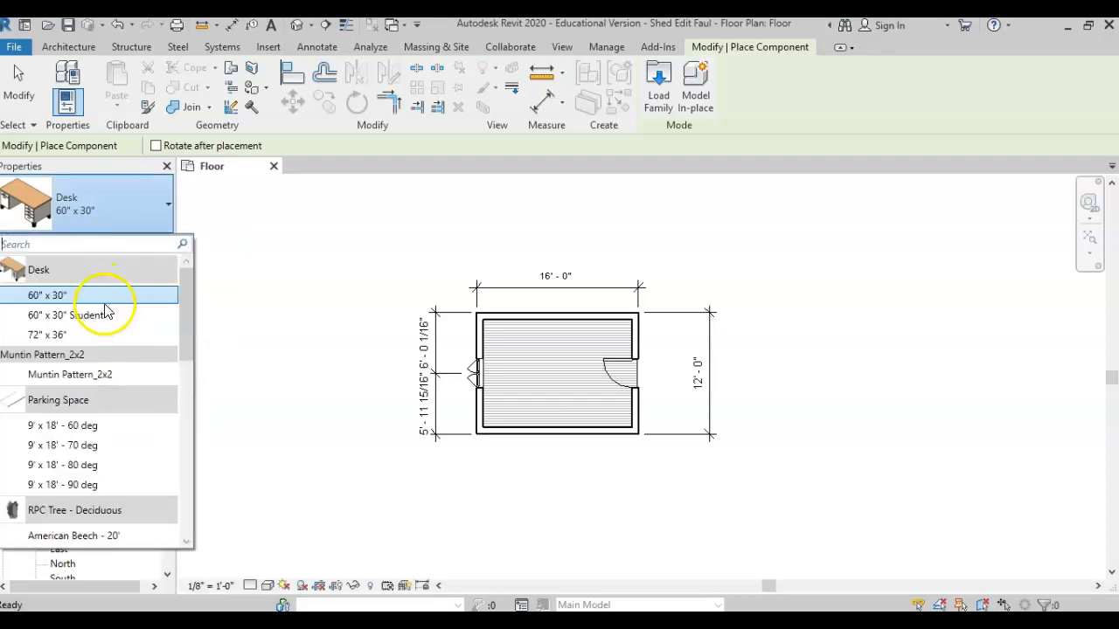
pyautogui.scroll(-4, 96, 450)
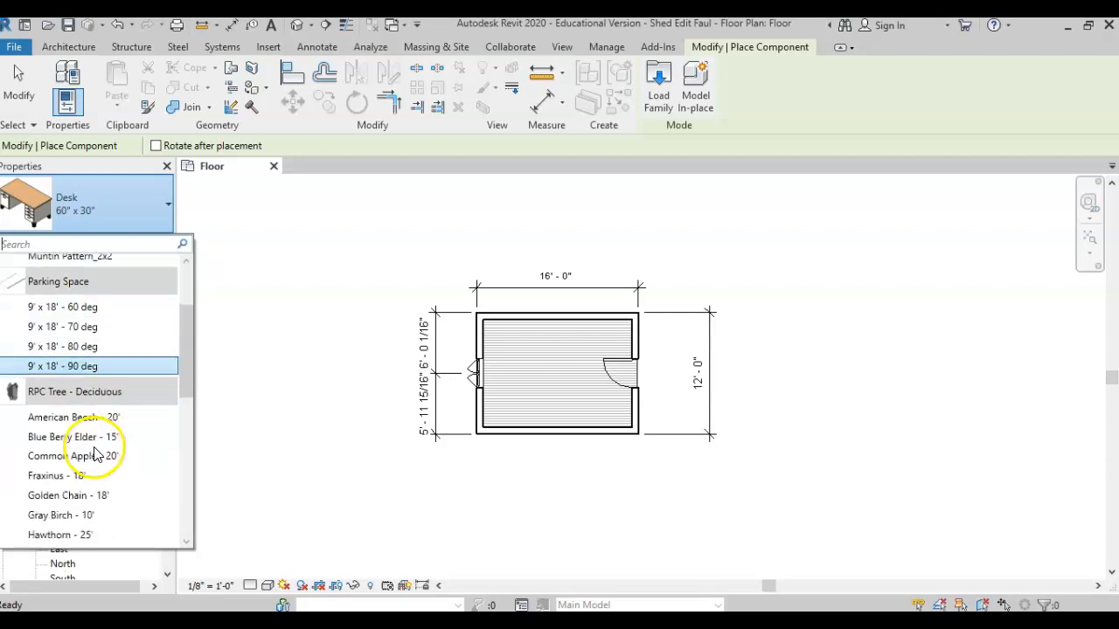
pyautogui.scroll(-3, 86, 453)
pyautogui.scroll(6, 85, 453)
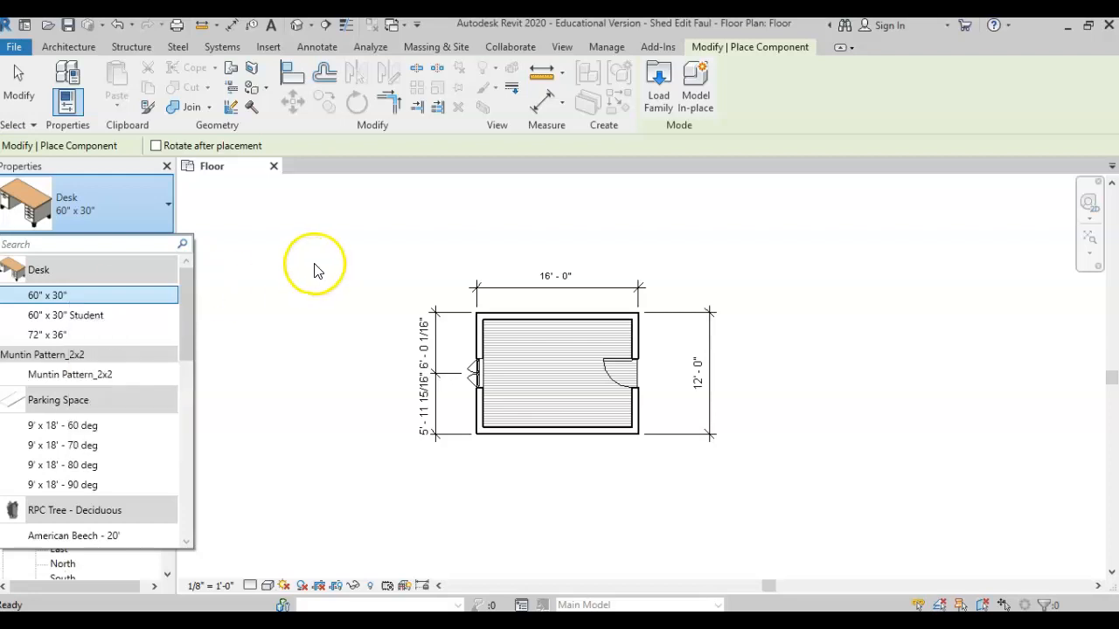
pyautogui.click(83, 214)
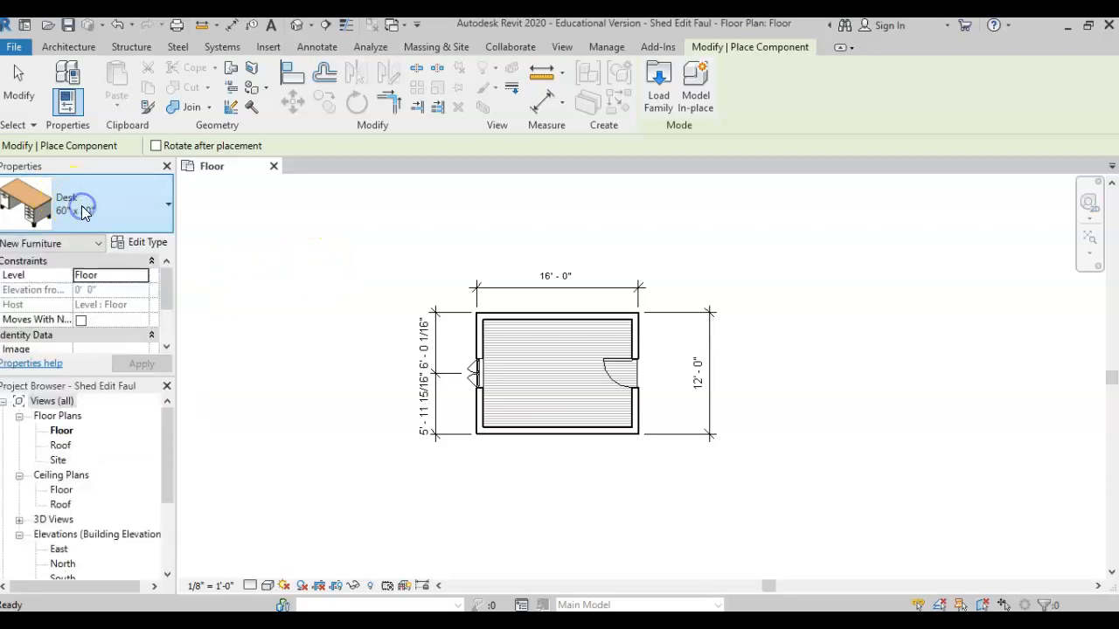
# Open the Base Cabinets folder of the US Imperial Casework library for loading a family
pyautogui.click(658, 74)
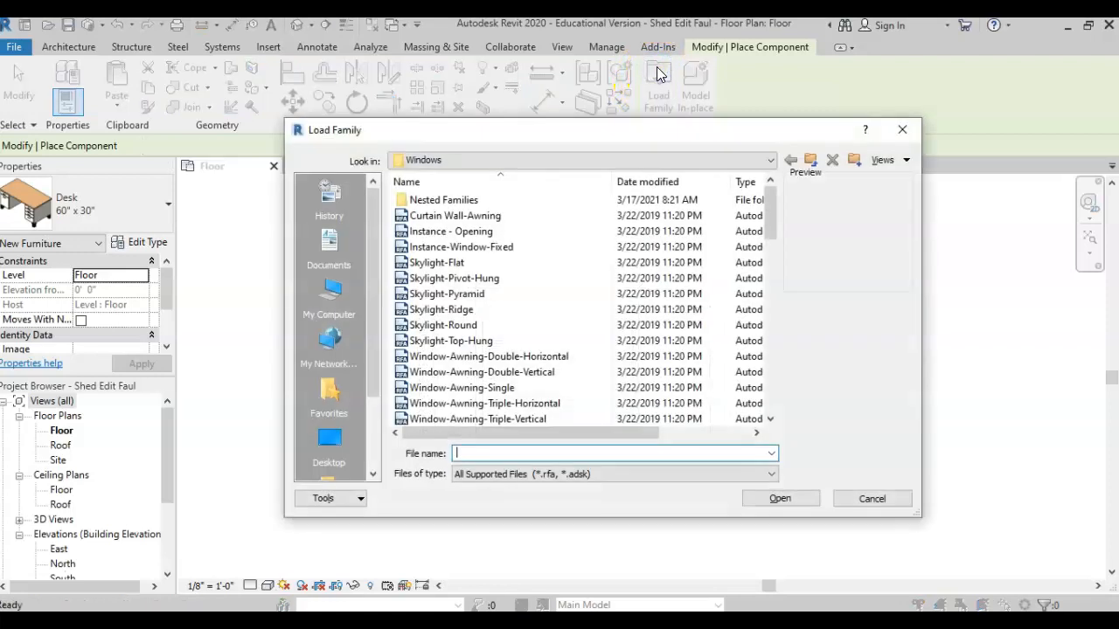
pyautogui.click(549, 162)
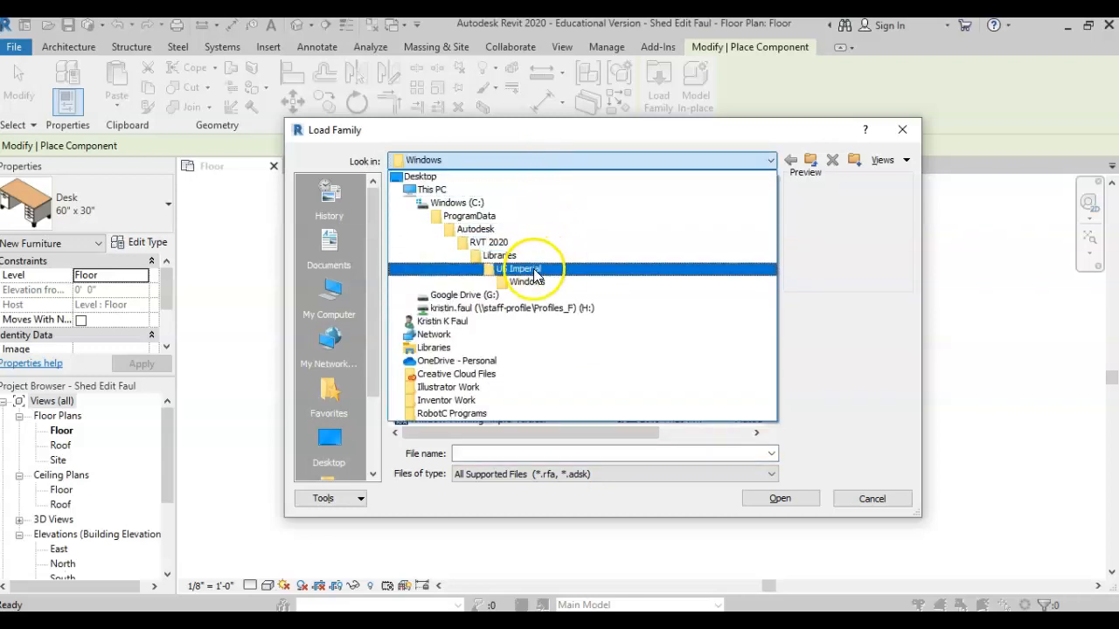
pyautogui.click(535, 276)
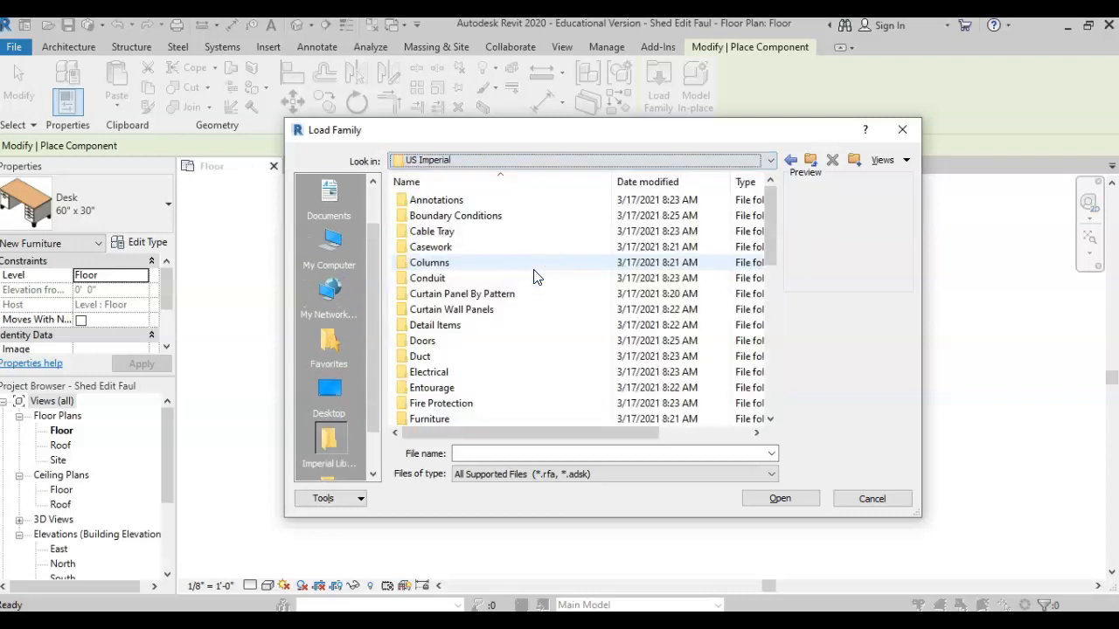
pyautogui.scroll(-9, 535, 276)
pyautogui.scroll(5, 515, 277)
pyautogui.scroll(4, 514, 278)
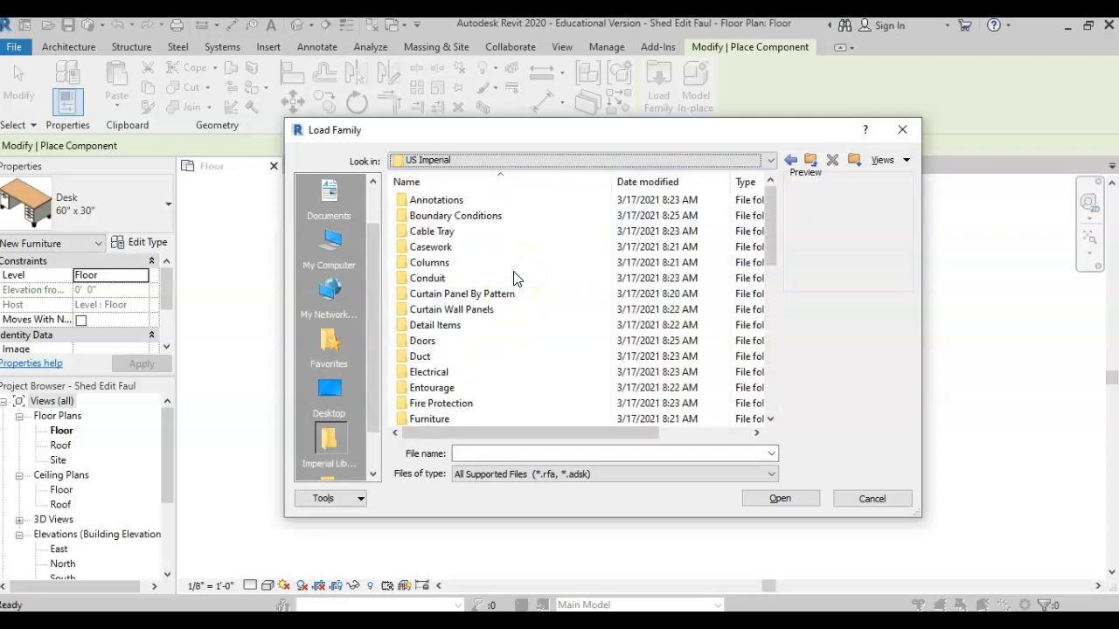
pyautogui.doubleClick(434, 249)
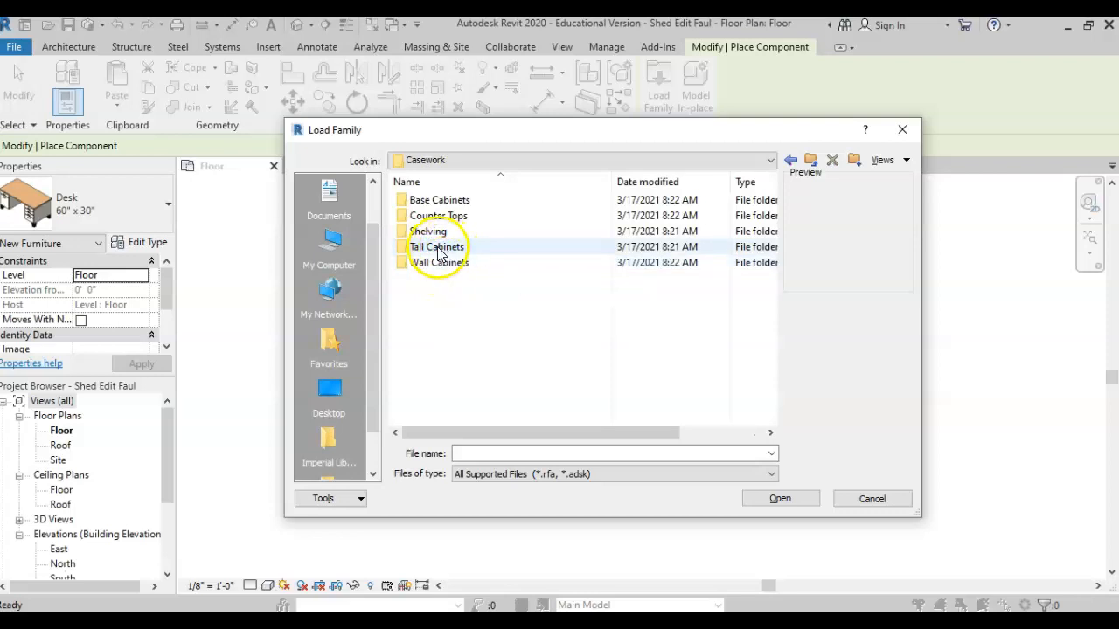
pyautogui.doubleClick(429, 201)
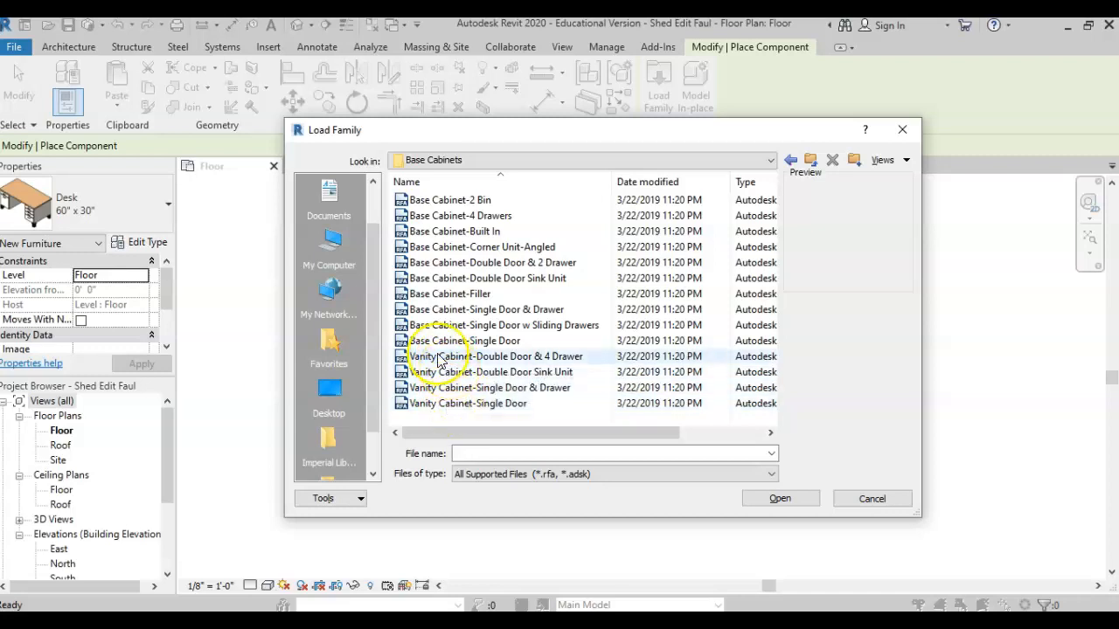
# Preview the base cabinet families one by one, from the 2 Bin and 4 Drawers units to the Single Door unit
pyautogui.click(442, 200)
pyautogui.click(448, 219)
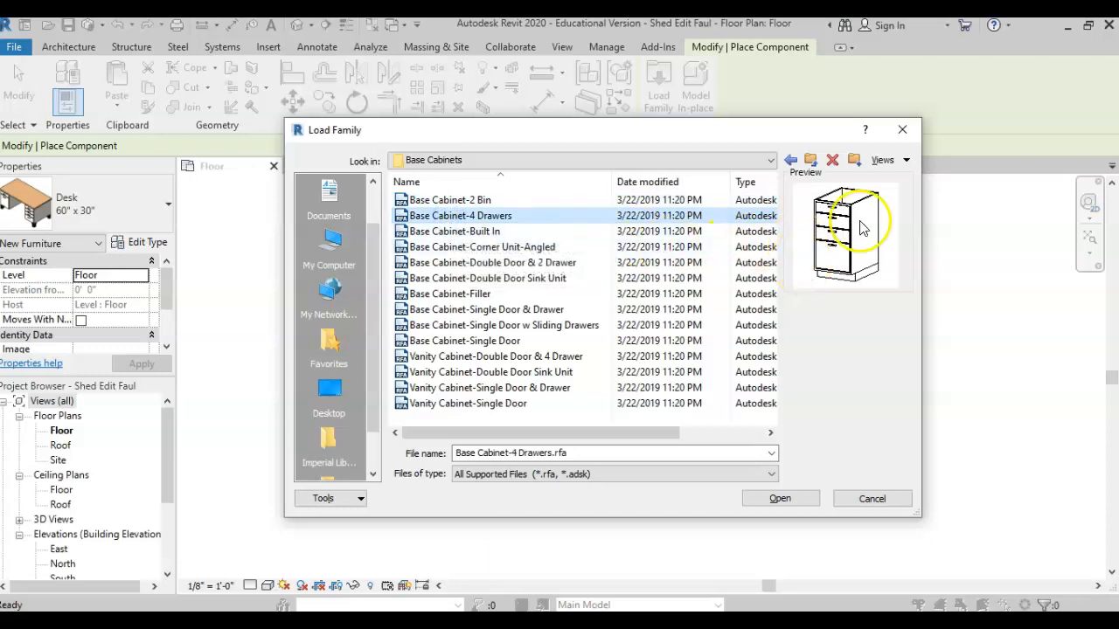
pyautogui.click(477, 232)
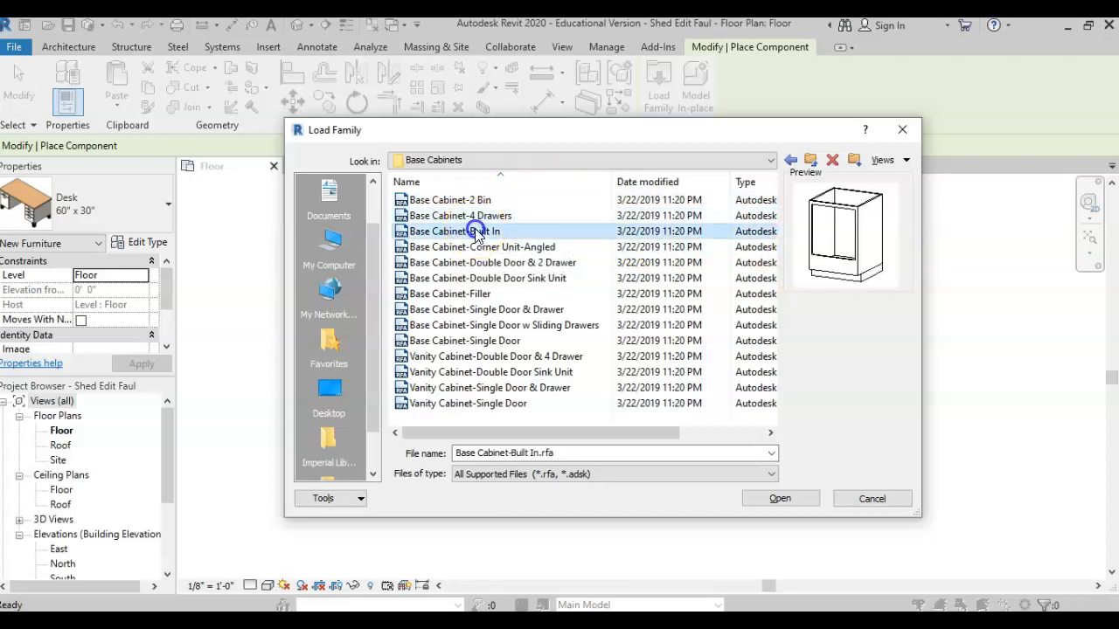
pyautogui.click(476, 247)
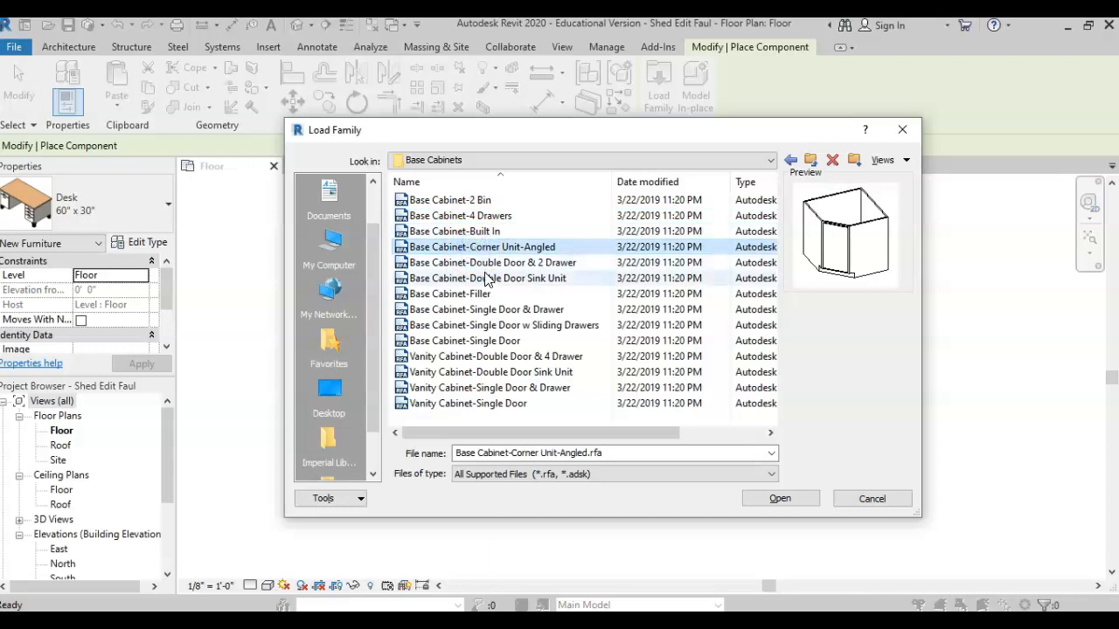
pyautogui.click(485, 263)
pyautogui.click(484, 278)
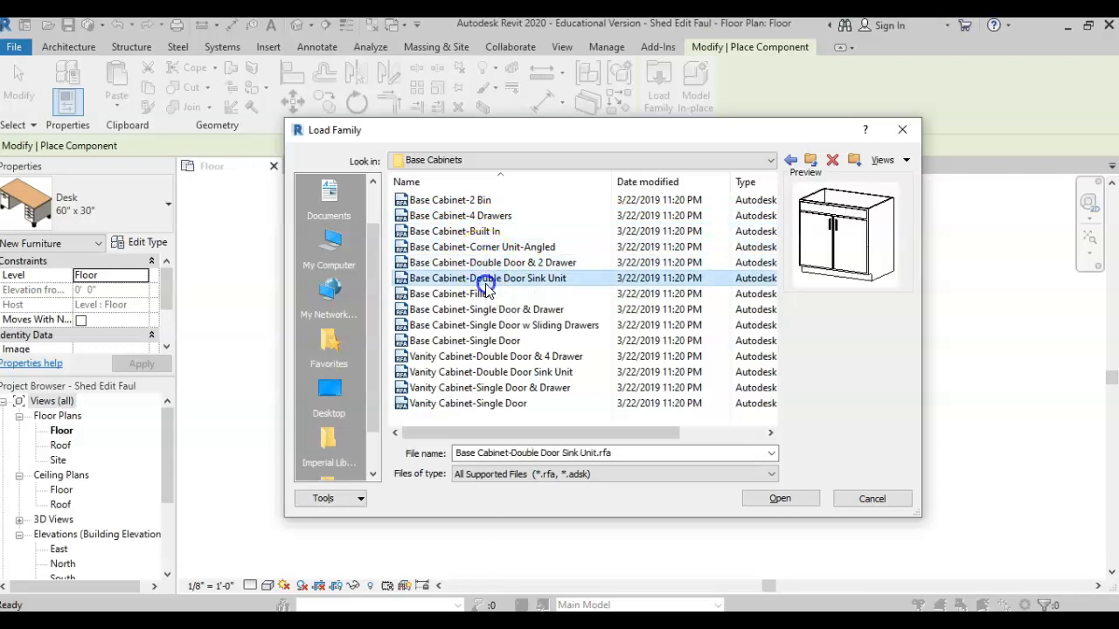
pyautogui.click(478, 294)
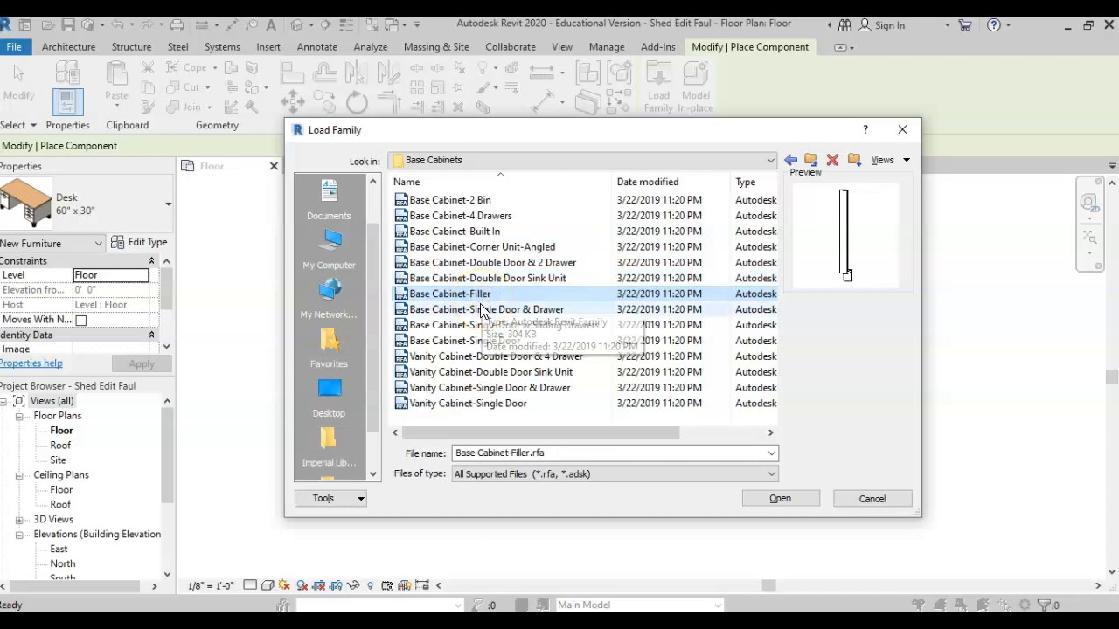
pyautogui.click(485, 232)
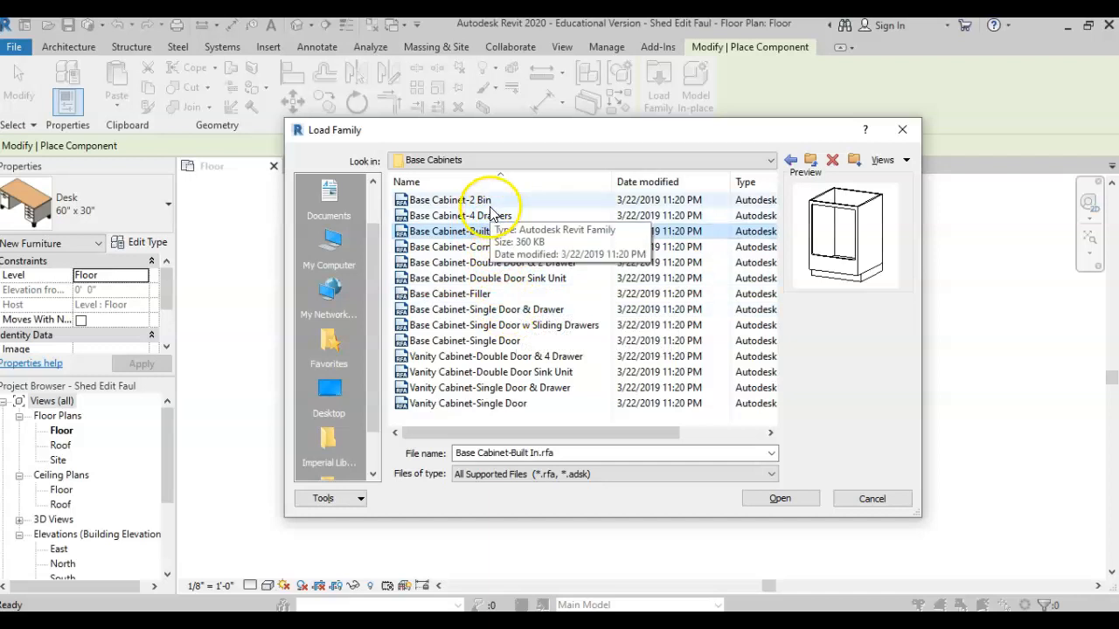
pyautogui.click(487, 204)
pyautogui.click(484, 216)
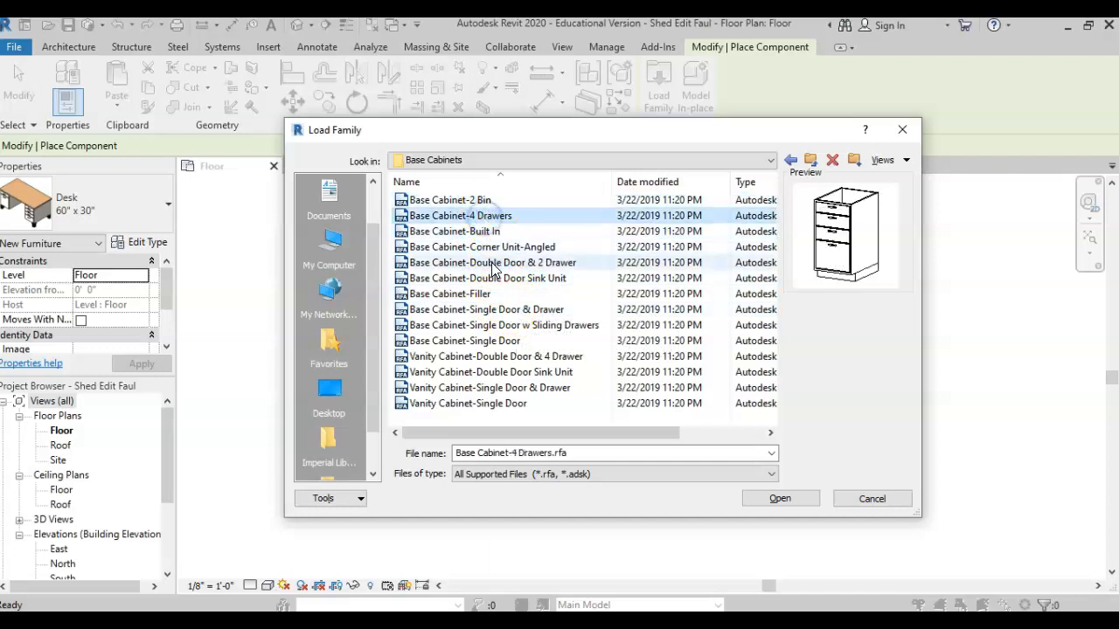
pyautogui.click(495, 264)
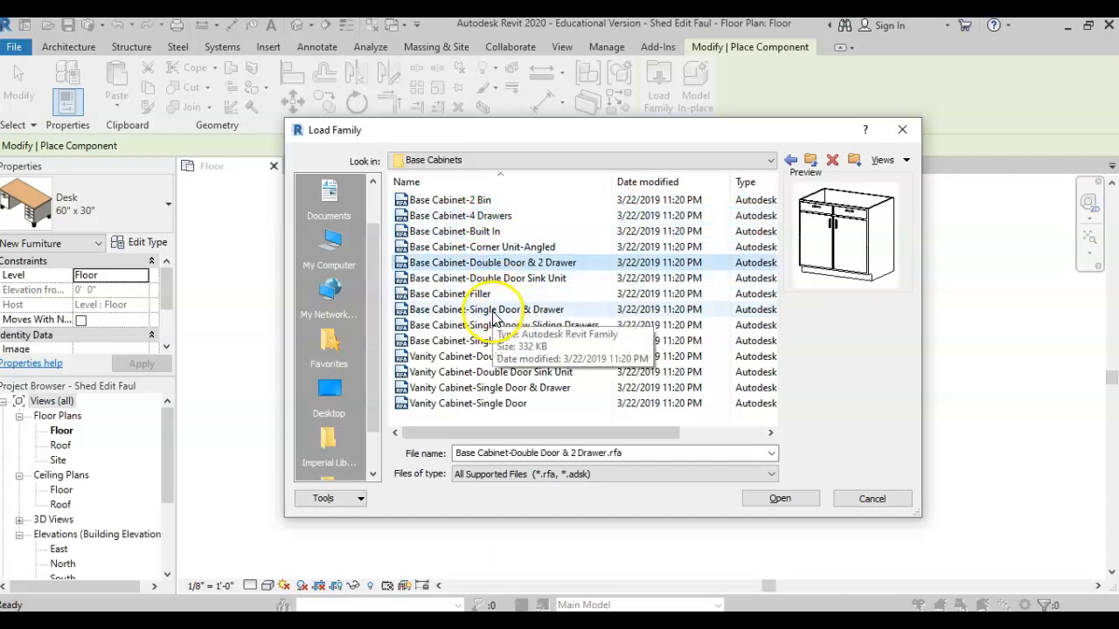
pyautogui.click(492, 311)
pyautogui.click(493, 326)
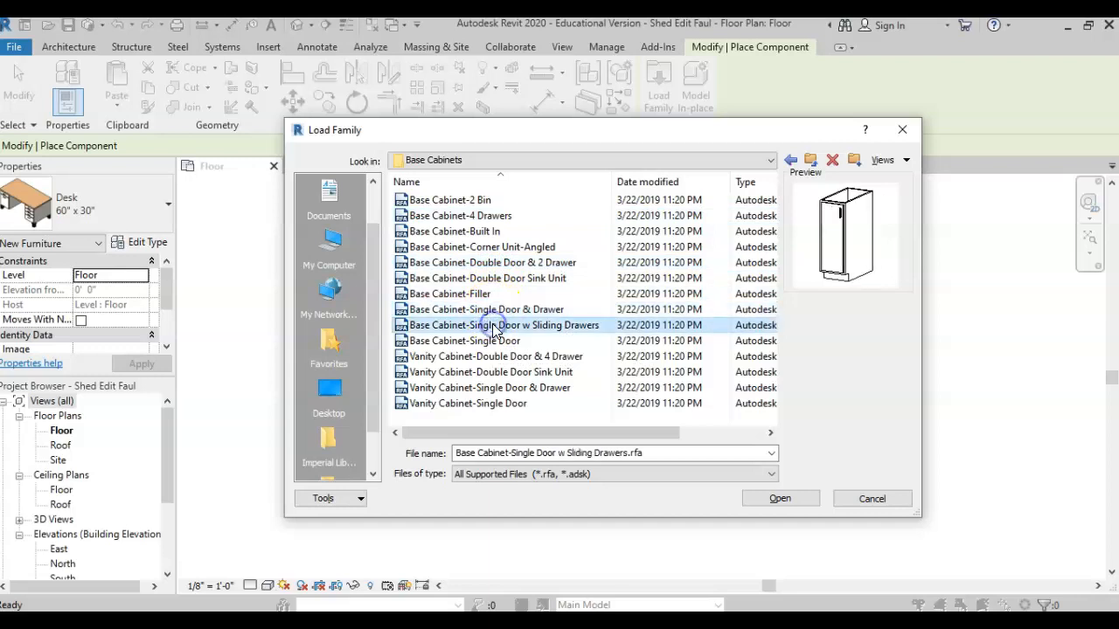
pyautogui.click(492, 342)
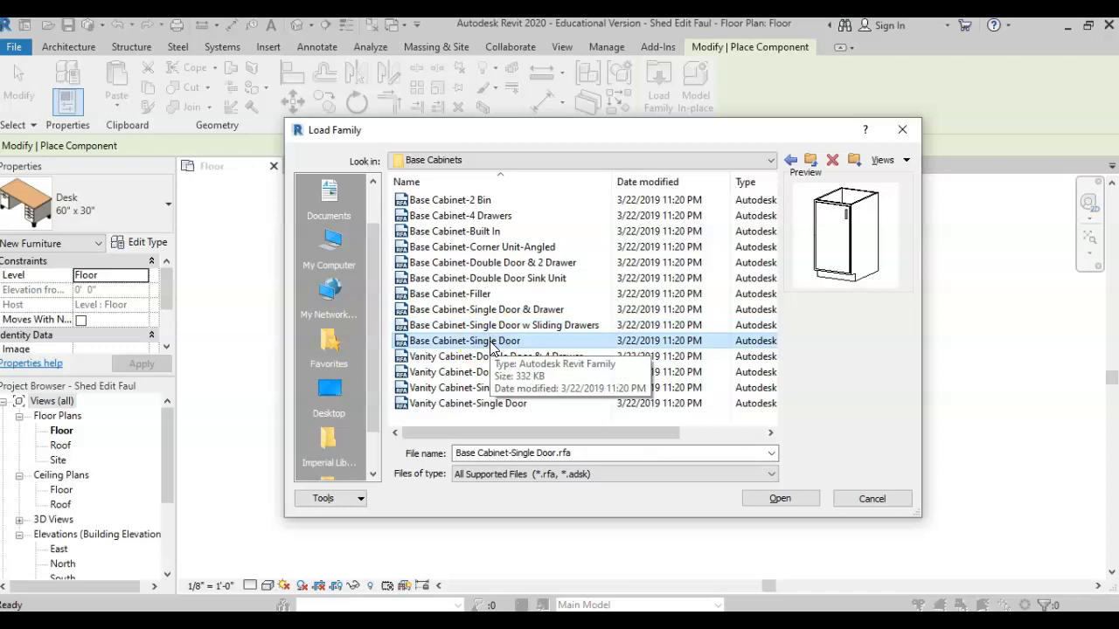
pyautogui.click(480, 224)
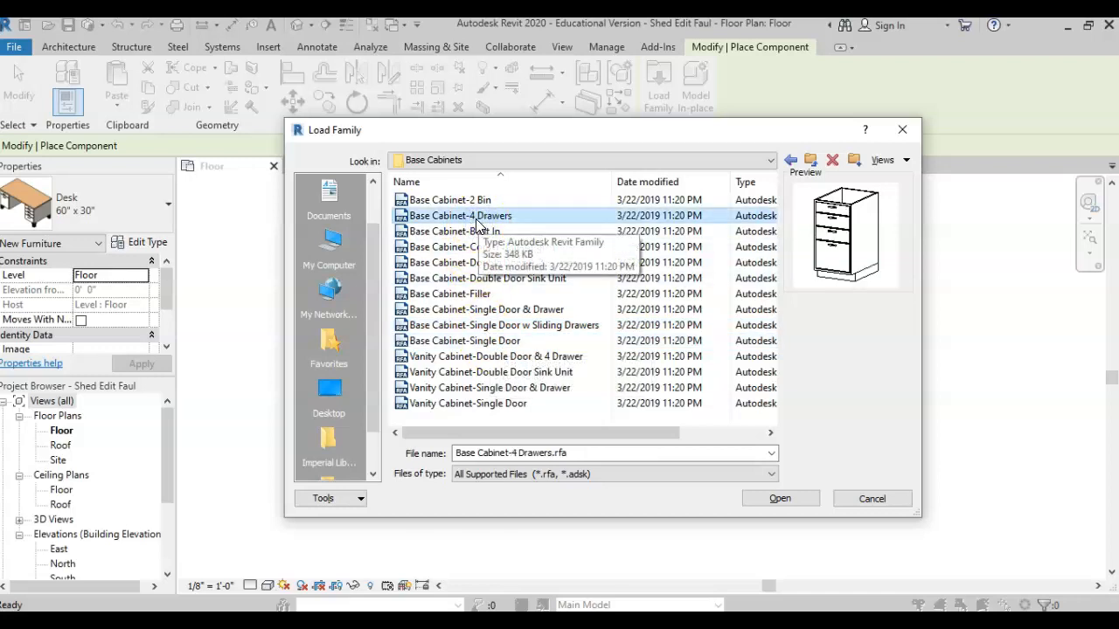
# Load the Base Cabinet-Double Door Sink Unit family and choose its 36" type
pyautogui.click(520, 285)
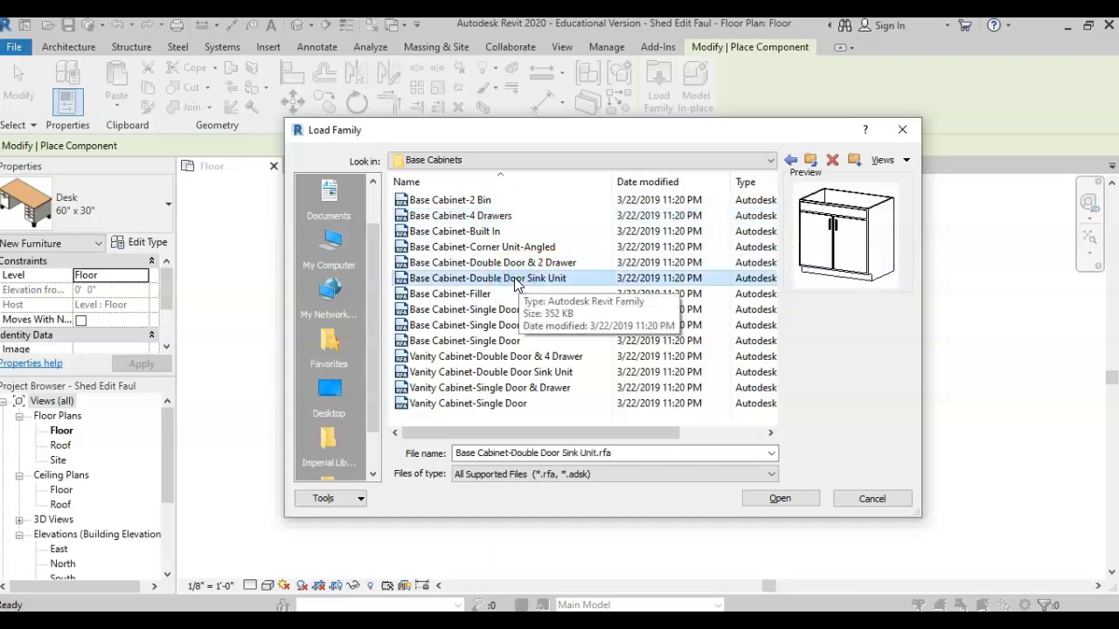
pyautogui.click(774, 502)
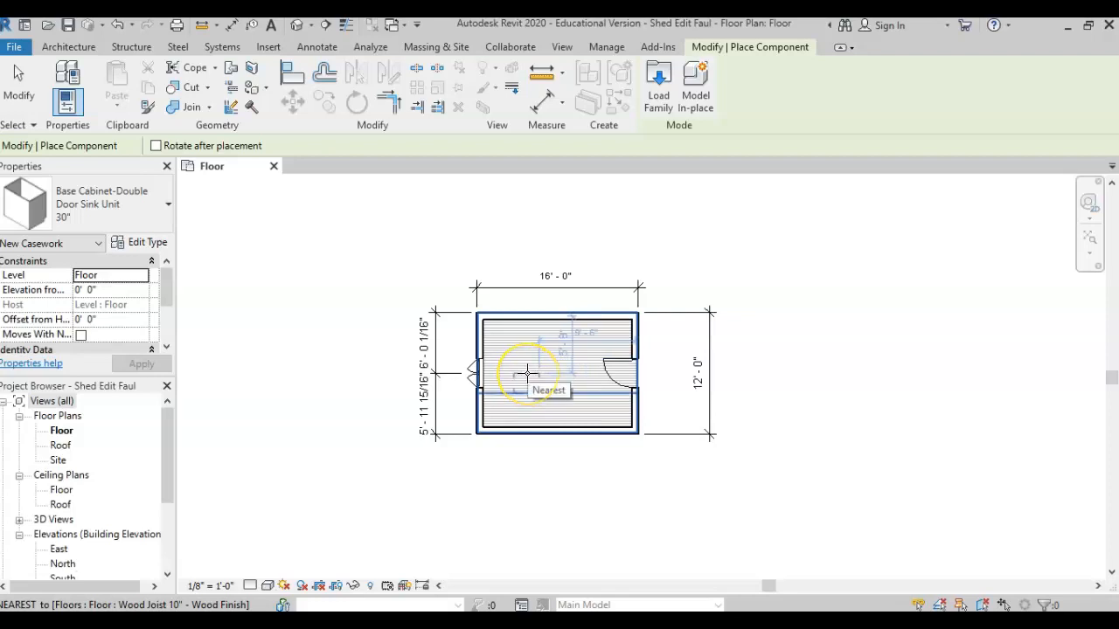
pyautogui.click(131, 211)
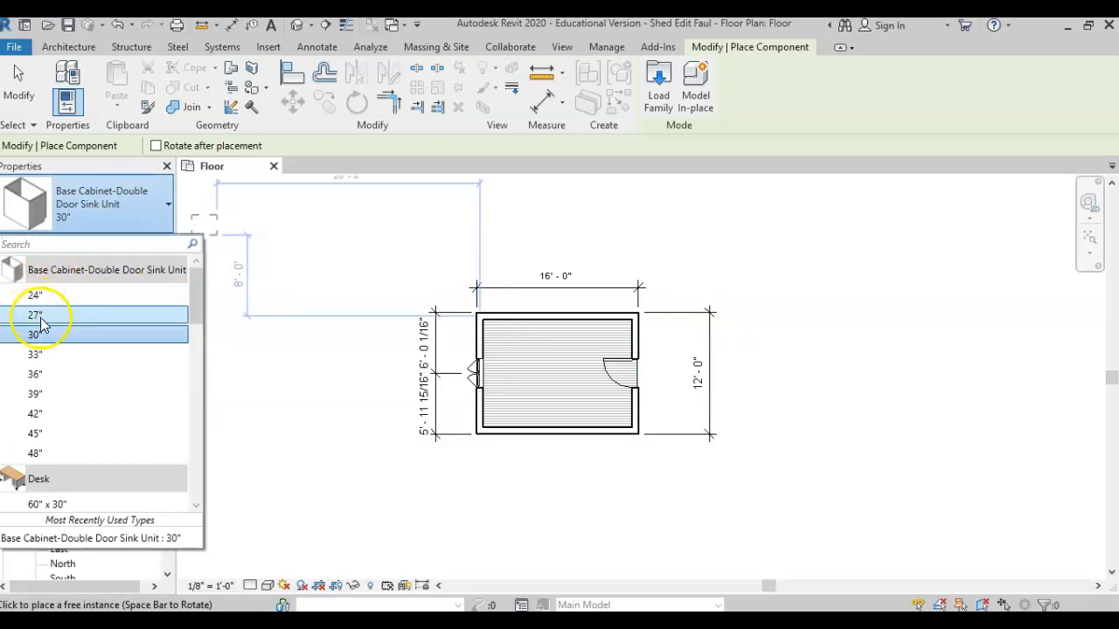
pyautogui.click(54, 375)
# Place the 36" sink cabinet against the shed's lower wall, about 6'-7" from the wall with the door
pyautogui.scroll(2, 542, 405)
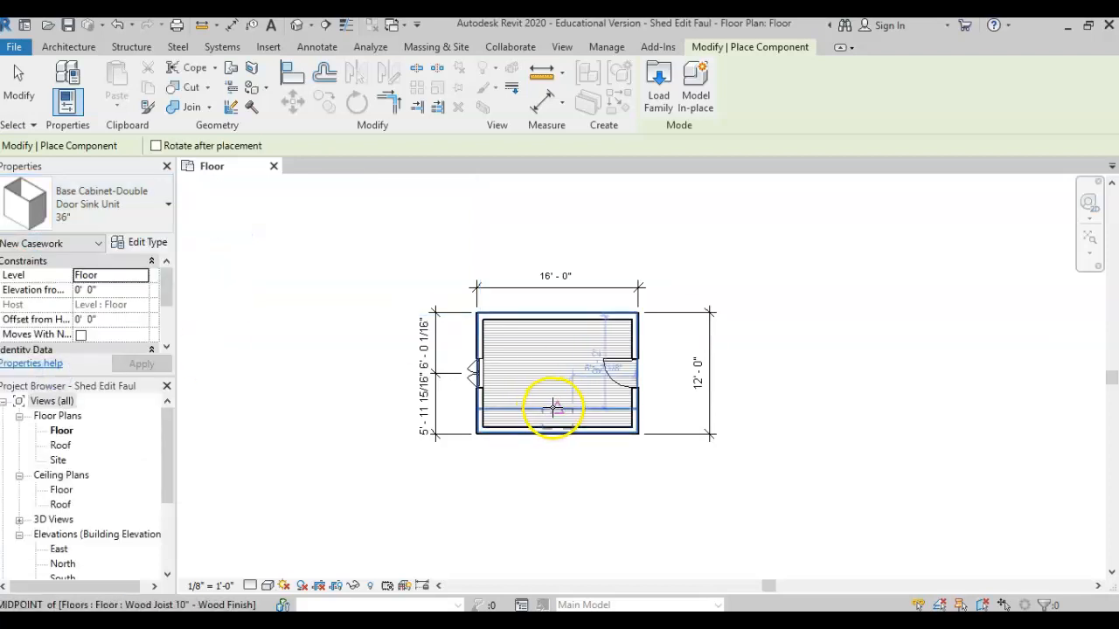
pyautogui.scroll(4, 545, 407)
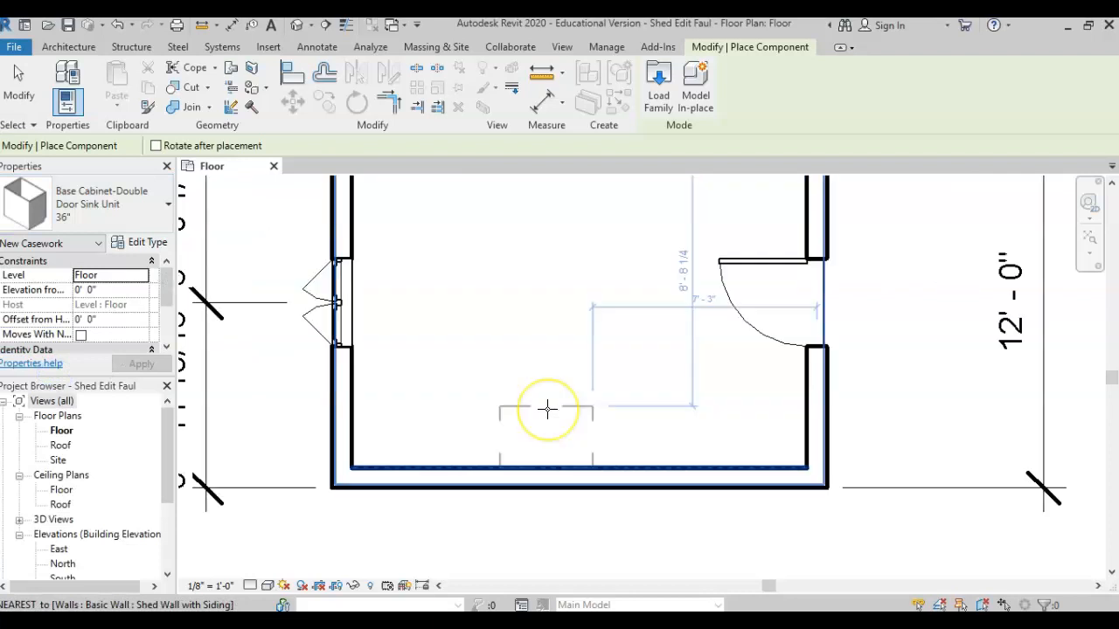
pyautogui.scroll(1, 547, 408)
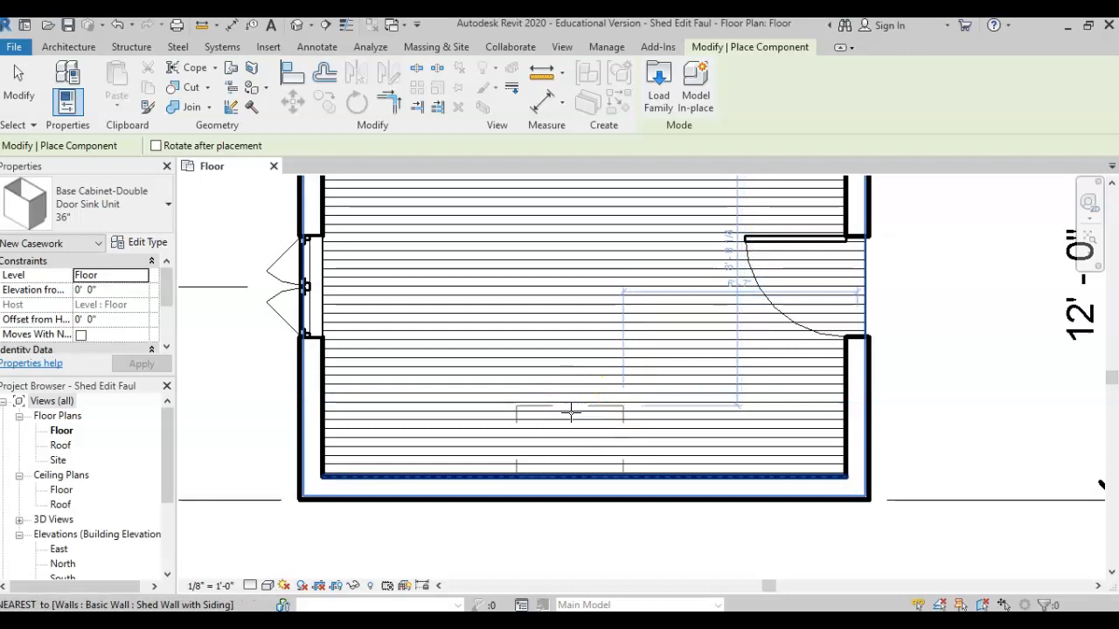
pyautogui.click(570, 403)
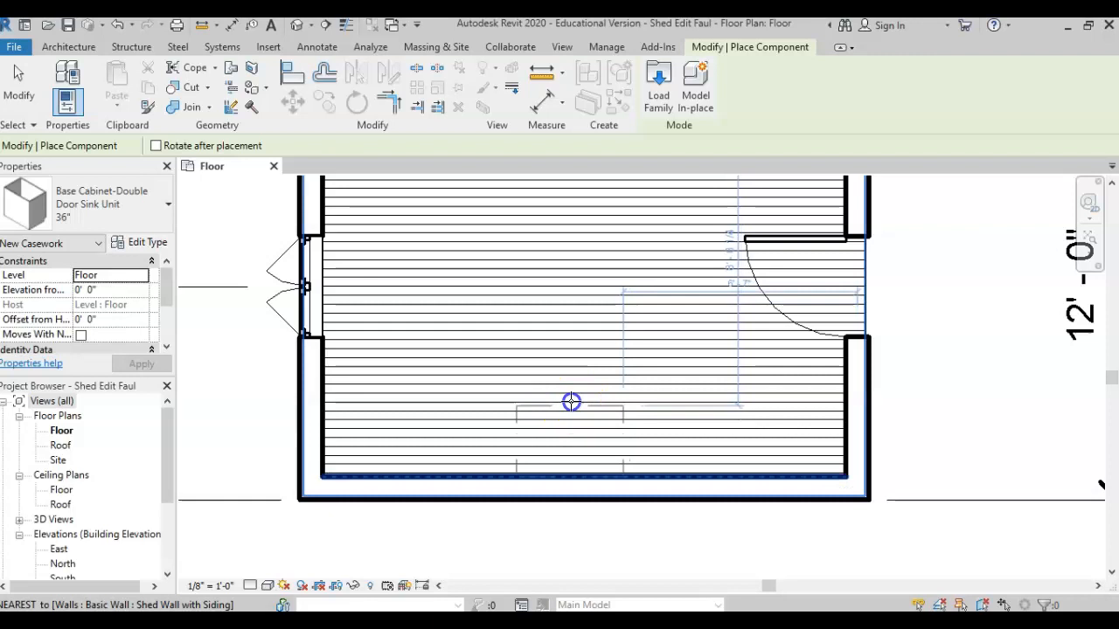
pyautogui.click(570, 402)
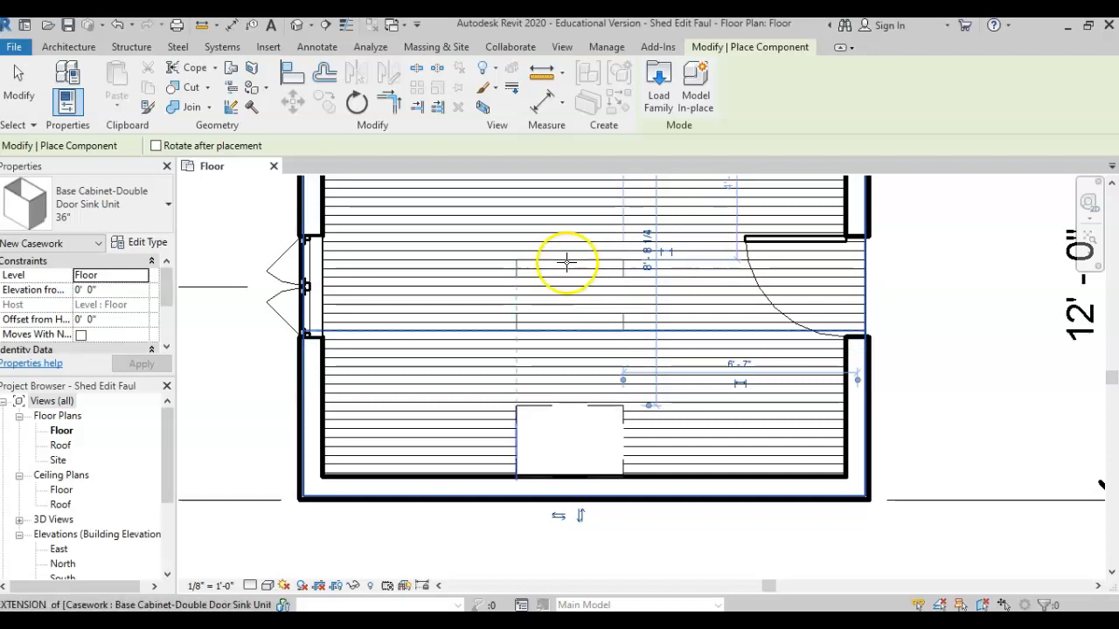
# Load the Base Cabinet-4 Drawers family and choose its 24" type
pyautogui.click(659, 74)
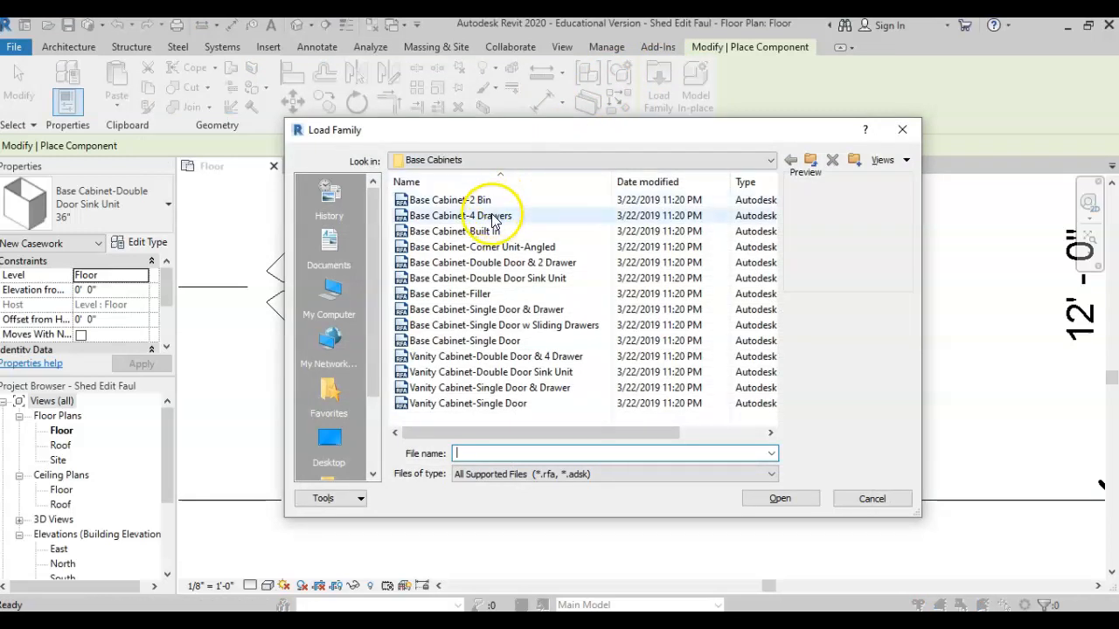
pyautogui.click(492, 217)
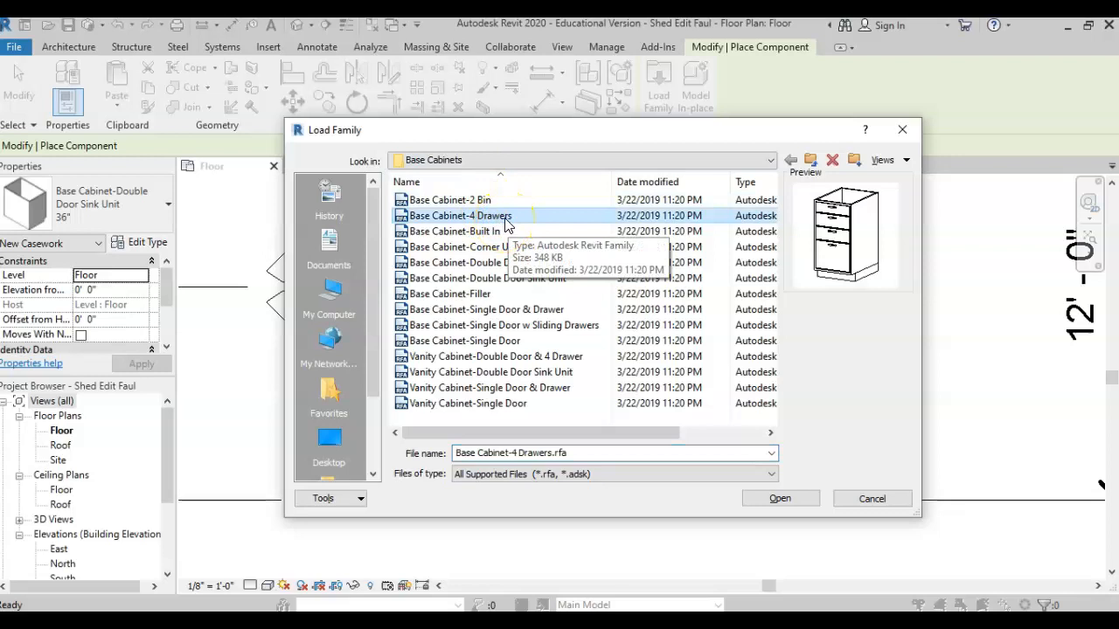
pyautogui.click(749, 497)
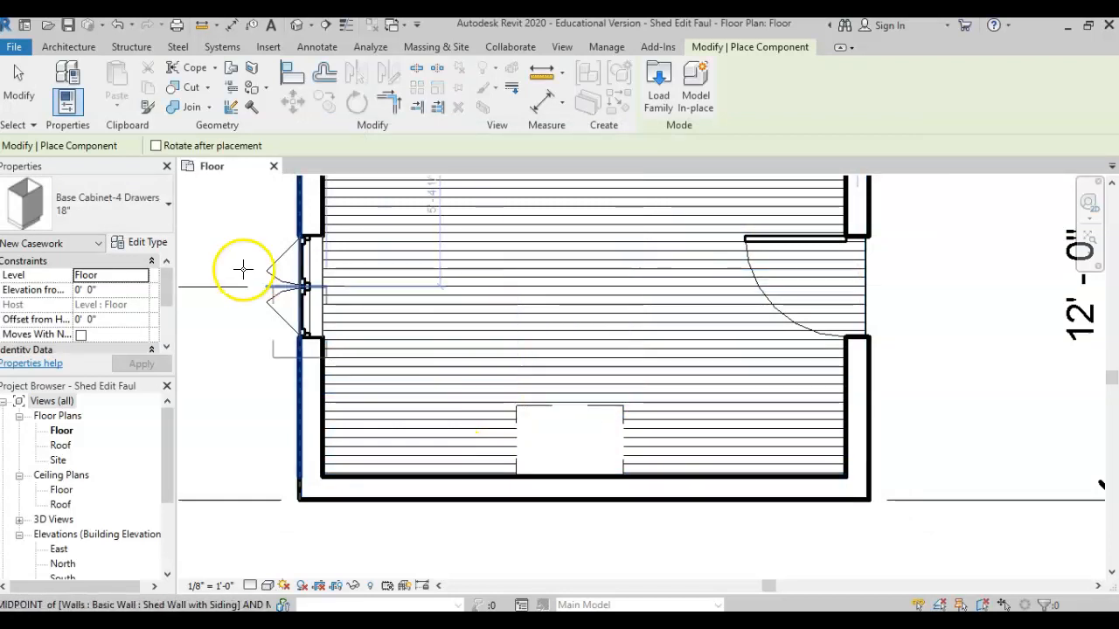
pyautogui.click(128, 197)
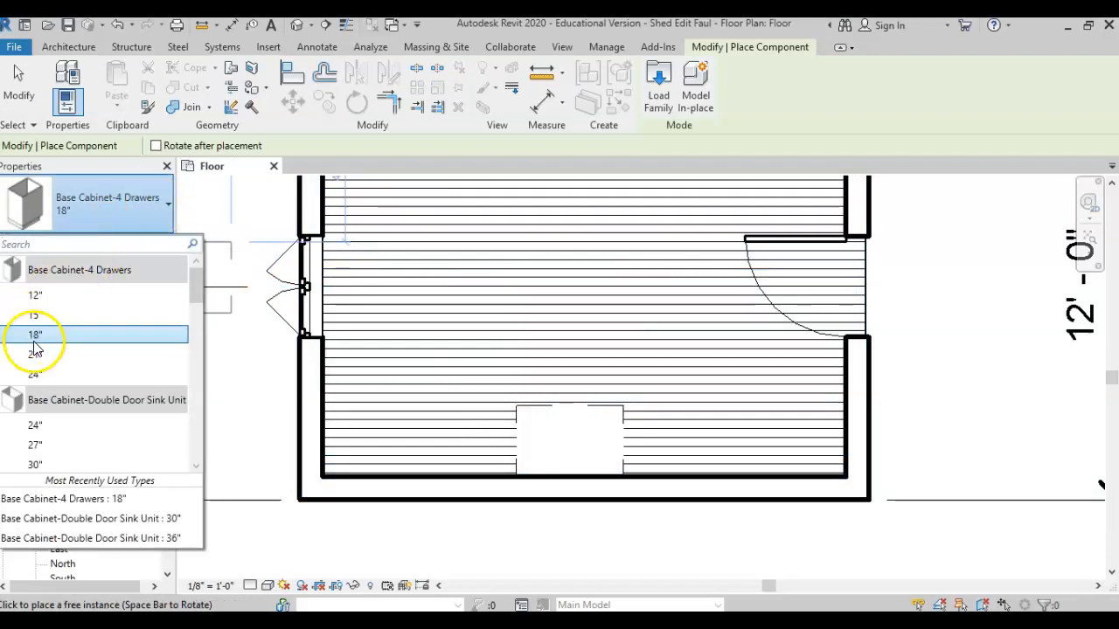
pyautogui.click(41, 374)
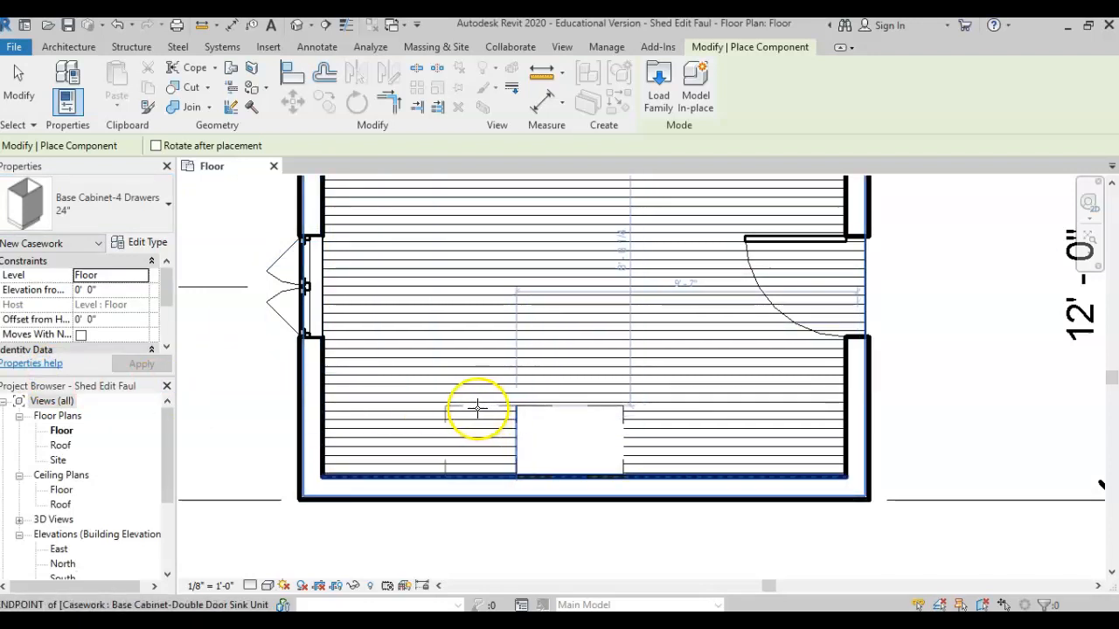
# Place four 24" four-drawer base cabinets along the lower wall, two on each side of the sink cabinet
pyautogui.click(479, 405)
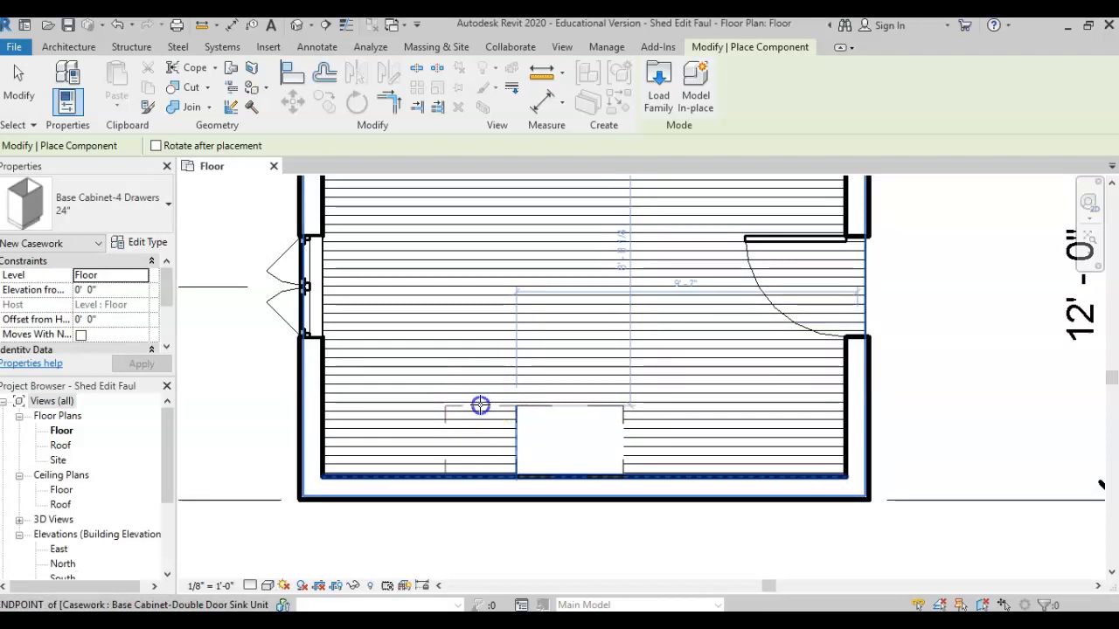
pyautogui.click(409, 403)
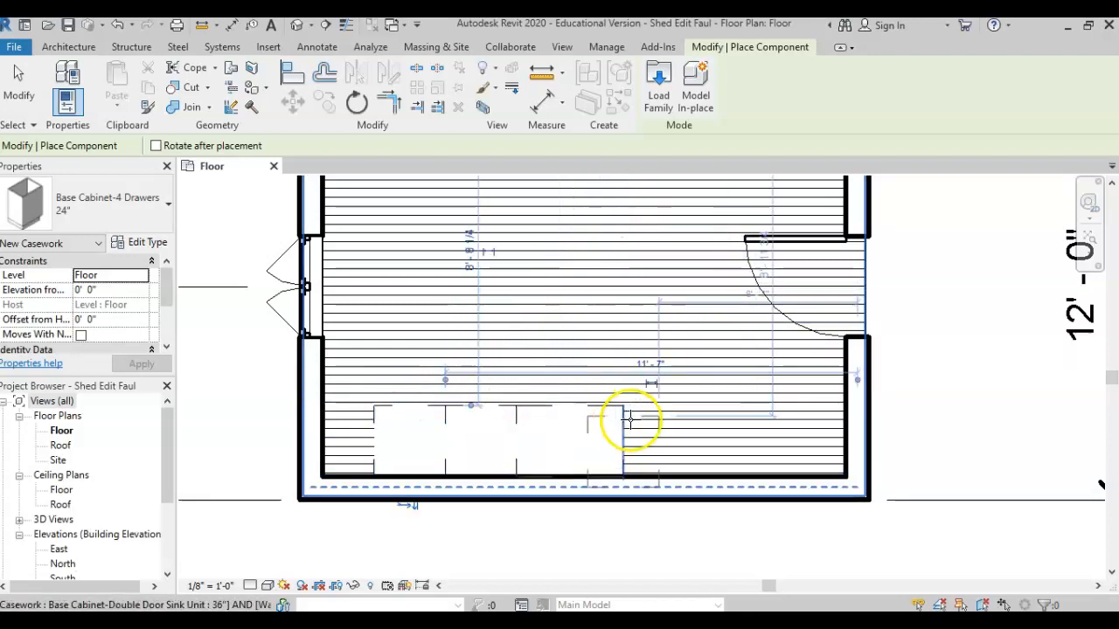
pyautogui.click(660, 407)
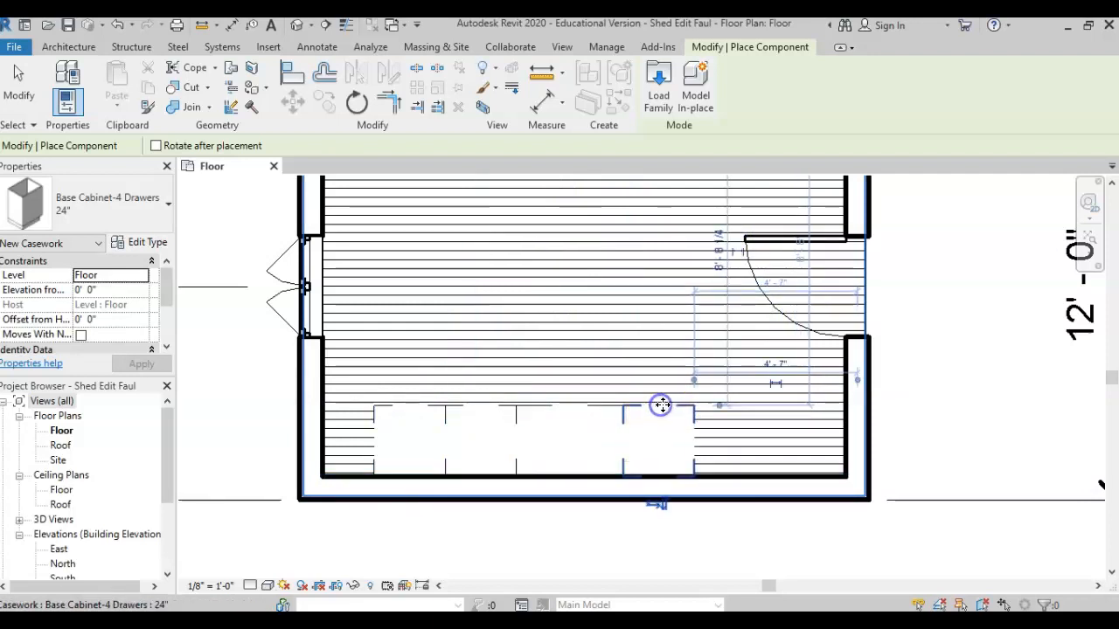
pyautogui.click(727, 400)
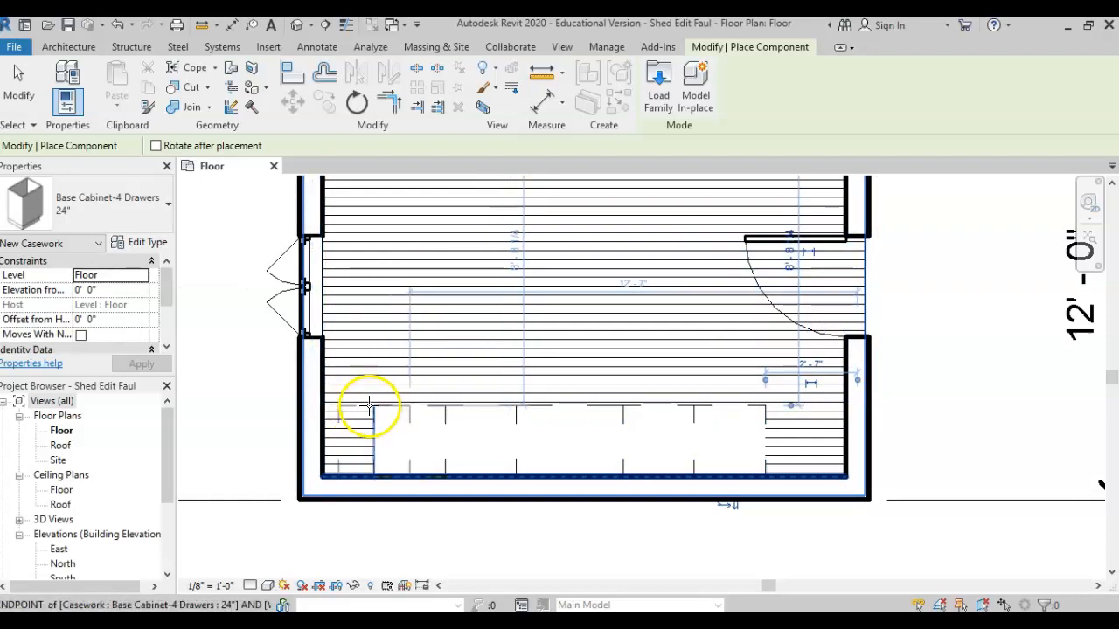
# Switch to the 15" four-drawer cabinet and place one at the end of the cabinet run nearest the window wall
pyautogui.click(87, 207)
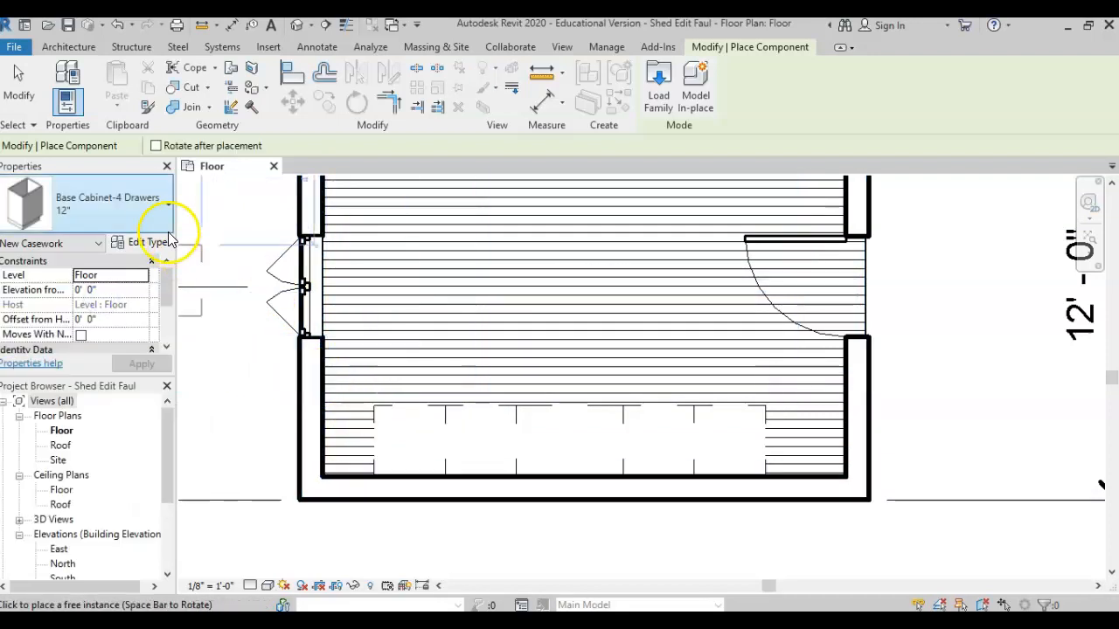
pyautogui.click(144, 202)
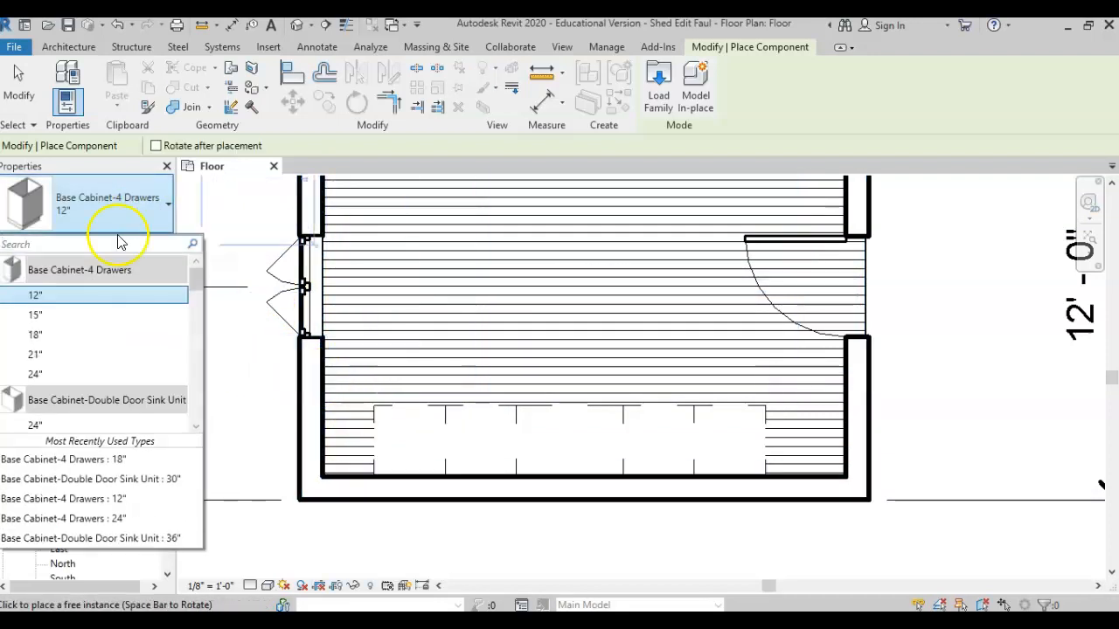
pyautogui.click(100, 315)
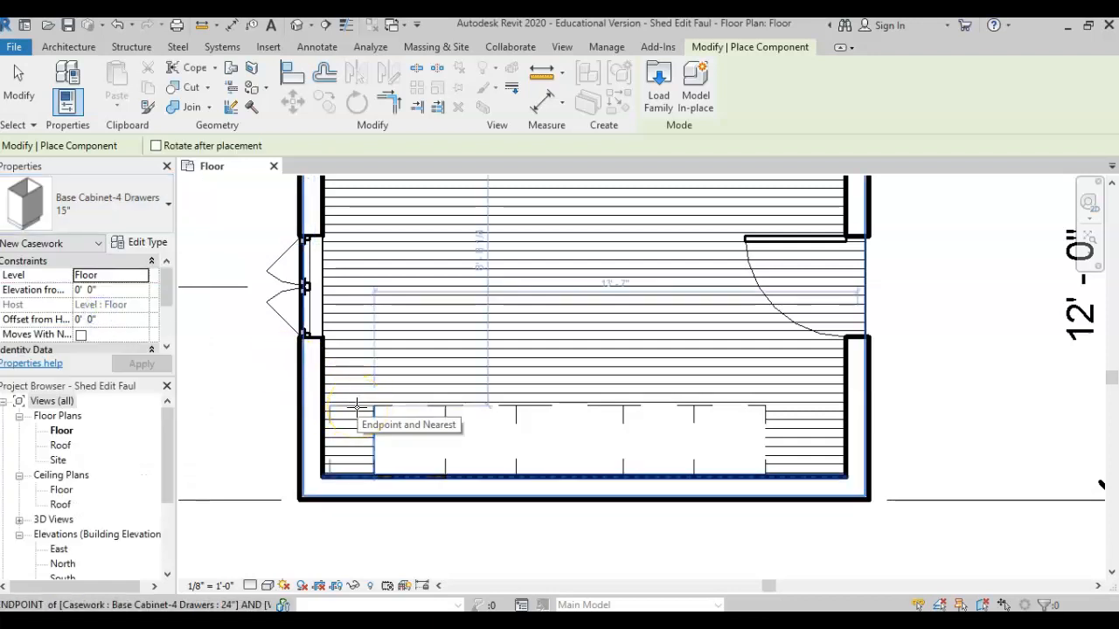
pyautogui.click(356, 406)
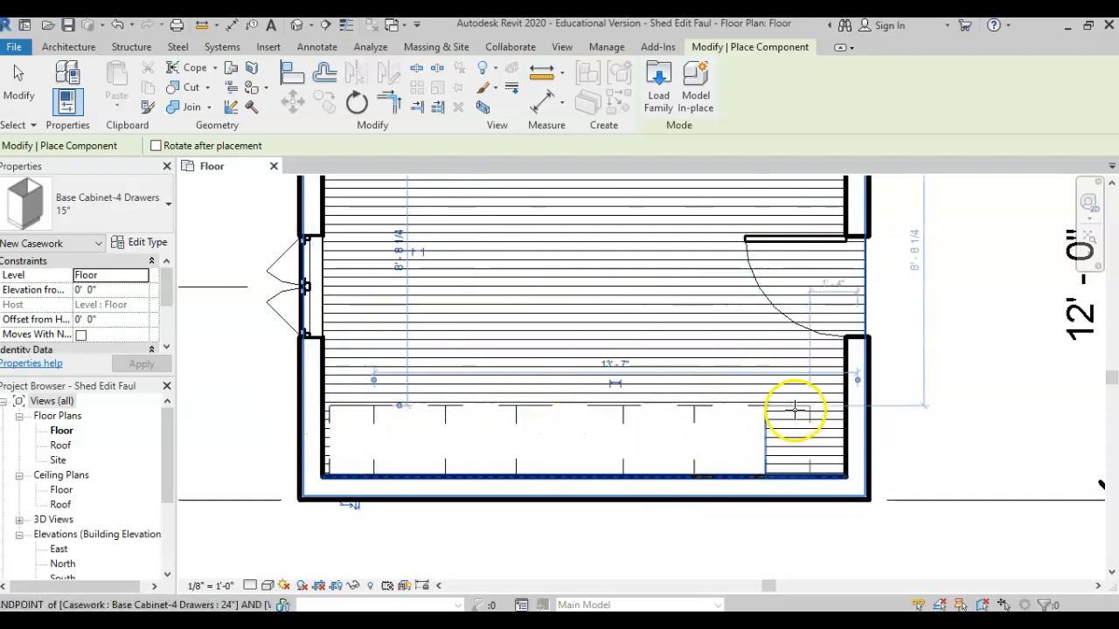
# Switch back to the 24" four-drawer cabinet and place one at the end of the run nearest the door wall
pyautogui.click(98, 216)
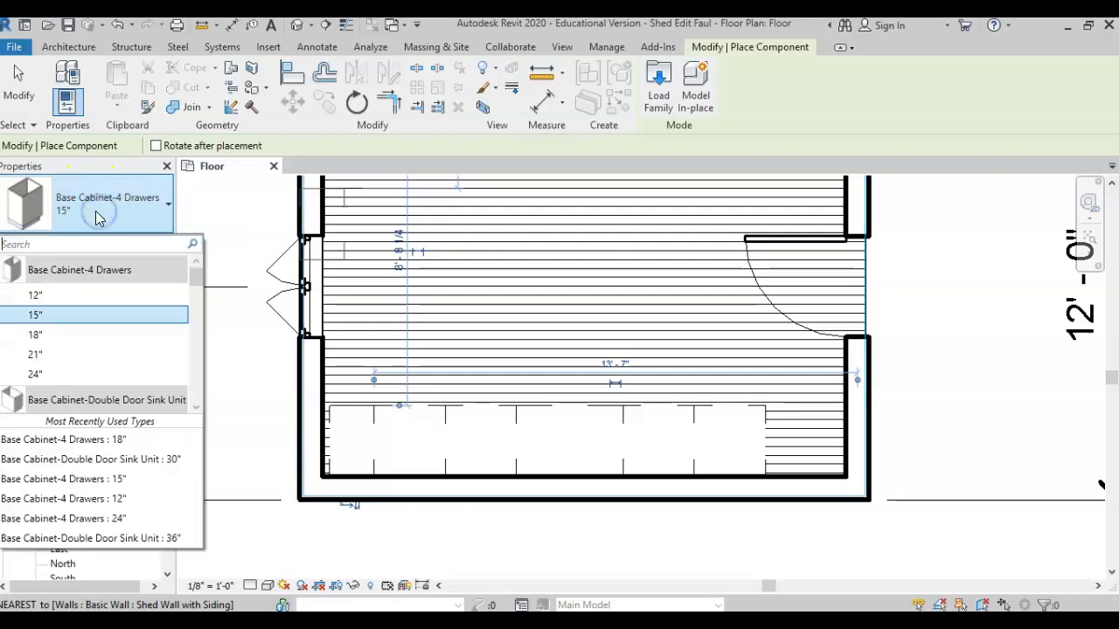
pyautogui.click(70, 374)
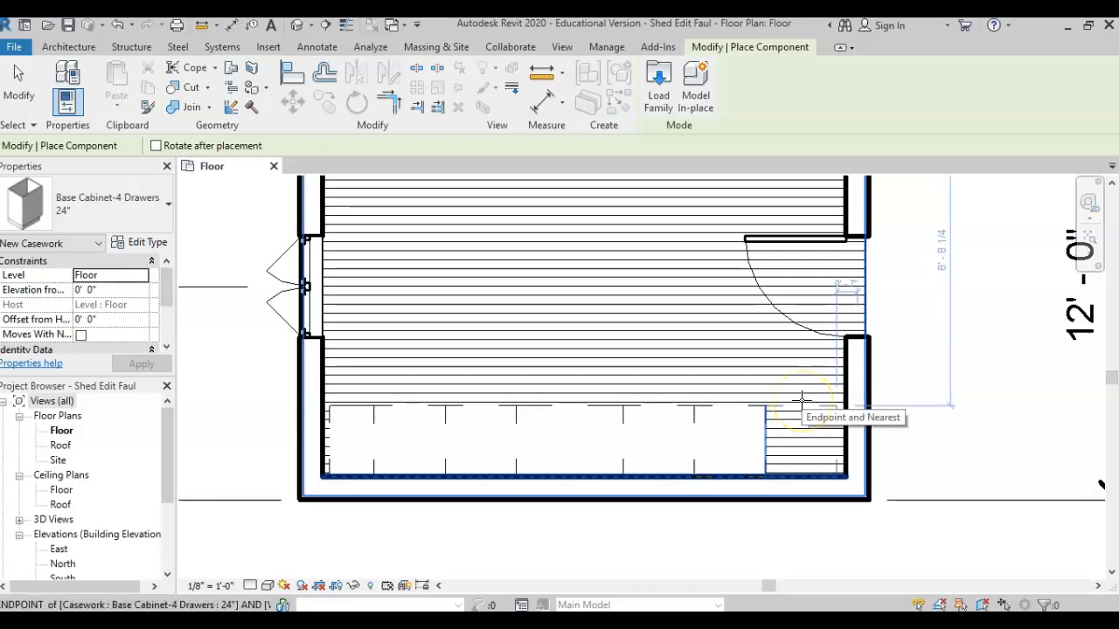
pyautogui.click(846, 411)
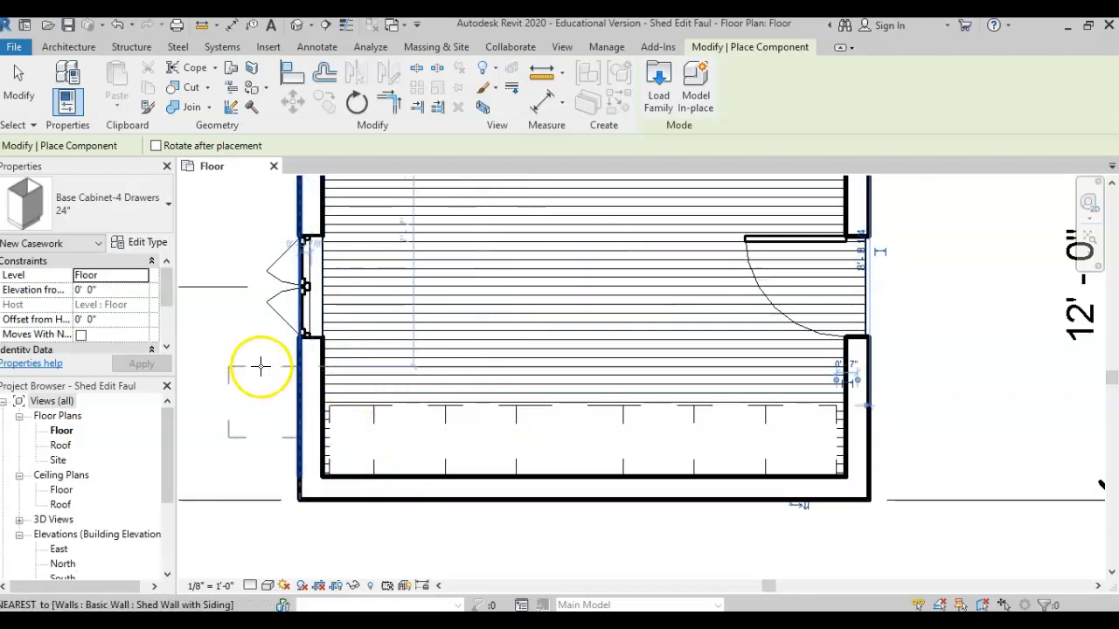
pyautogui.press('Escape')
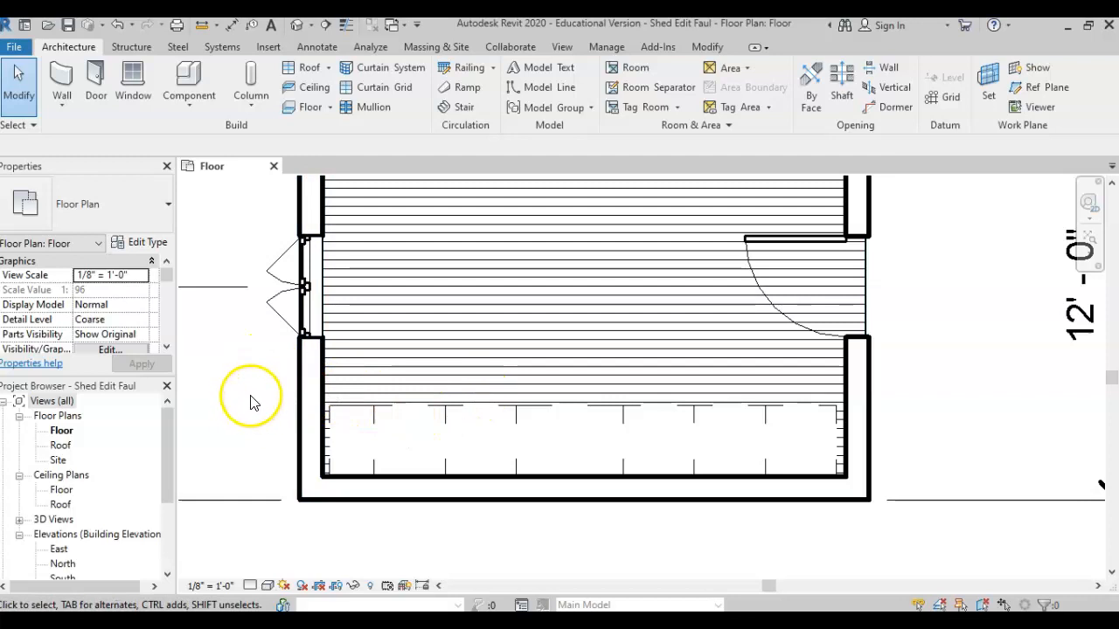
# Restart component placement and browse to the Counter Tops folder of the casework library for loading a family
pyautogui.click(187, 75)
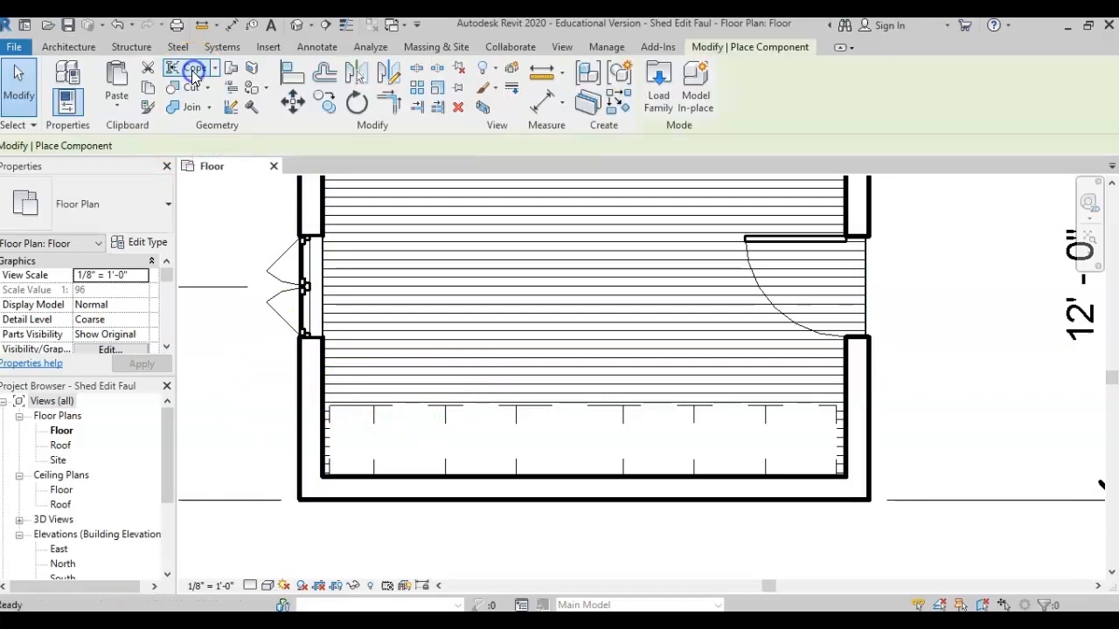
pyautogui.click(151, 201)
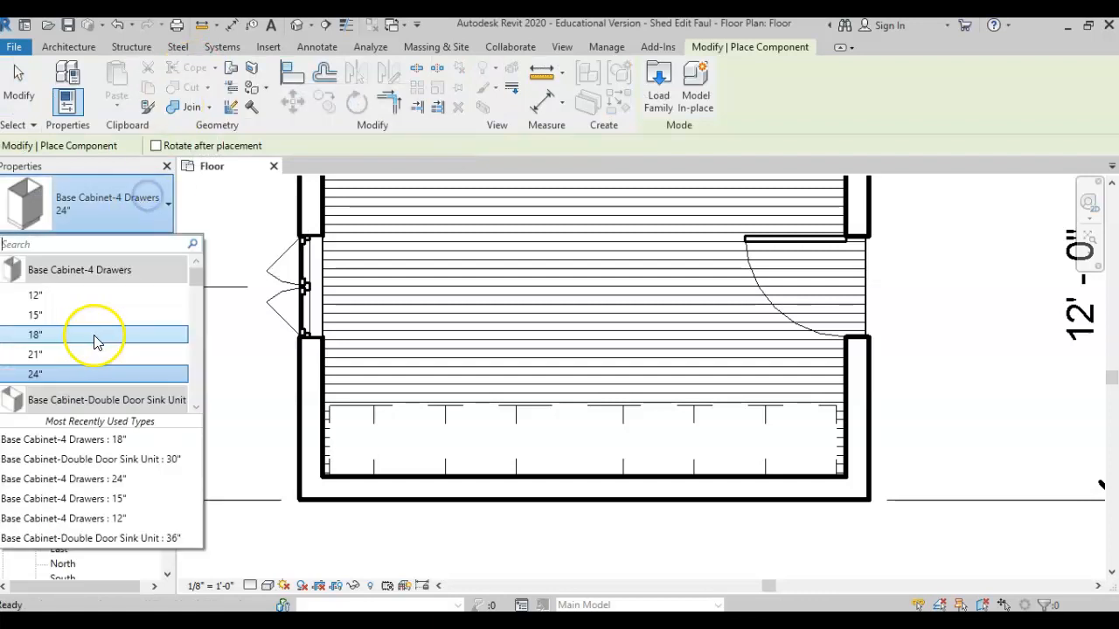
pyautogui.scroll(-12, 96, 332)
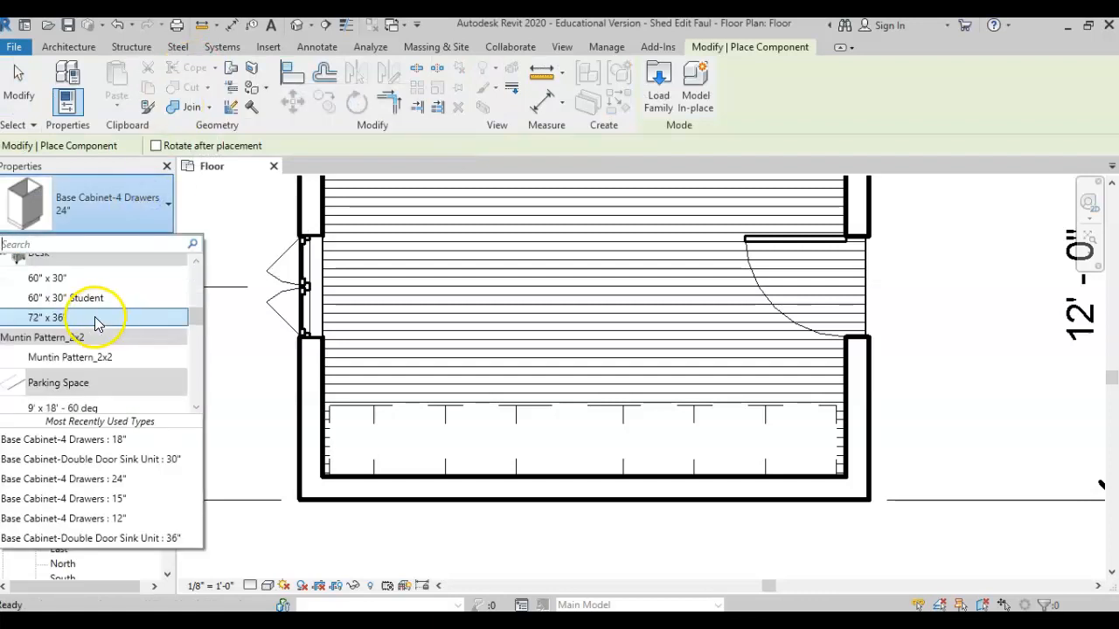
pyautogui.scroll(-3, 97, 324)
pyautogui.scroll(15, 94, 330)
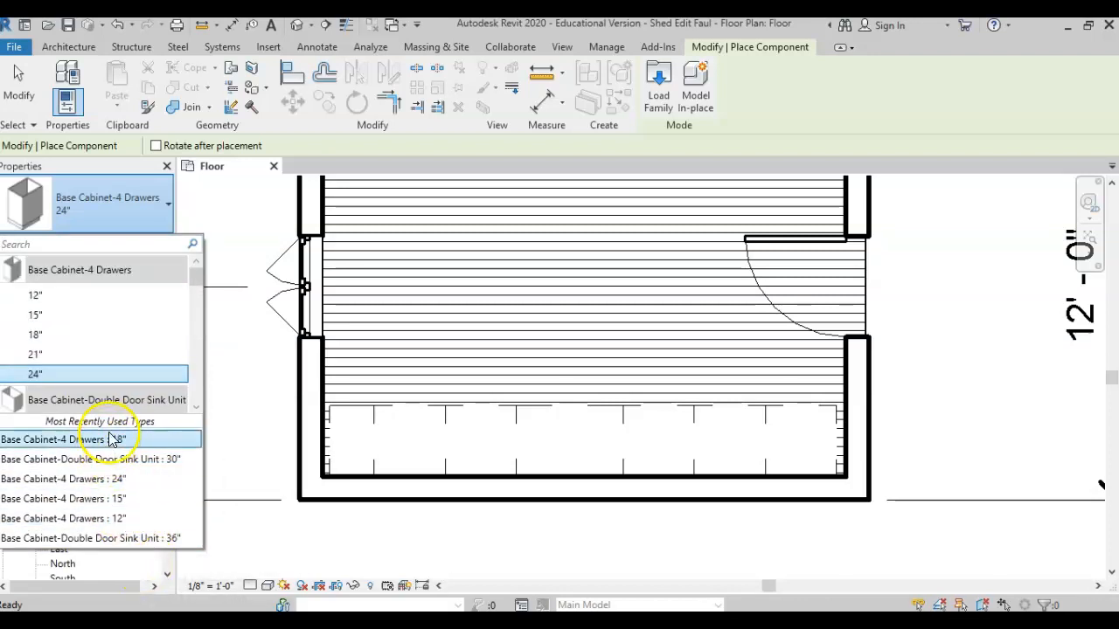
pyautogui.click(664, 74)
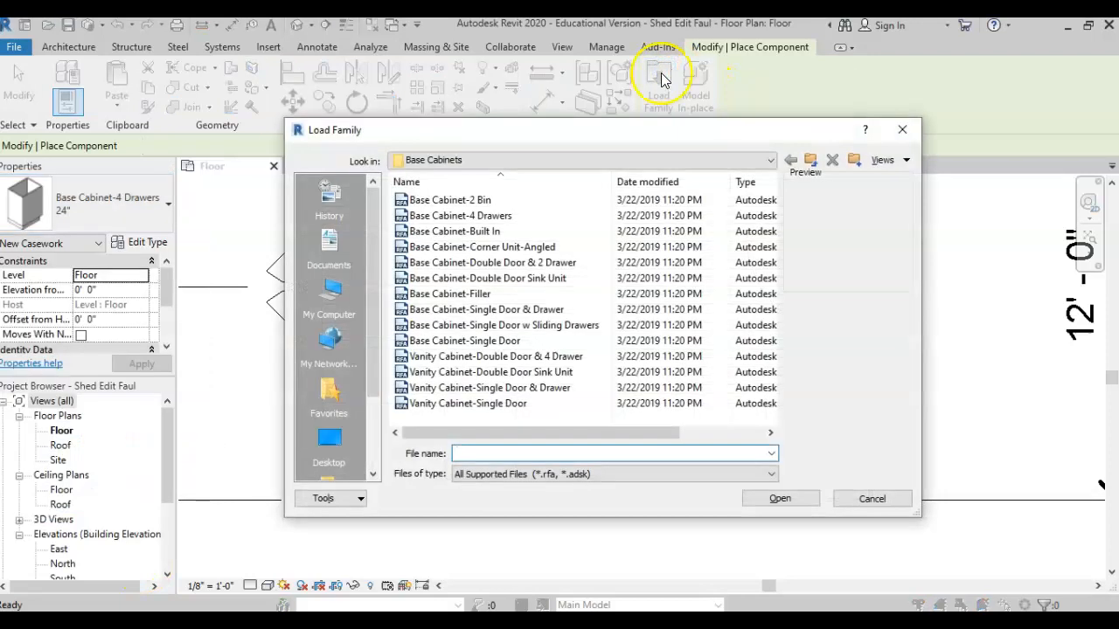
pyautogui.click(468, 160)
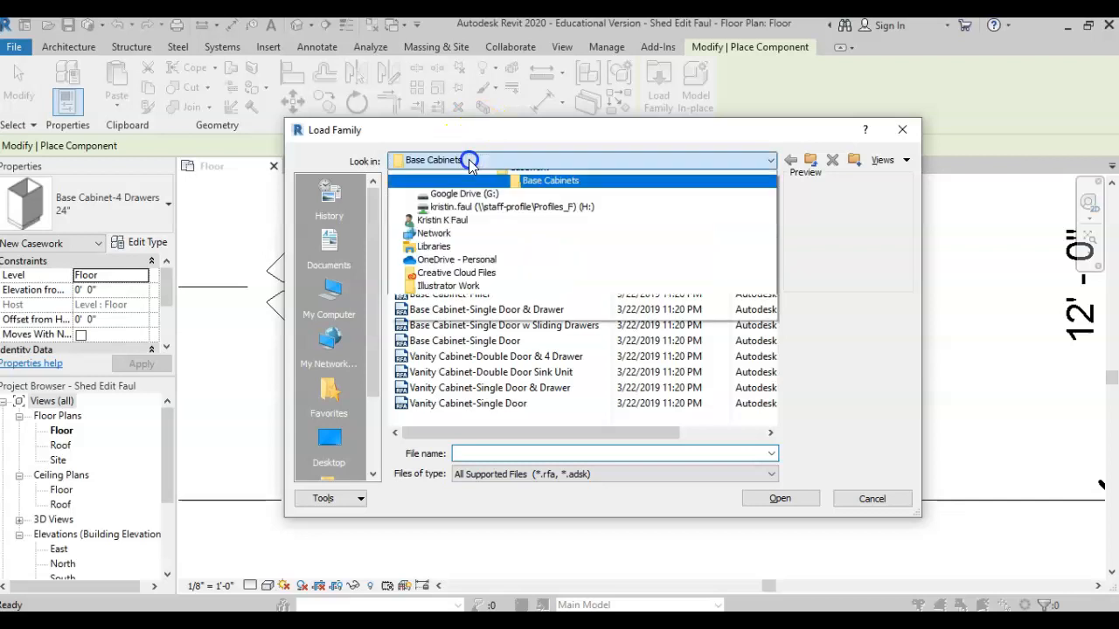
pyautogui.click(528, 282)
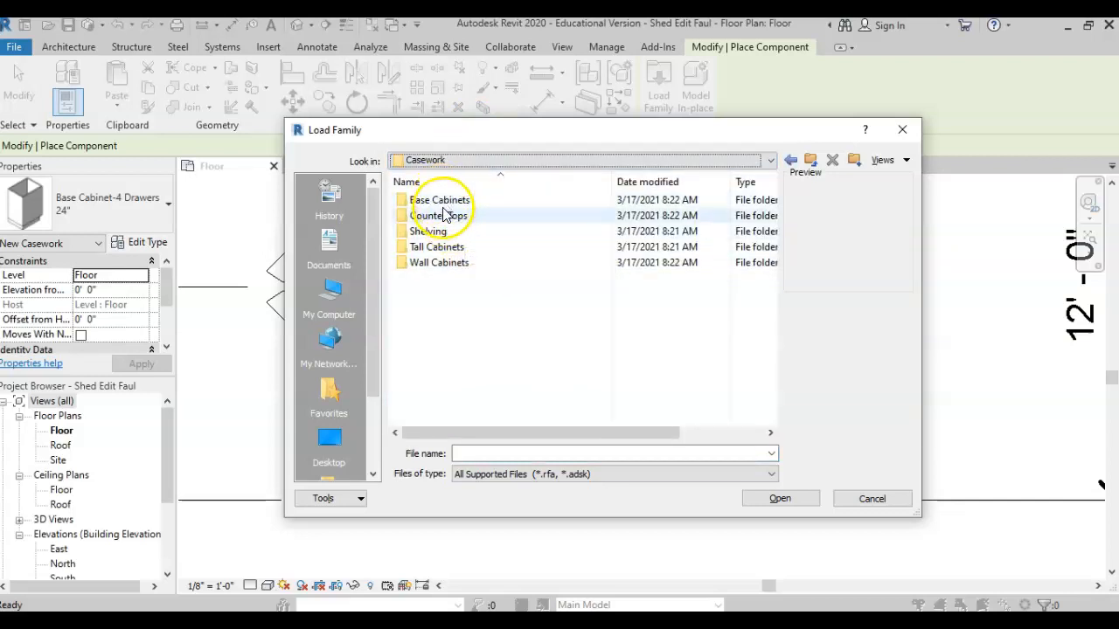
pyautogui.click(443, 220)
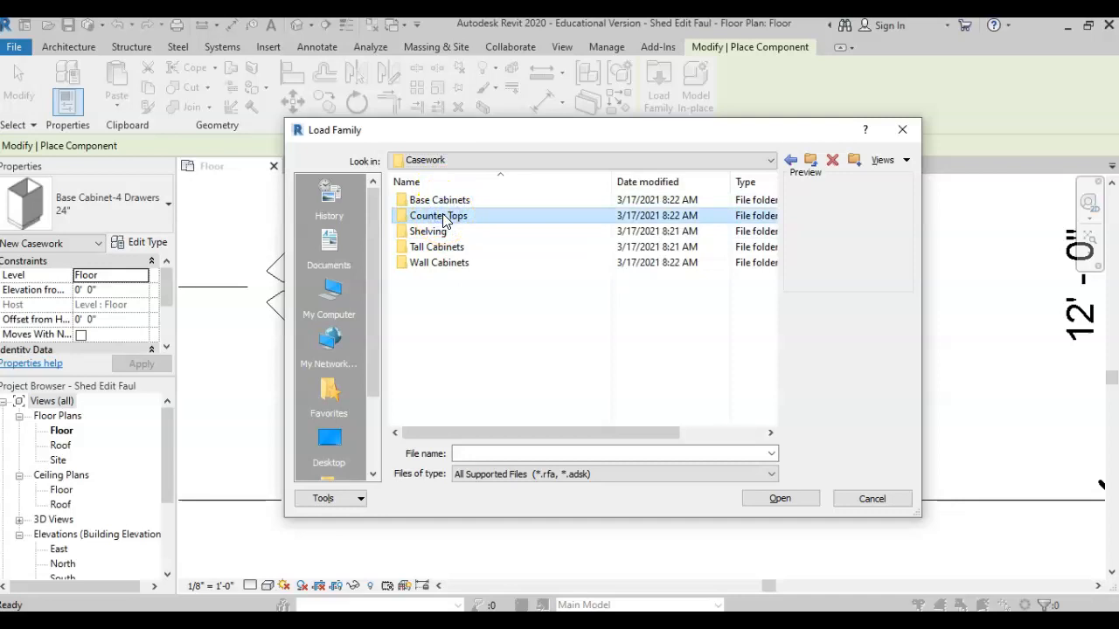
pyautogui.doubleClick(443, 220)
# Preview the counter top families one by one, from Counter Top w Sink Hole to Vanity Counter Top w Square Sink Hole
pyautogui.click(447, 206)
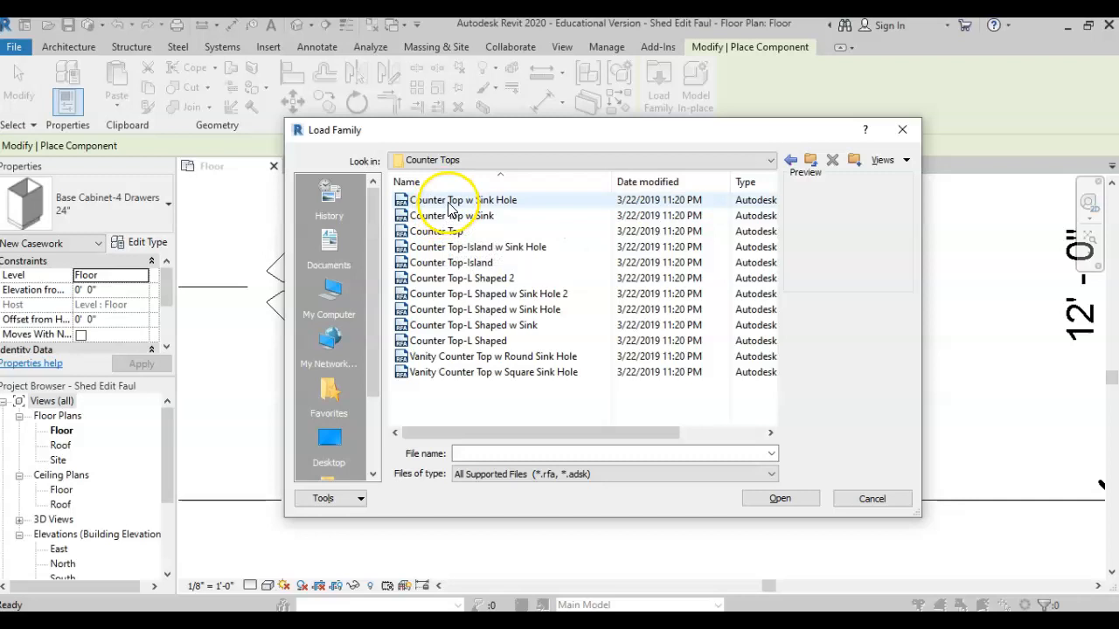
pyautogui.click(448, 206)
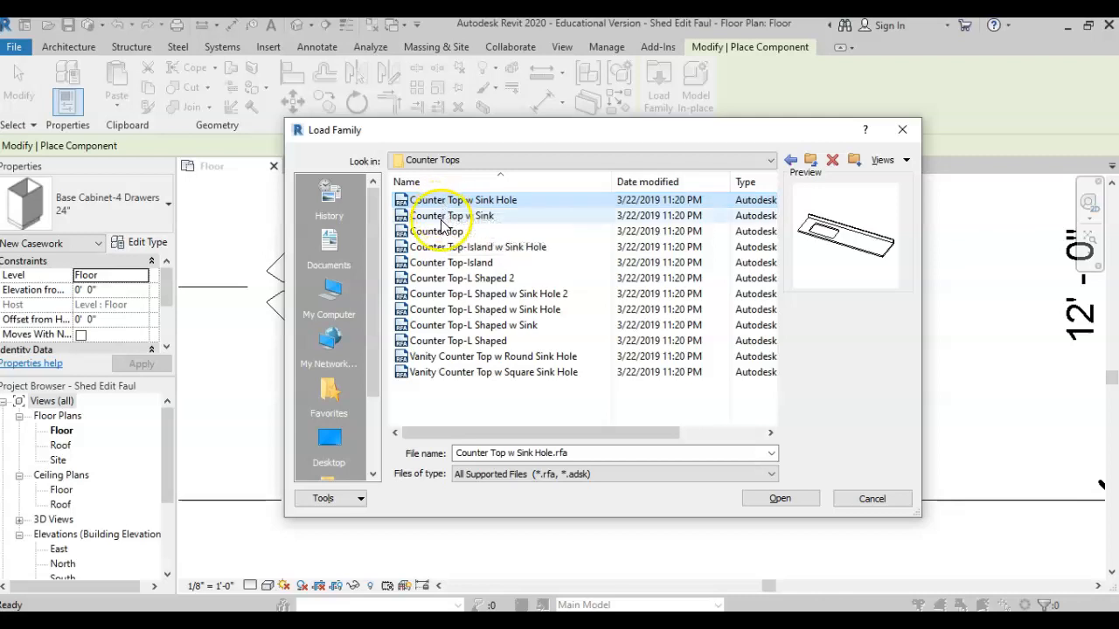
pyautogui.click(444, 218)
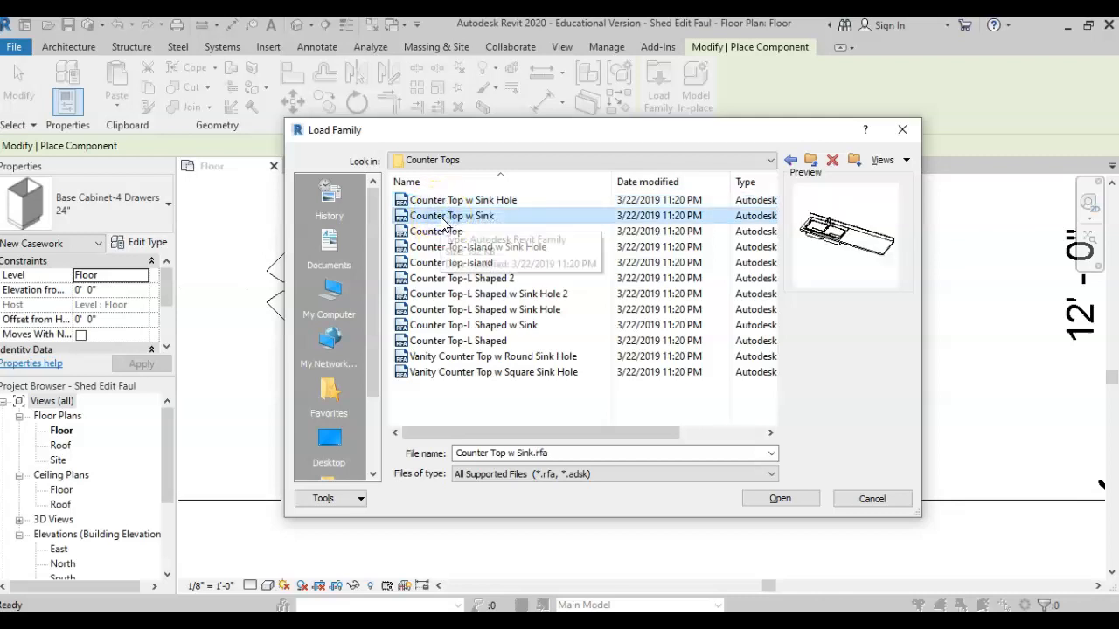
pyautogui.click(448, 219)
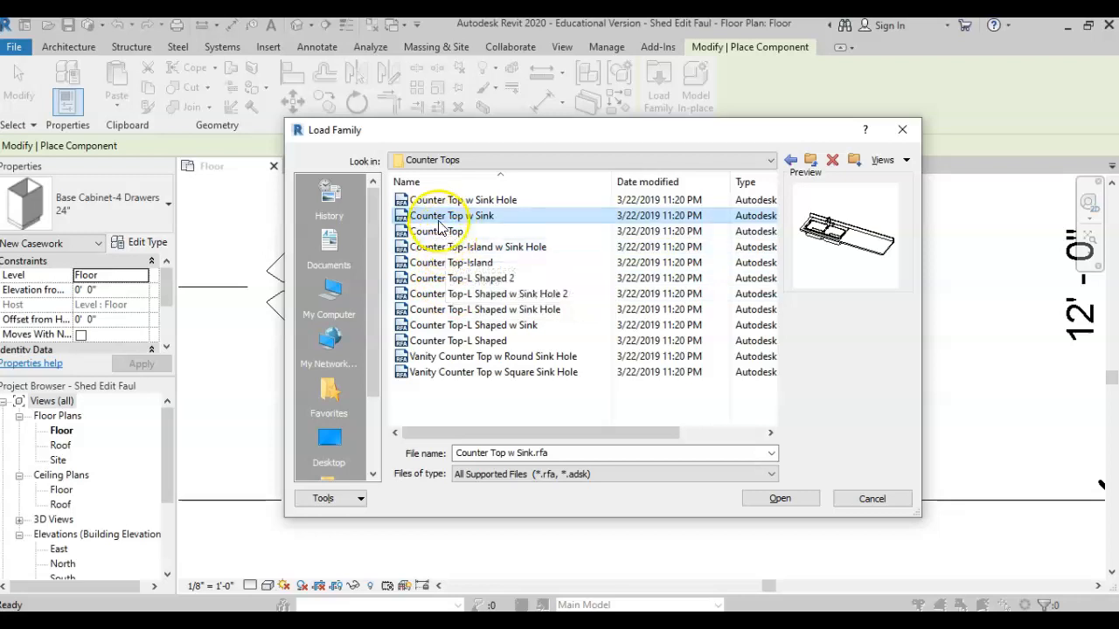
pyautogui.click(441, 248)
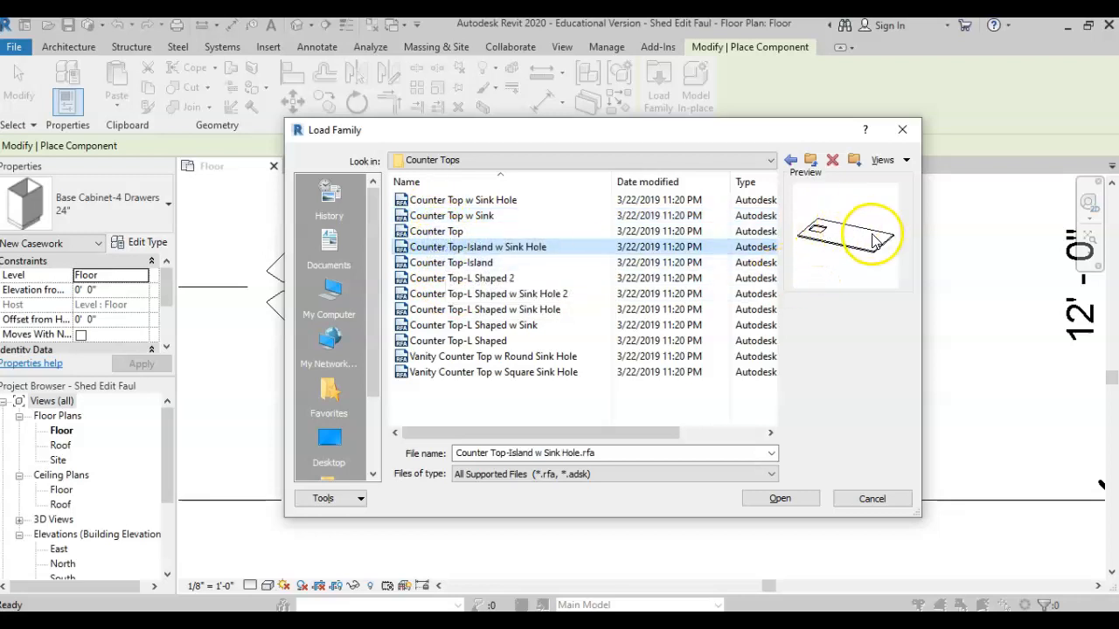
pyautogui.click(505, 278)
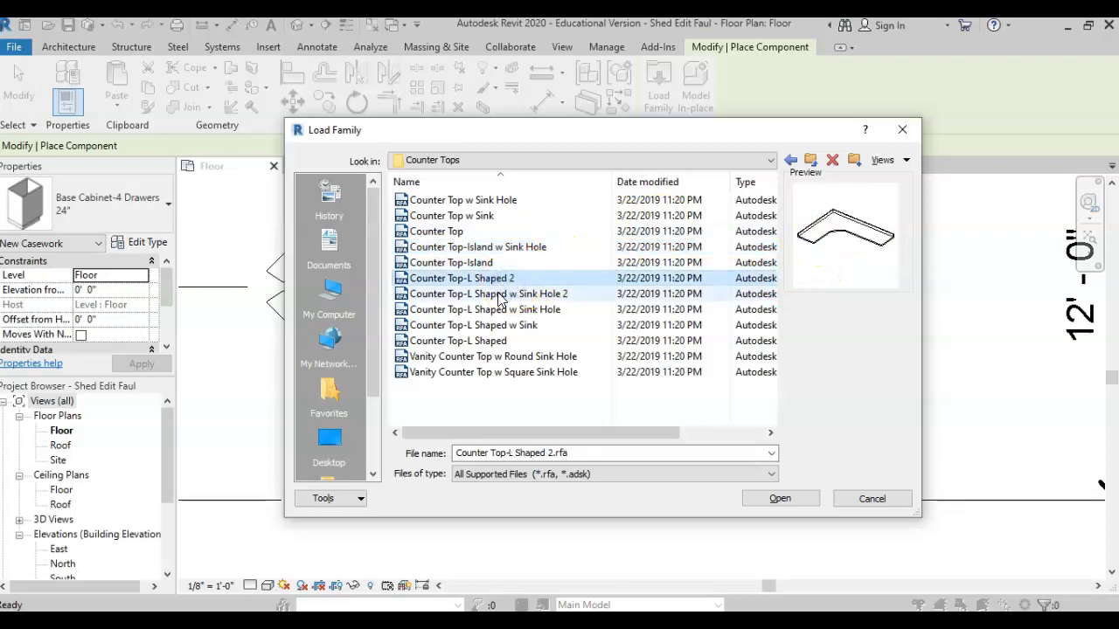
pyautogui.click(499, 294)
pyautogui.click(502, 310)
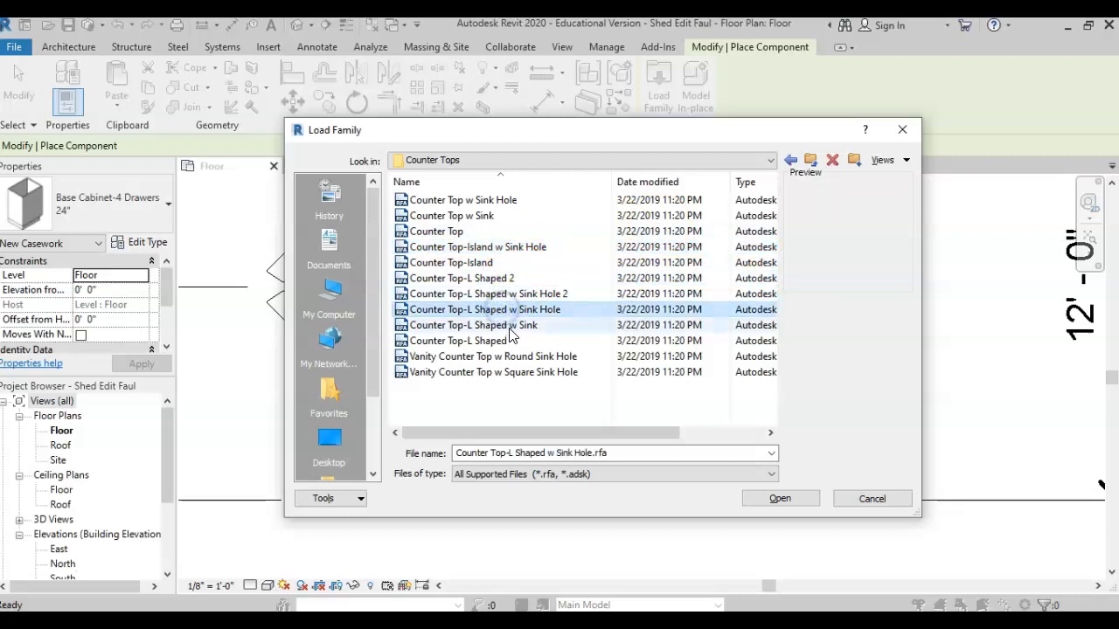
pyautogui.click(506, 325)
pyautogui.click(491, 341)
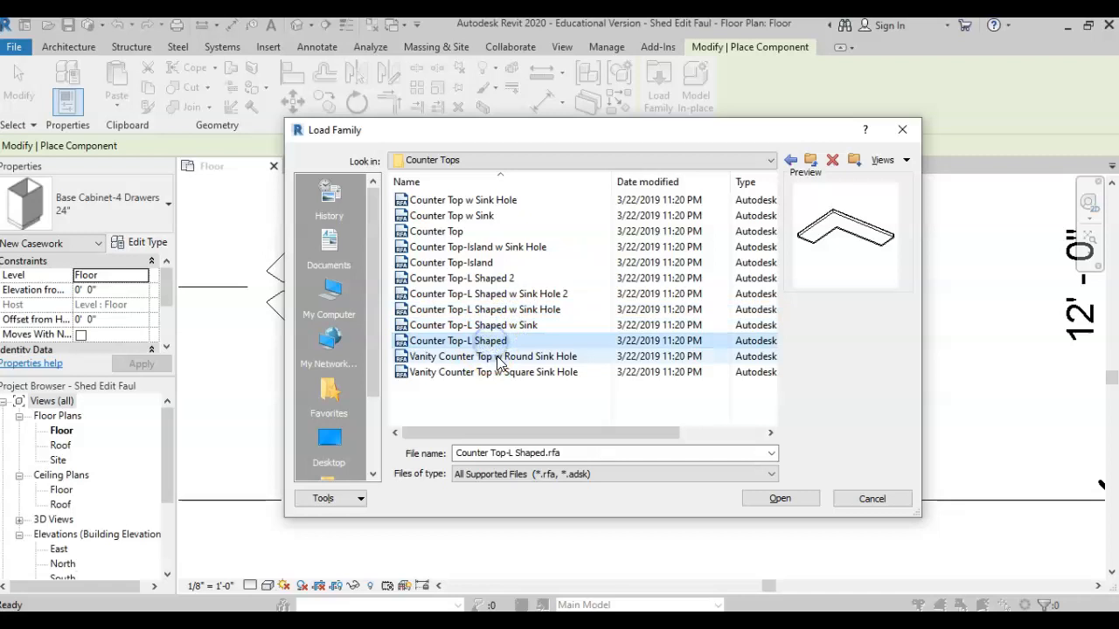
pyautogui.click(498, 358)
pyautogui.click(492, 372)
pyautogui.click(483, 357)
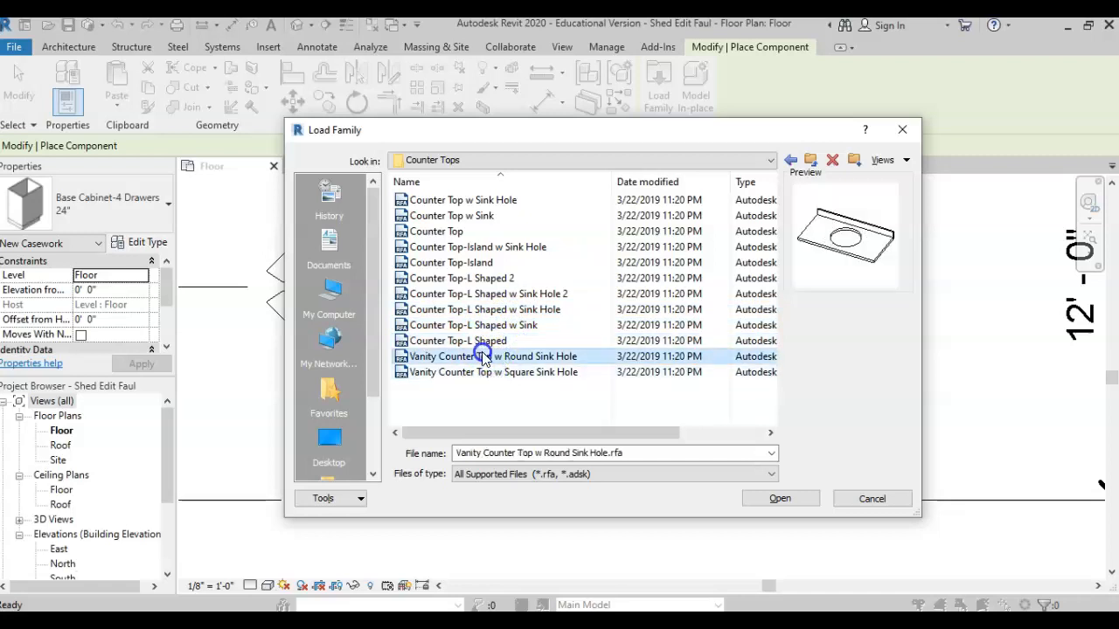
pyautogui.click(487, 373)
pyautogui.click(486, 356)
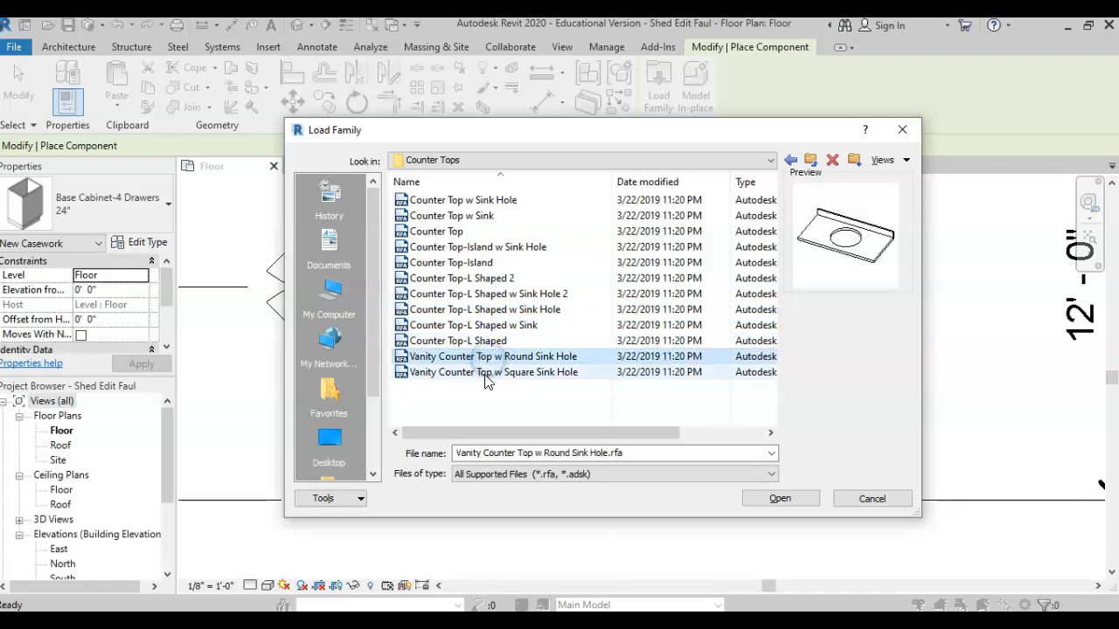
pyautogui.click(486, 373)
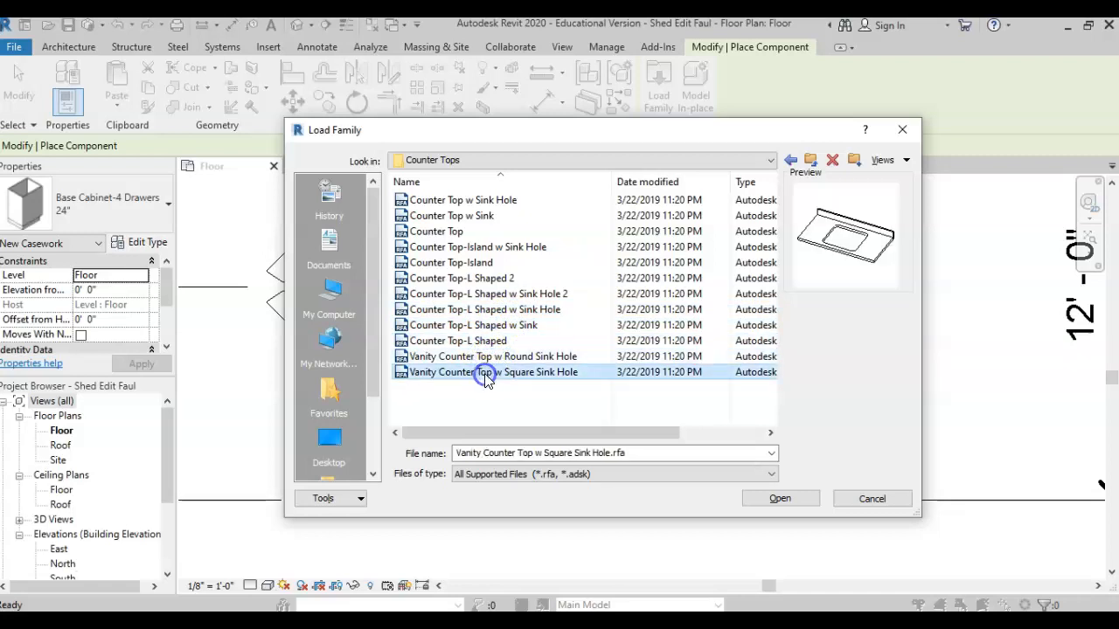
# Load the Counter Top w Sink family and place its 24" Depth type over the base cabinets, with the sink above the sink cabinet
pyautogui.click(460, 217)
pyautogui.click(810, 499)
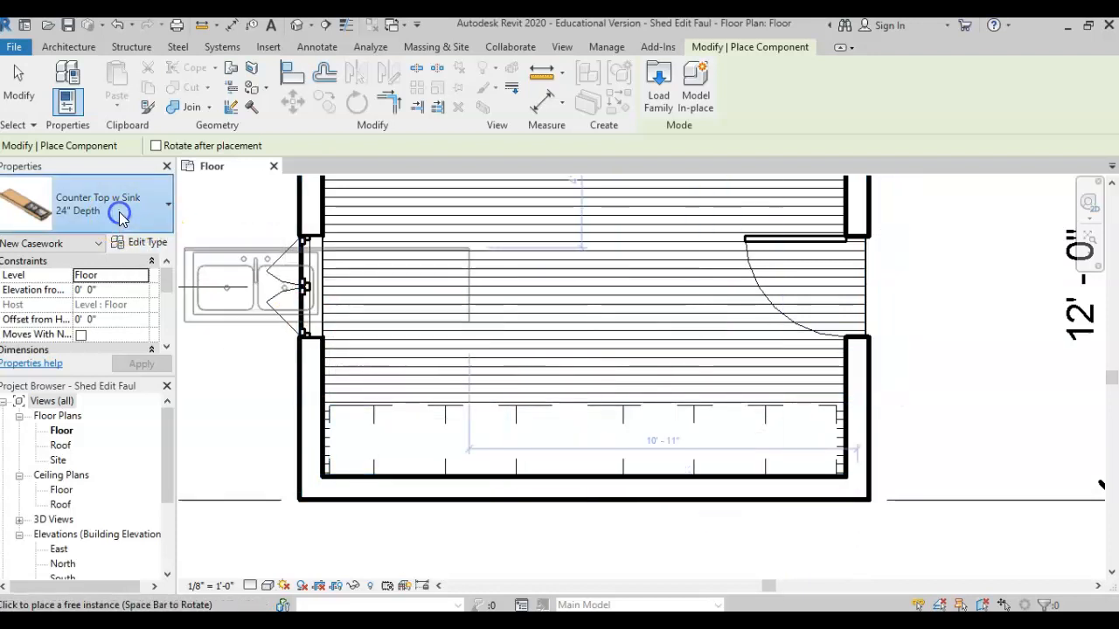
pyautogui.click(157, 203)
pyautogui.scroll(1, 133, 313)
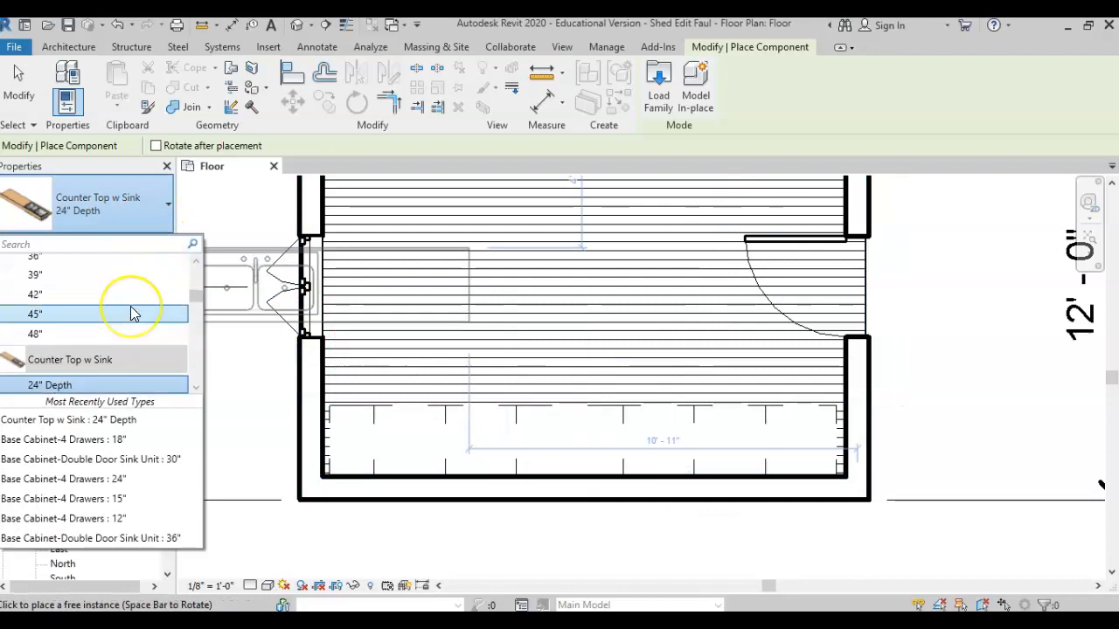
pyautogui.scroll(-1, 131, 313)
pyautogui.click(117, 341)
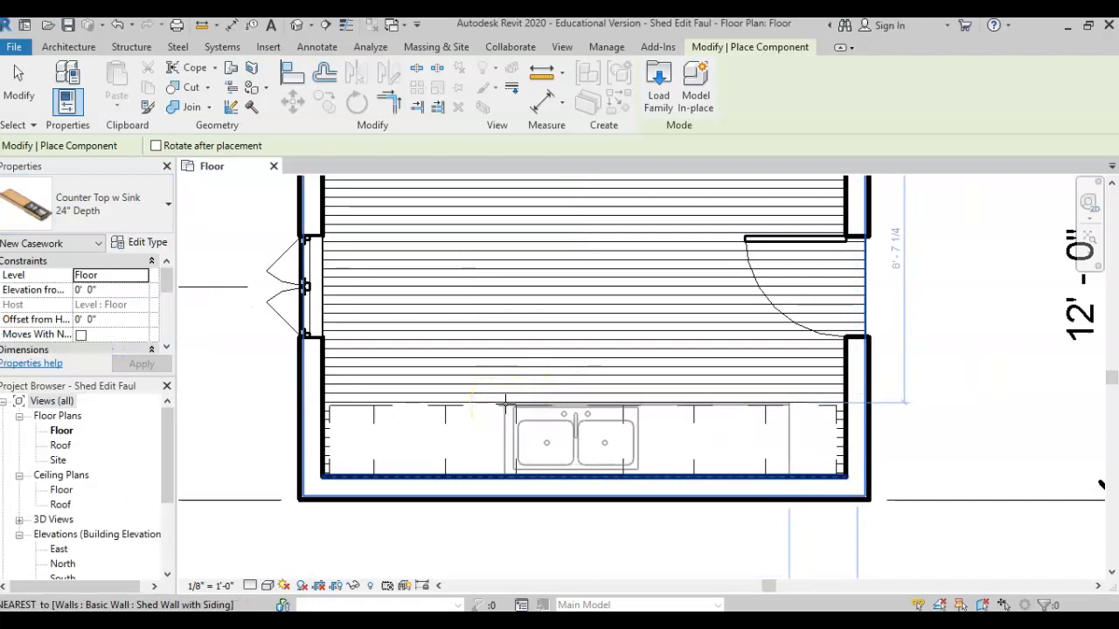
pyautogui.click(496, 402)
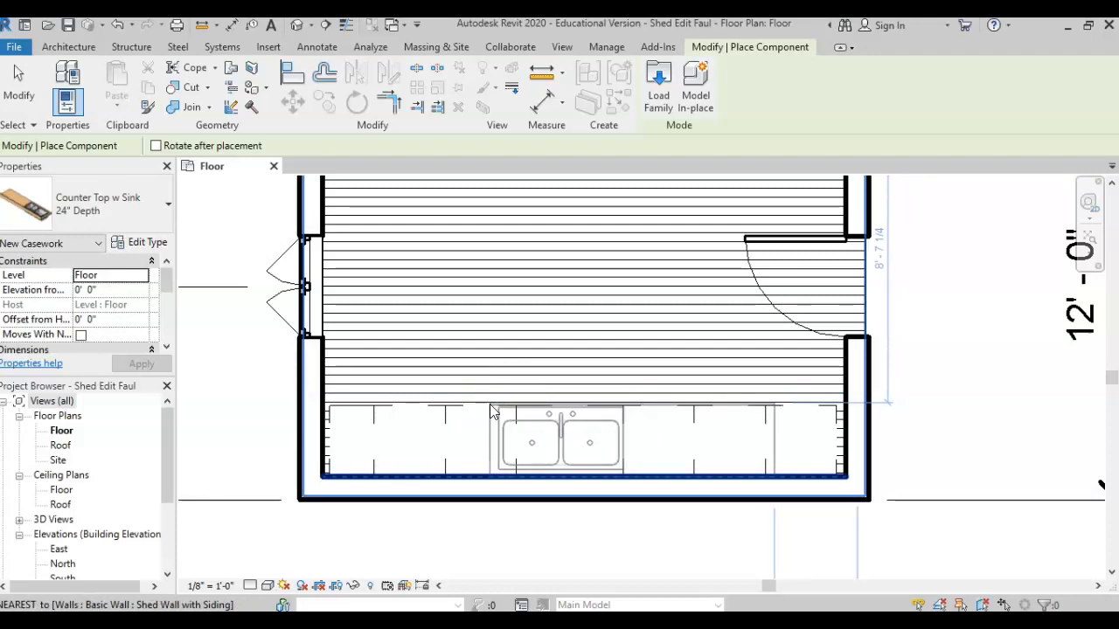
# Load the Counter Top w Sink Hole family from the Counter Tops library and place its 24" Depth type over the base cabinets
pyautogui.press('Escape')
pyautogui.click(195, 81)
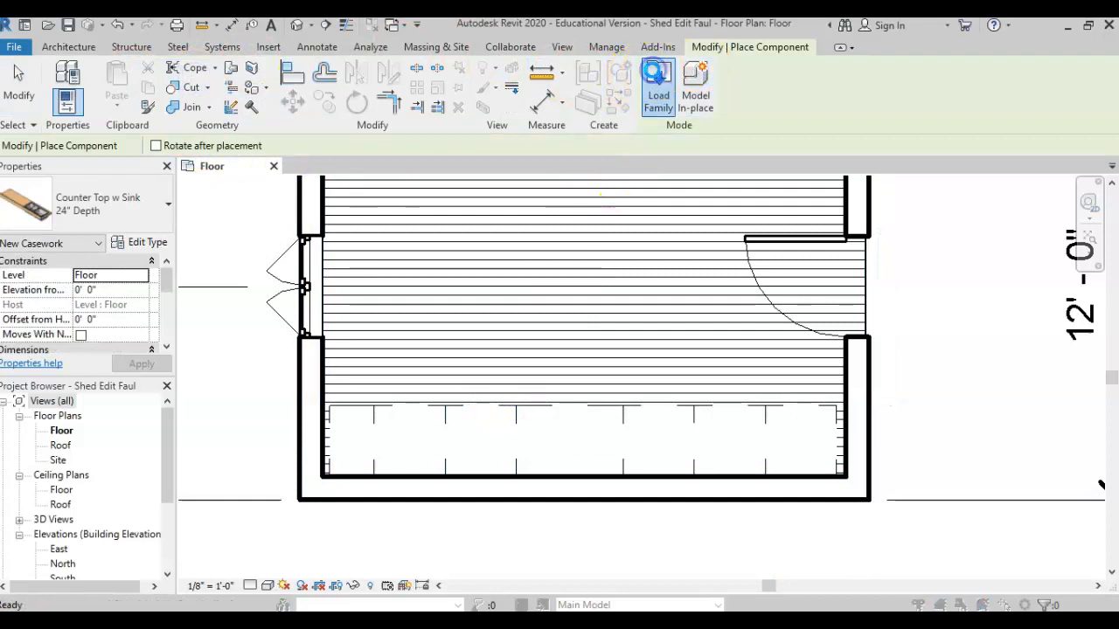
pyautogui.click(658, 79)
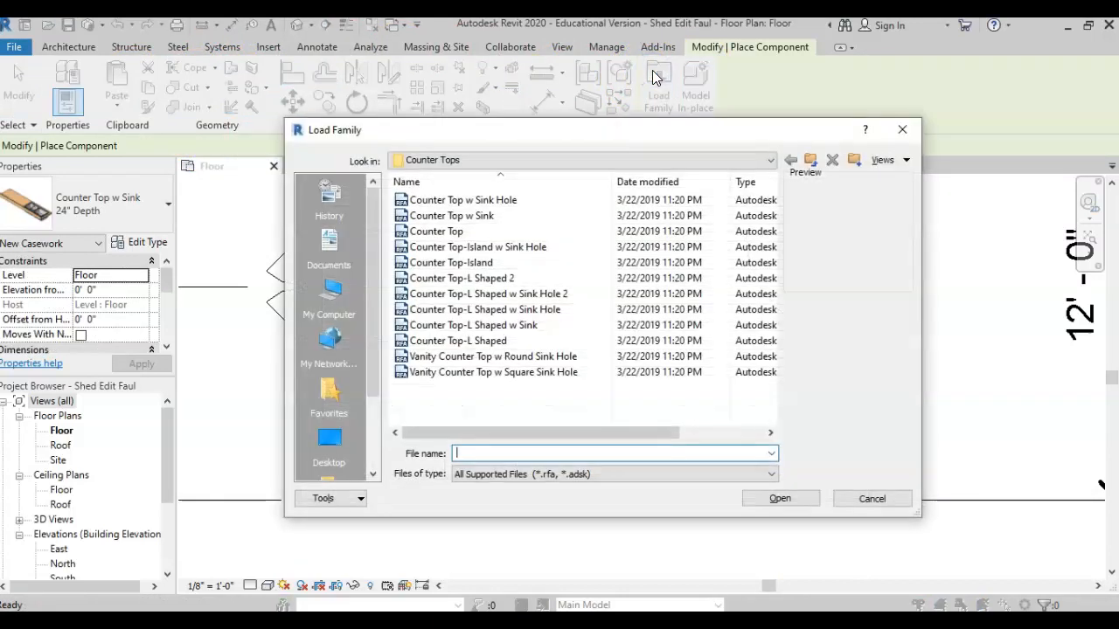
pyautogui.click(486, 201)
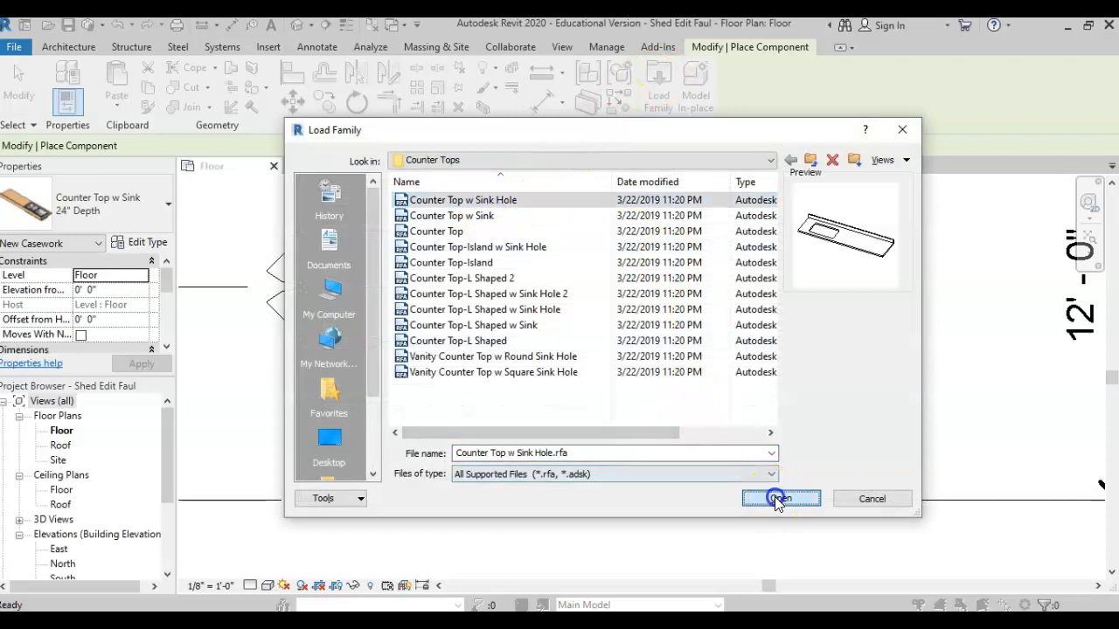
pyautogui.click(776, 497)
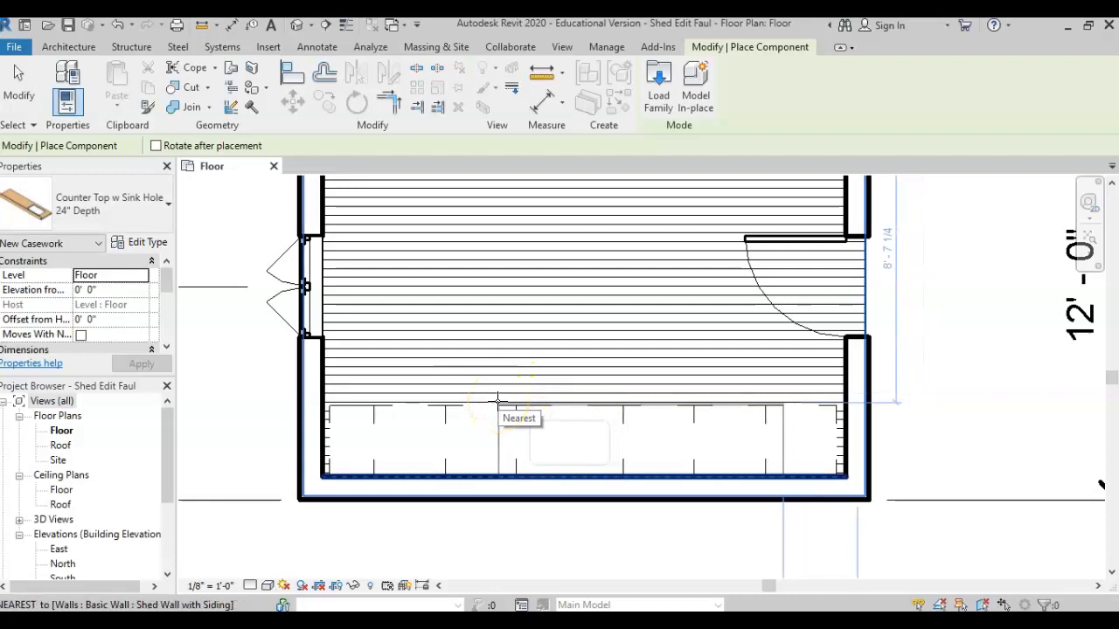
pyautogui.click(498, 402)
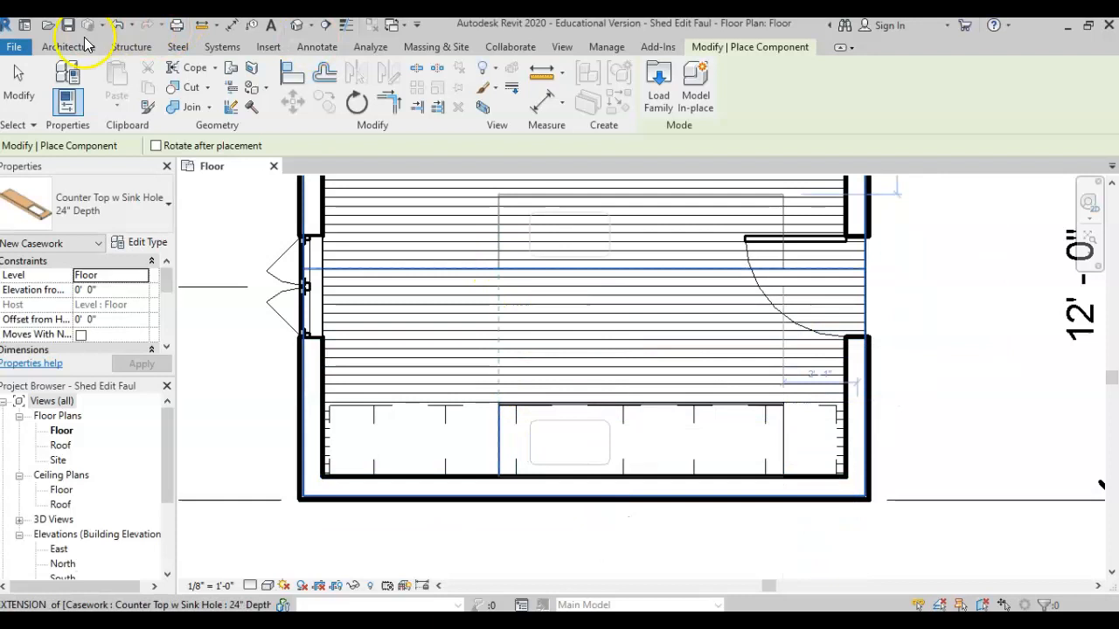
# Flip the sink-hole counter top front to back and move it back over the base cabinets against the lower wall
pyautogui.click(16, 79)
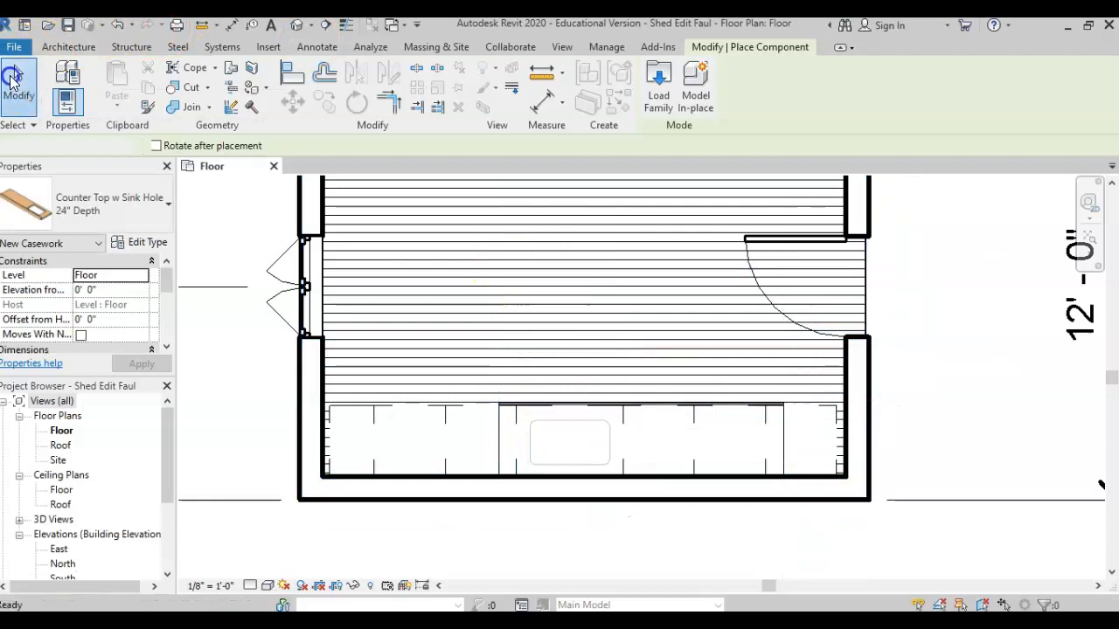
pyautogui.click(783, 434)
pyautogui.click(612, 385)
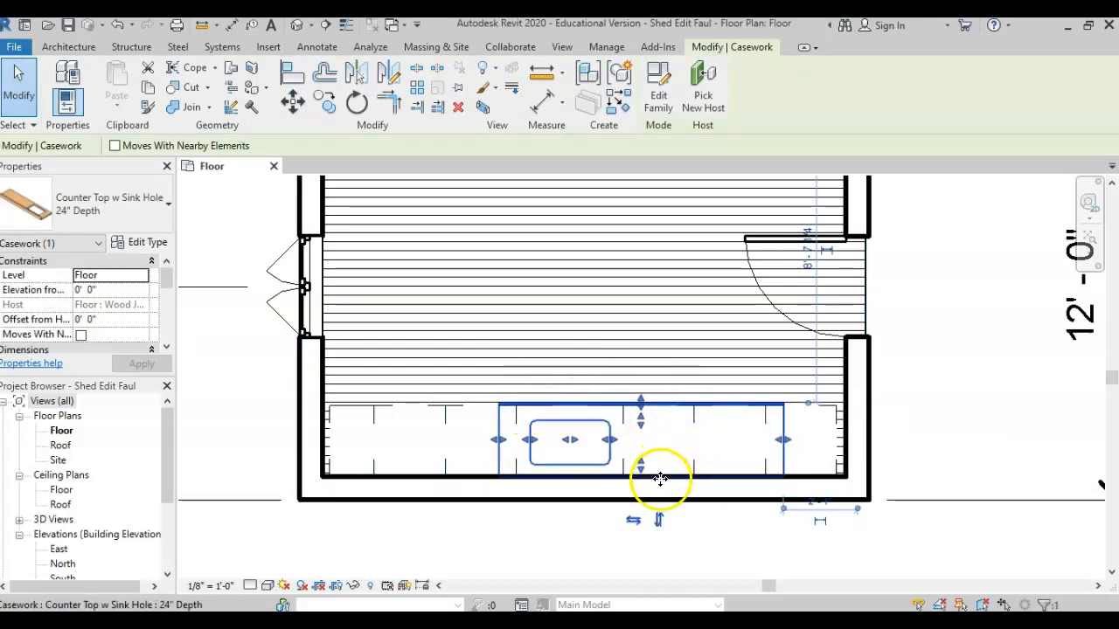
pyautogui.click(659, 522)
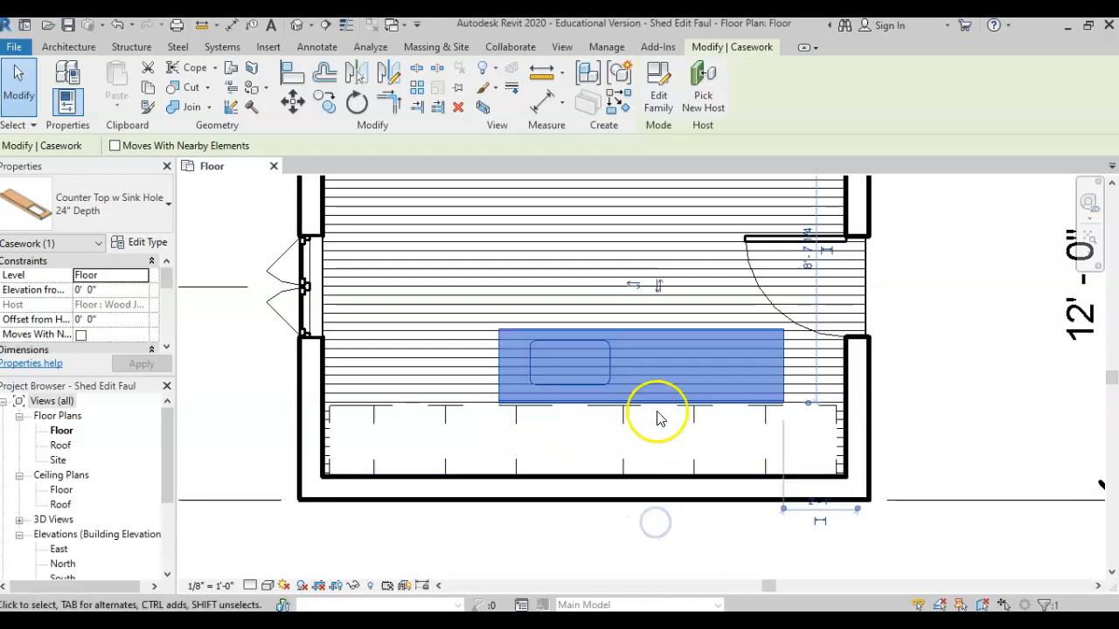
pyautogui.moveTo(644, 384); pyautogui.dragTo(649, 450)
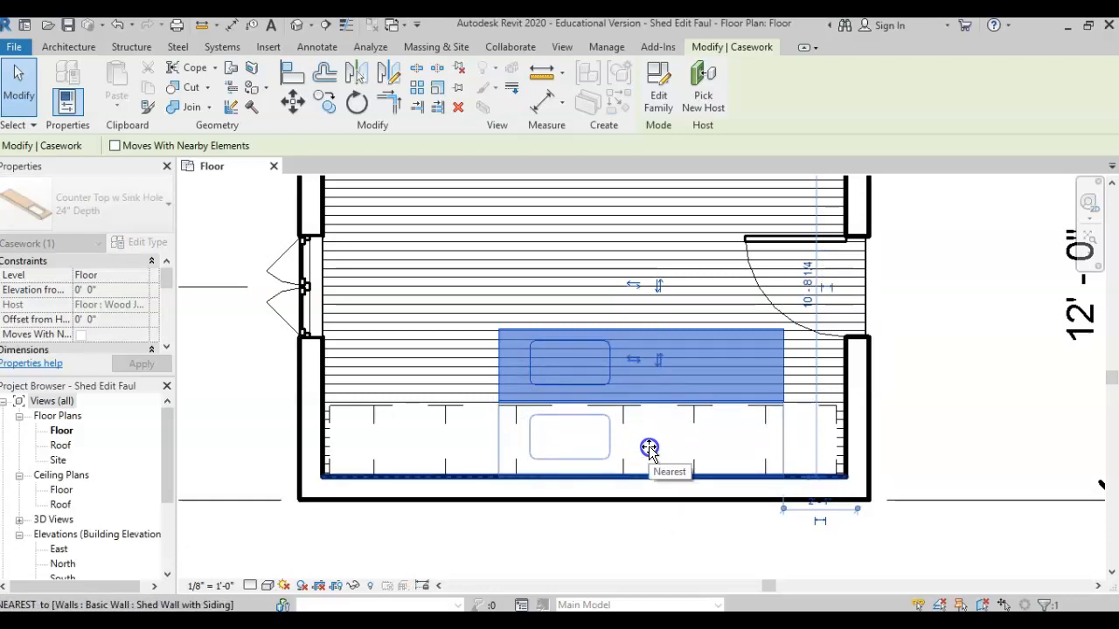
pyautogui.moveTo(649, 448); pyautogui.dragTo(648, 450)
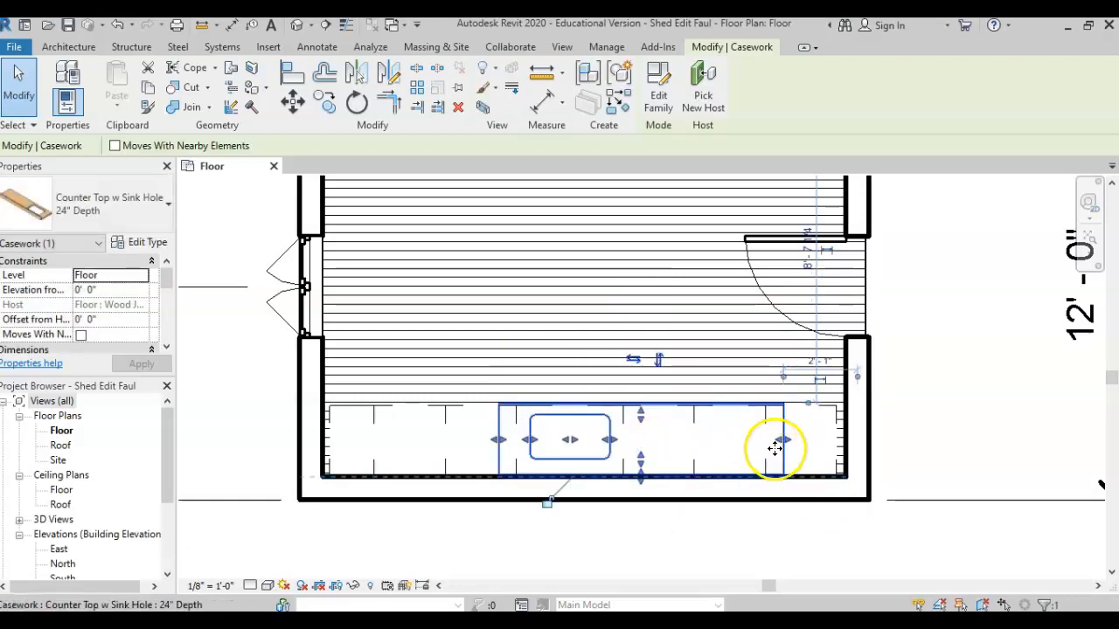
# Stretch both ends of the counter top to the side walls so it spans the whole cabinet run
pyautogui.moveTo(793, 441); pyautogui.dragTo(849, 437)
pyautogui.click(514, 459)
pyautogui.moveTo(495, 440); pyautogui.dragTo(320, 435)
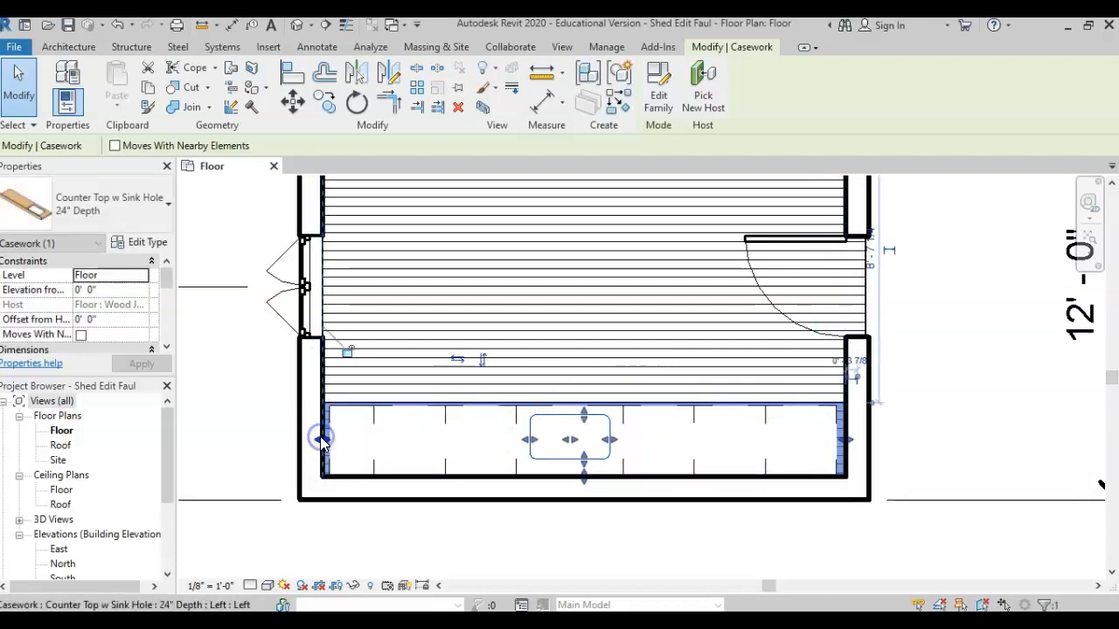
pyautogui.click(245, 433)
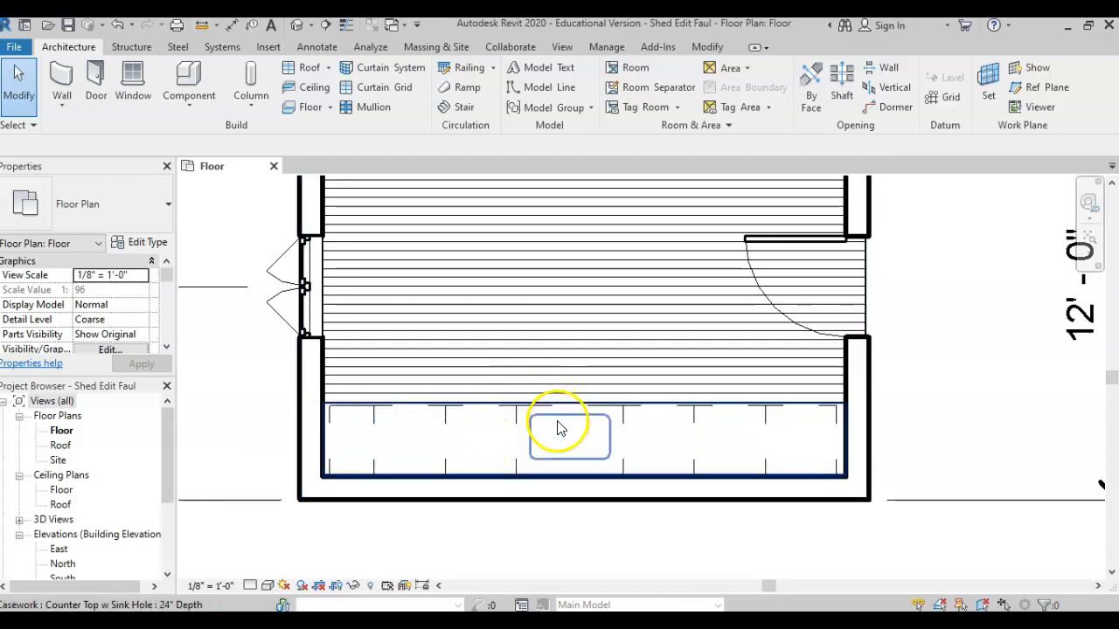
# Try to place the already loaded Sink Kitchen-Double 42" x 21" centred on the sink cabinet
pyautogui.click(185, 79)
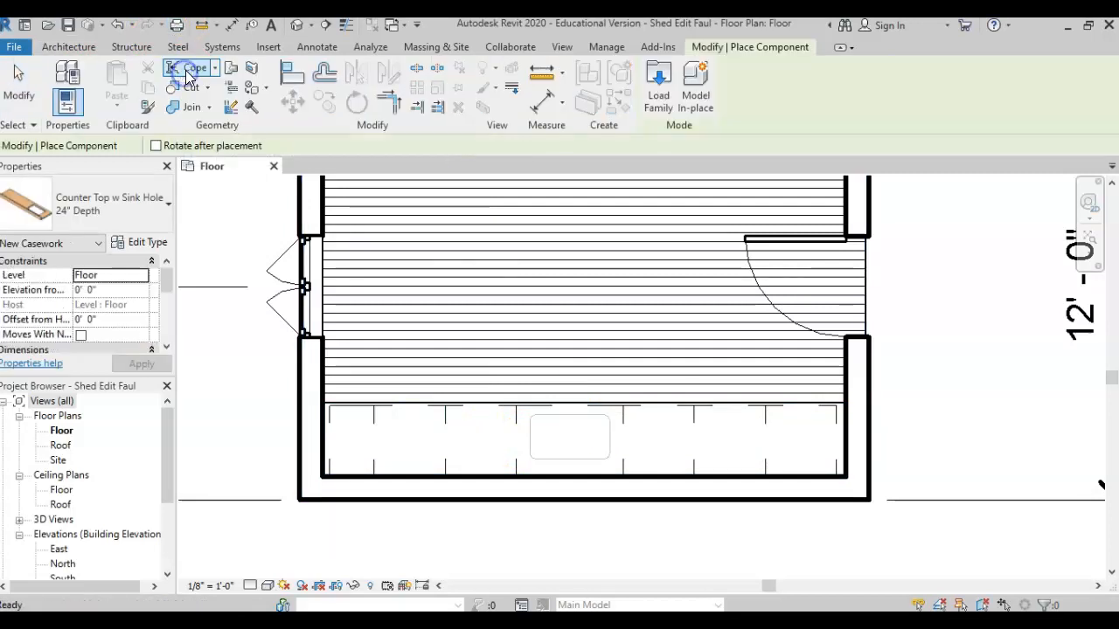
pyautogui.click(107, 203)
pyautogui.scroll(-1, 115, 350)
pyautogui.scroll(-10, 121, 335)
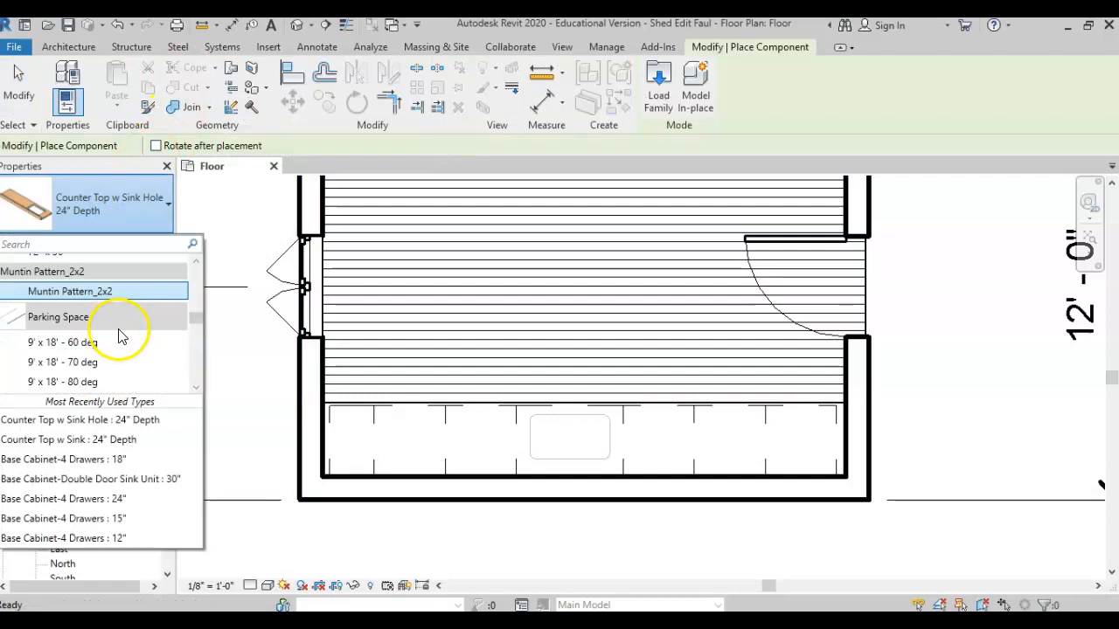
pyautogui.scroll(2, 121, 339)
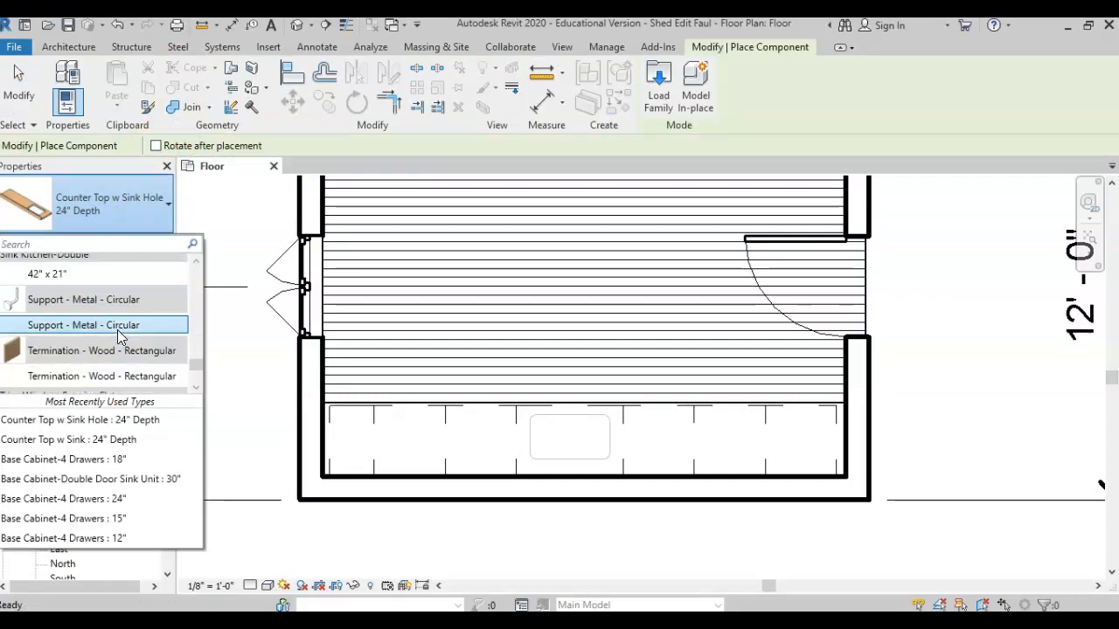
pyautogui.click(85, 313)
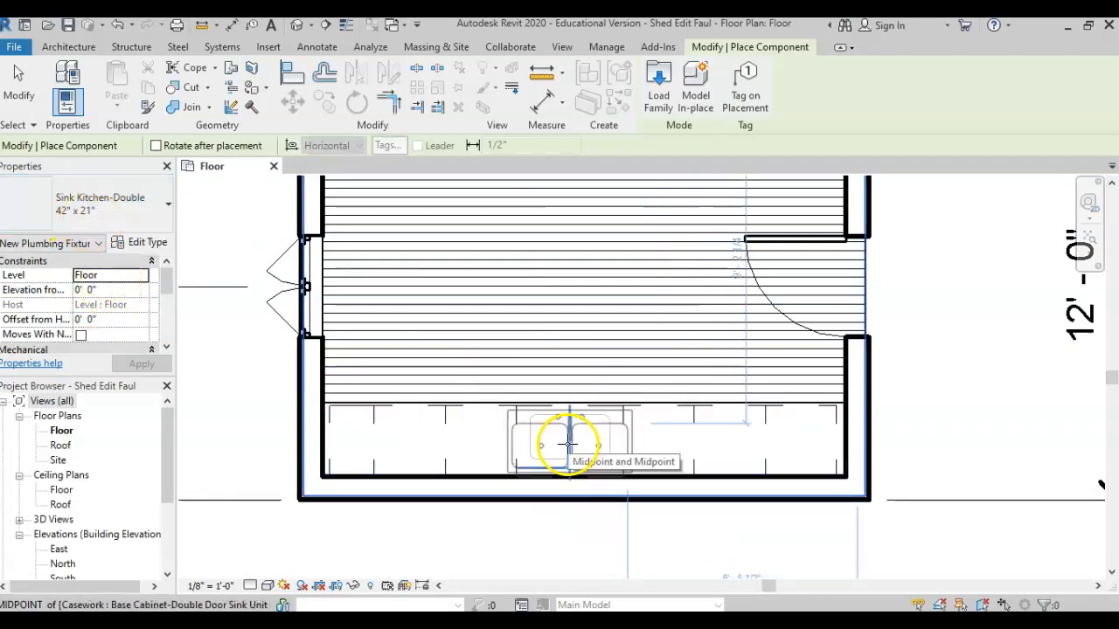
pyautogui.click(569, 444)
pyautogui.press('Escape')
pyautogui.press('Escape')
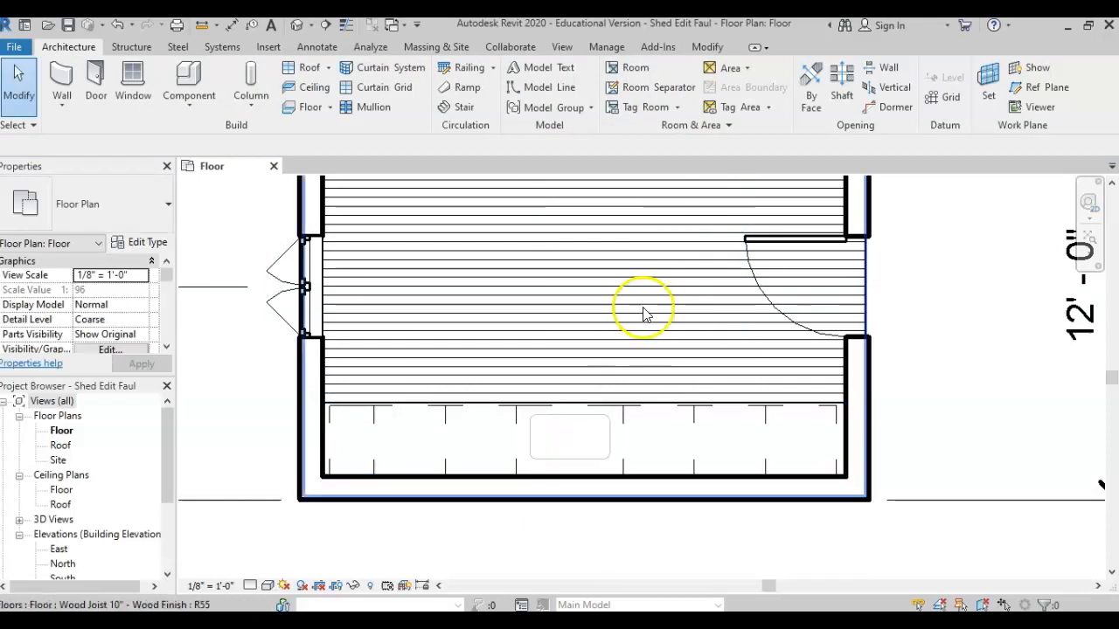
# Restart component placement and browse the US Imperial library to Plumbing, Architectural, Fixtures, Sinks for loading a family
pyautogui.click(177, 82)
pyautogui.click(660, 77)
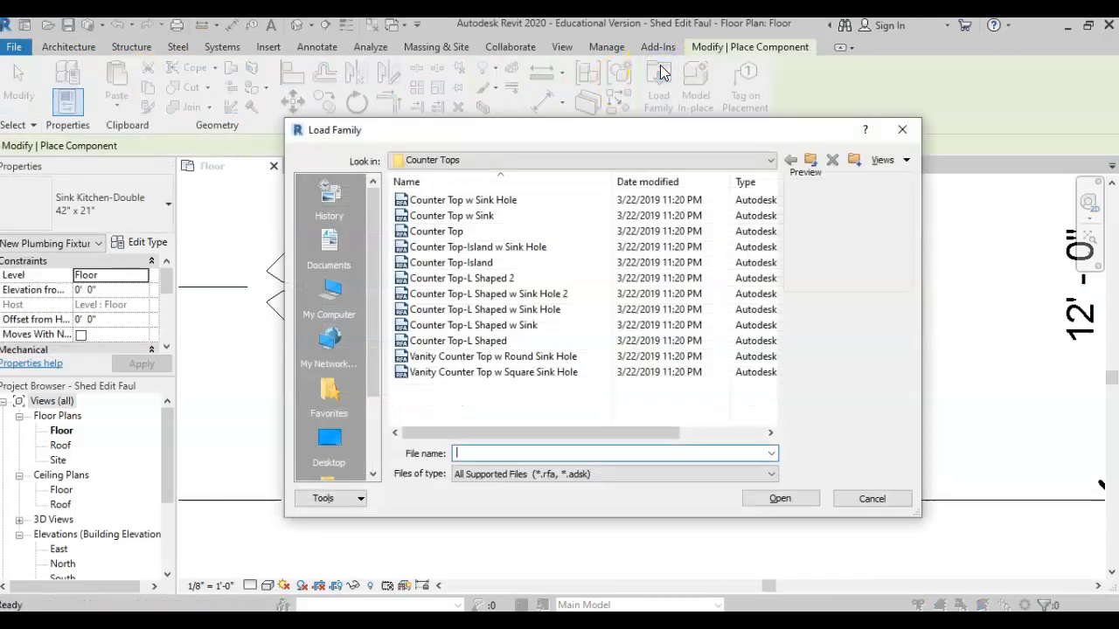
pyautogui.click(492, 162)
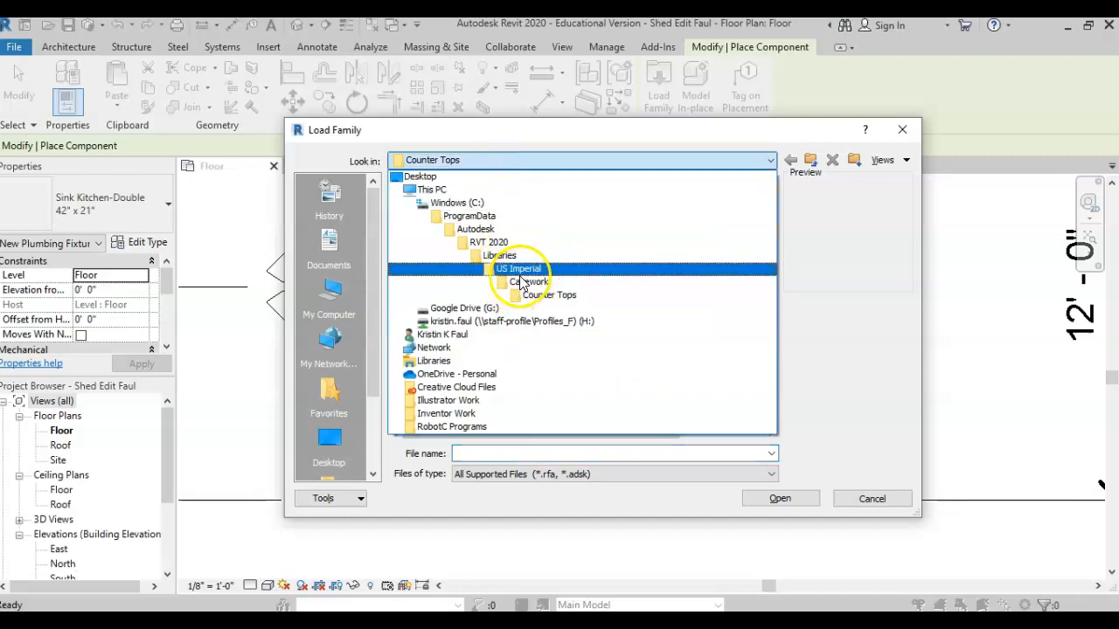
pyautogui.click(521, 271)
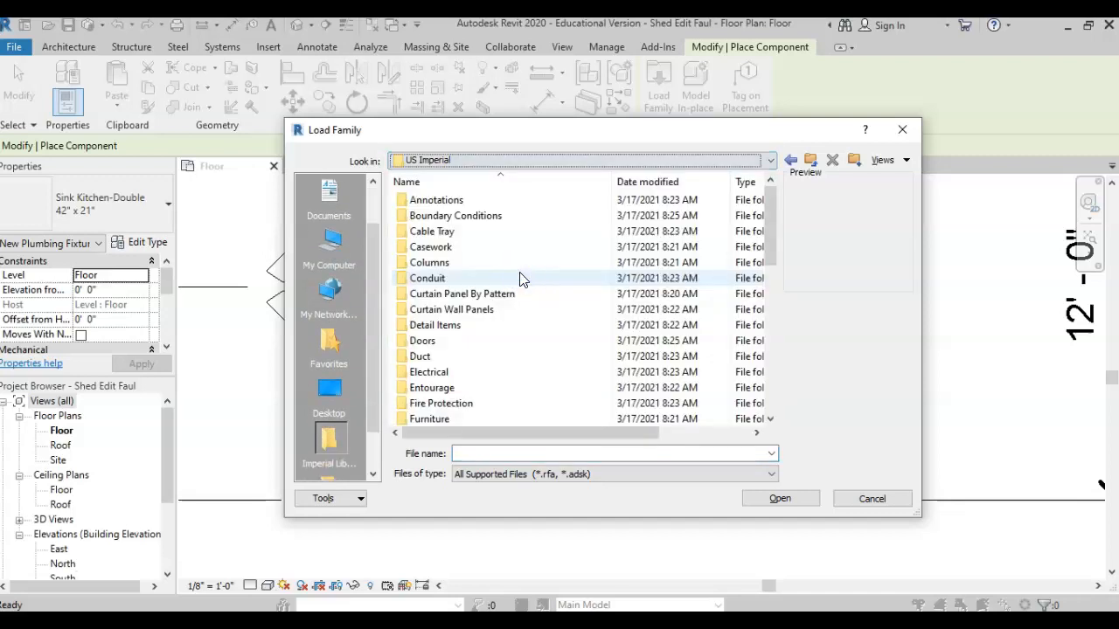
pyautogui.scroll(-3, 521, 278)
pyautogui.click(449, 411)
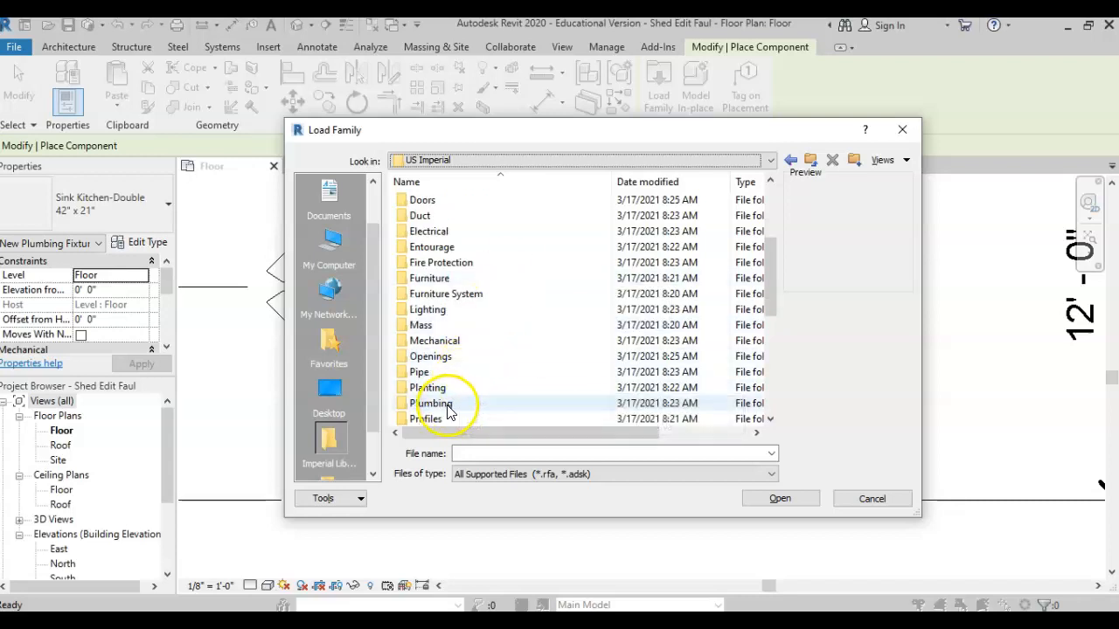
pyautogui.click(449, 411)
pyautogui.doubleClick(449, 411)
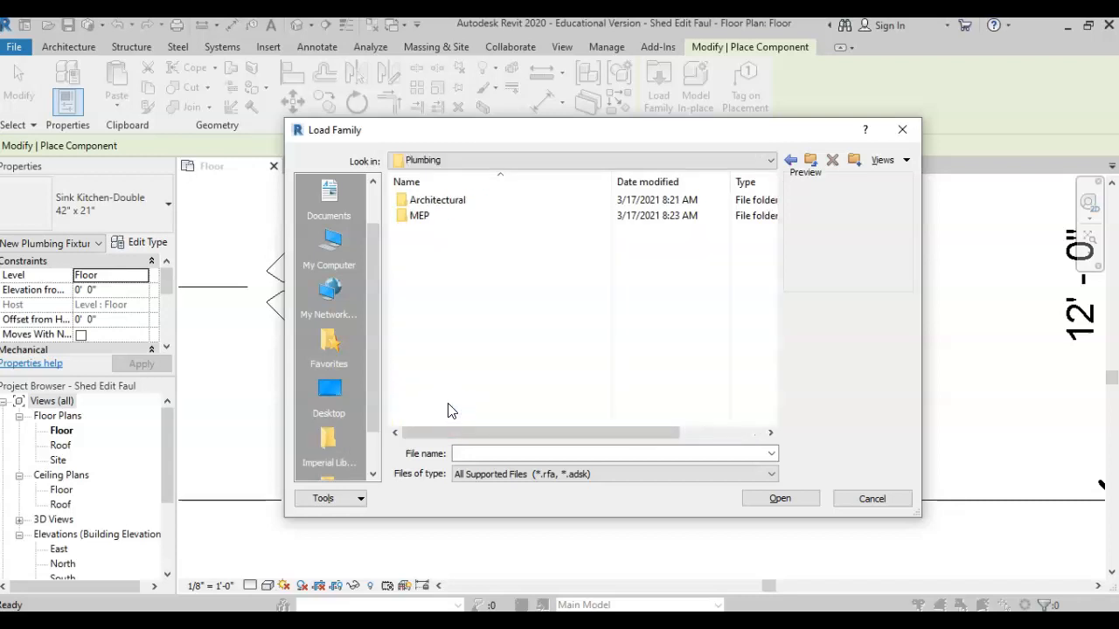
pyautogui.click(431, 203)
pyautogui.doubleClick(431, 201)
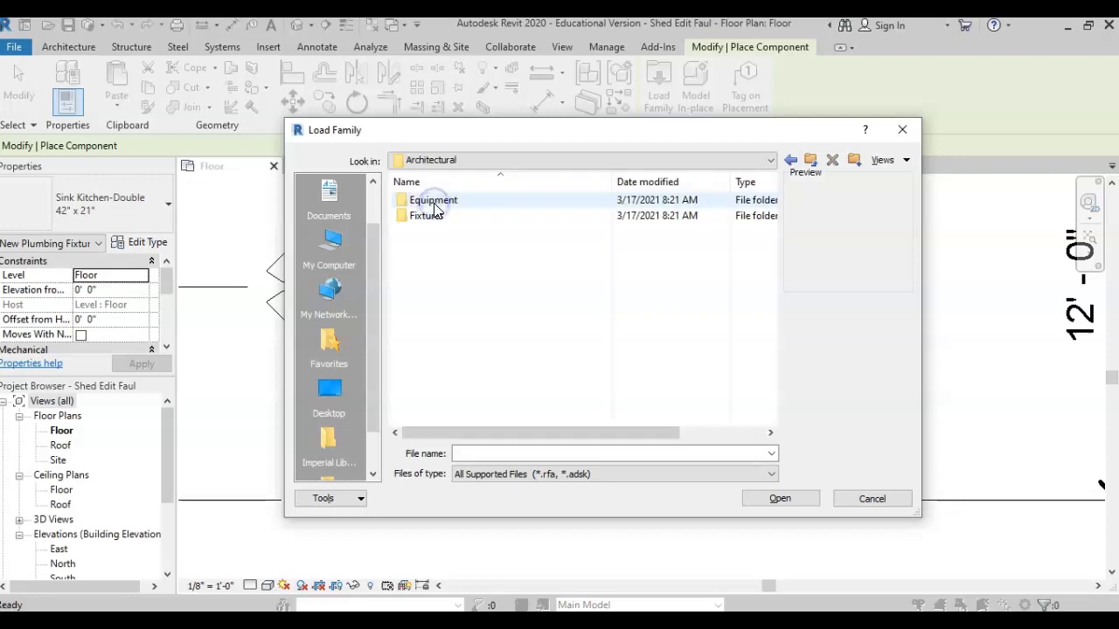
pyautogui.click(431, 219)
pyautogui.doubleClick(431, 218)
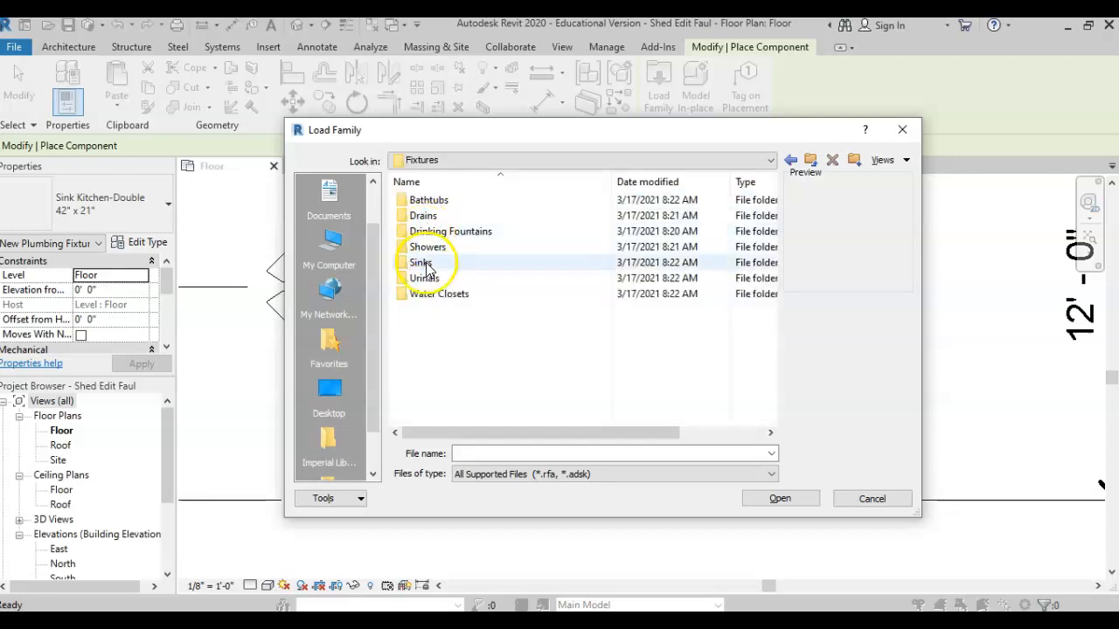
pyautogui.doubleClick(429, 264)
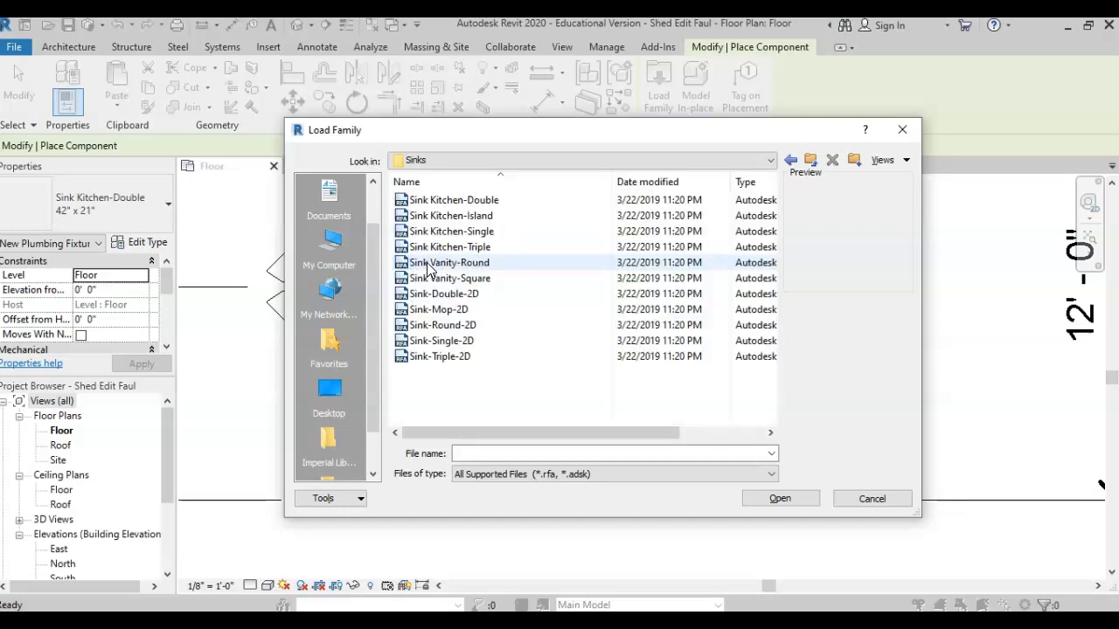
# Reload the Sink Kitchen-Double family, overwriting the existing version, and try placing its 42" x 21" type over the sink hole
pyautogui.click(423, 201)
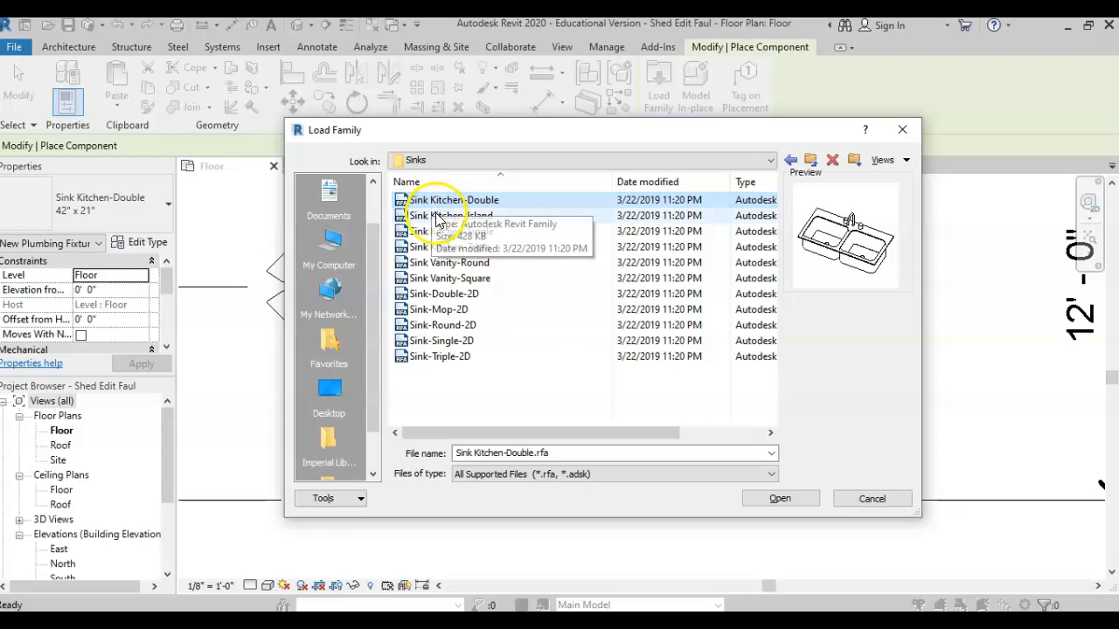
pyautogui.click(760, 501)
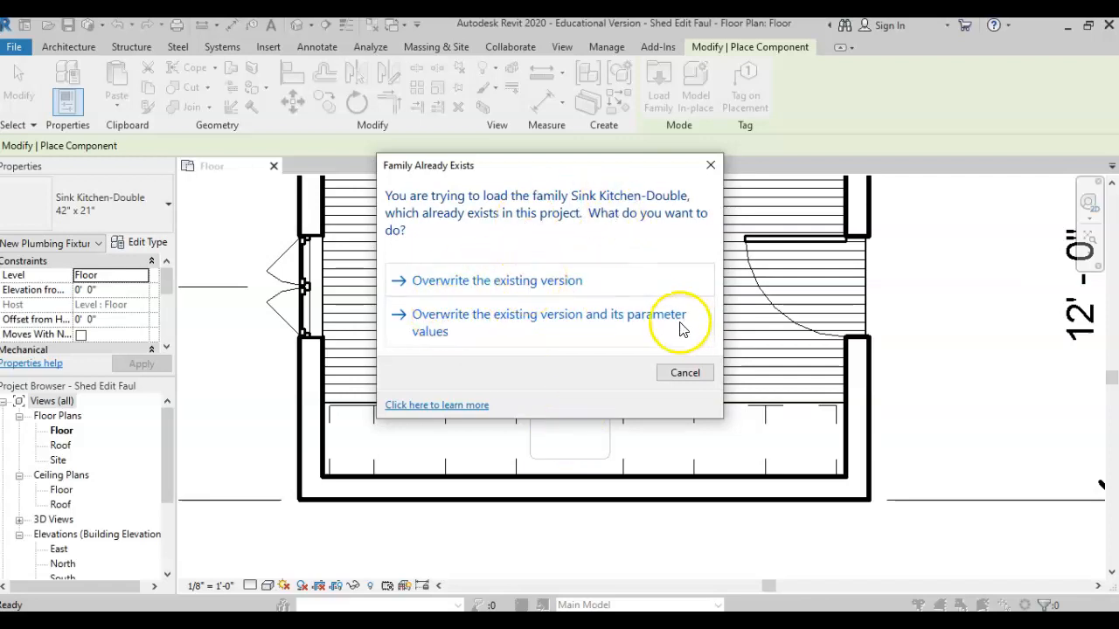
pyautogui.click(512, 281)
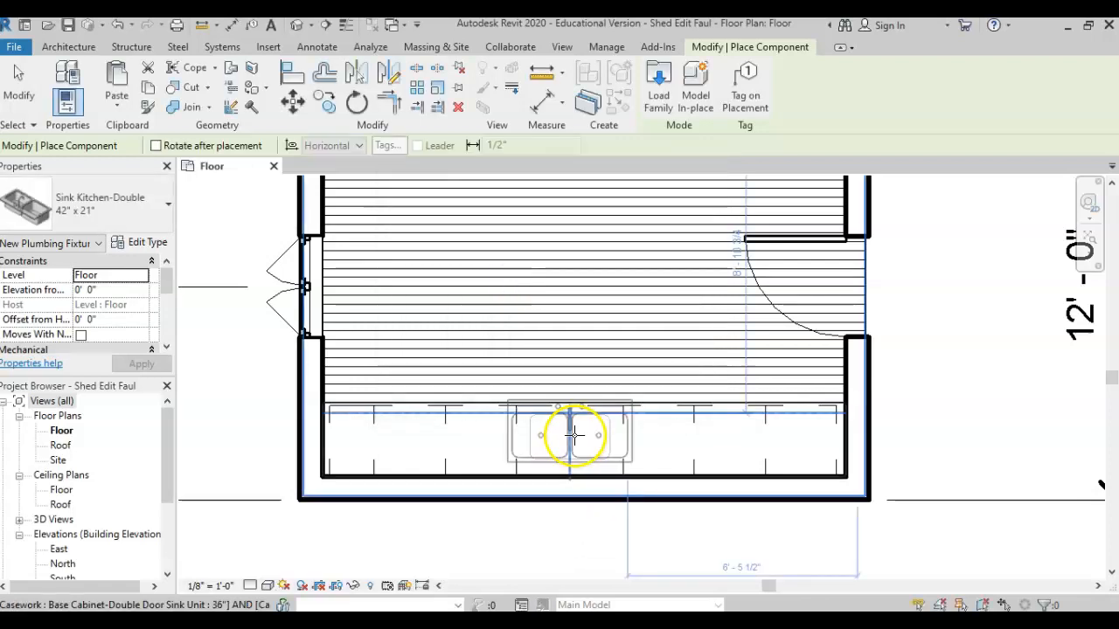
pyautogui.click(568, 437)
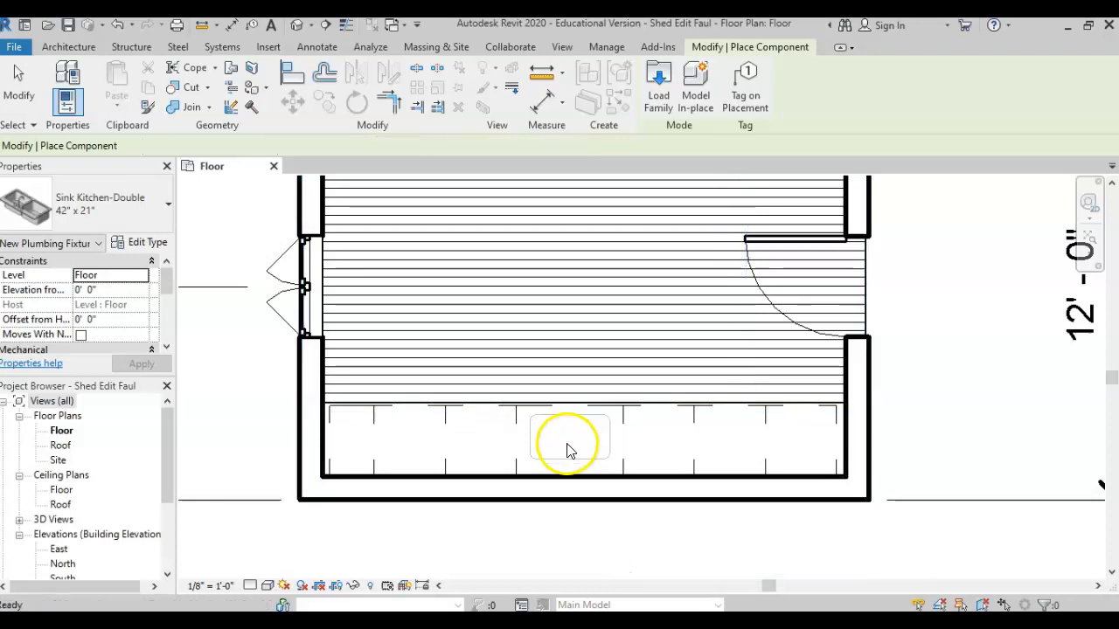
pyautogui.press('Escape')
# Load the Sink Kitchen-Single family and place its 30" x 21" type over the sink hole, centred on the sink cabinet
pyautogui.click(171, 92)
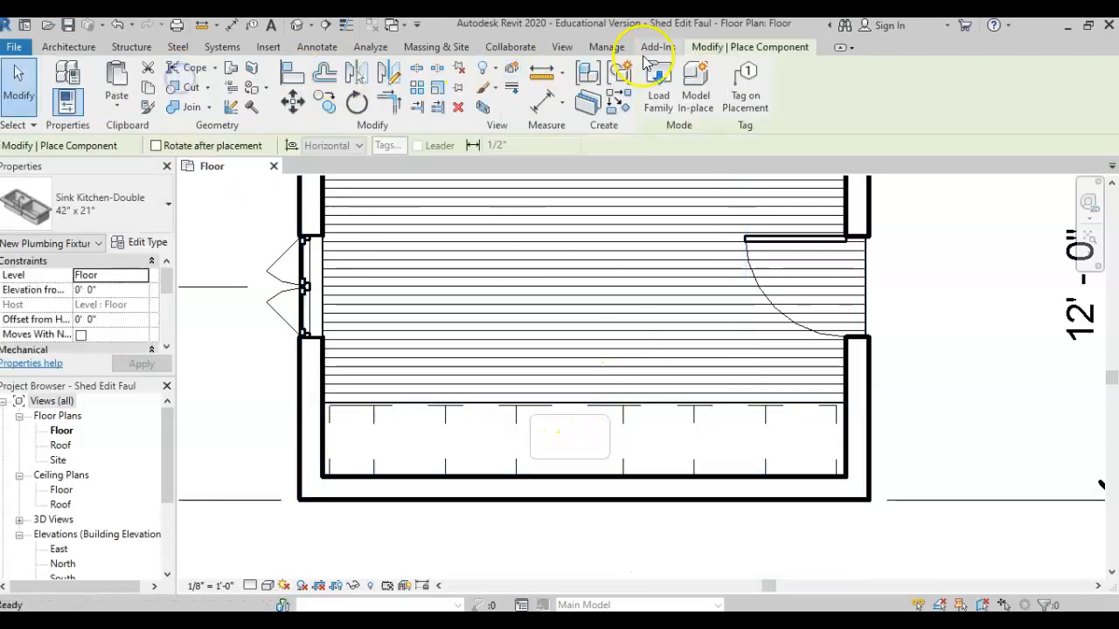
pyautogui.click(660, 74)
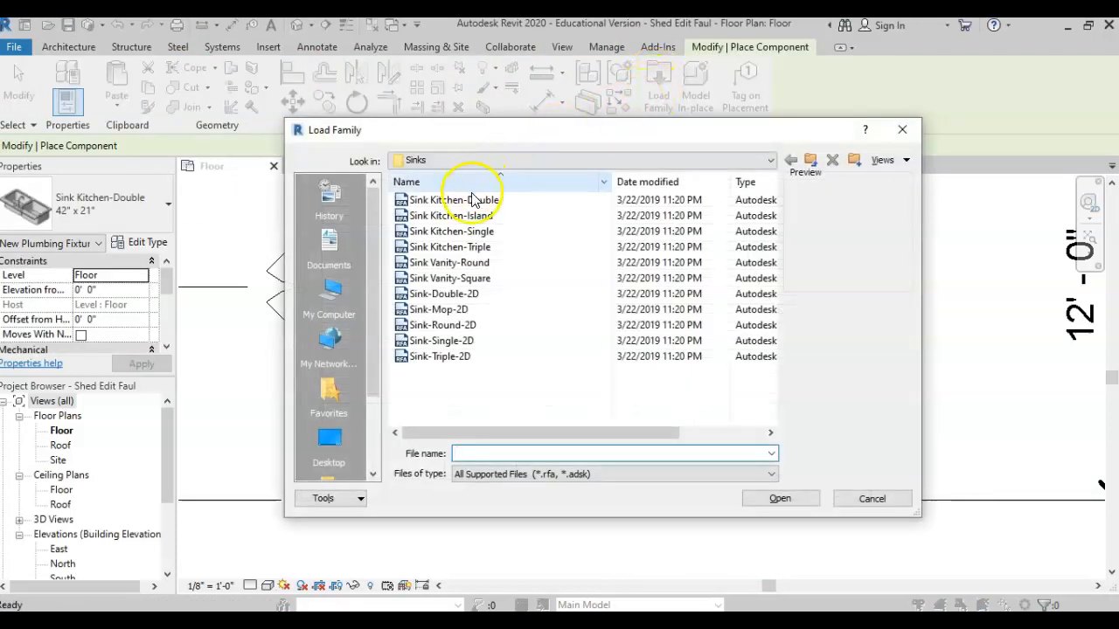
pyautogui.click(465, 233)
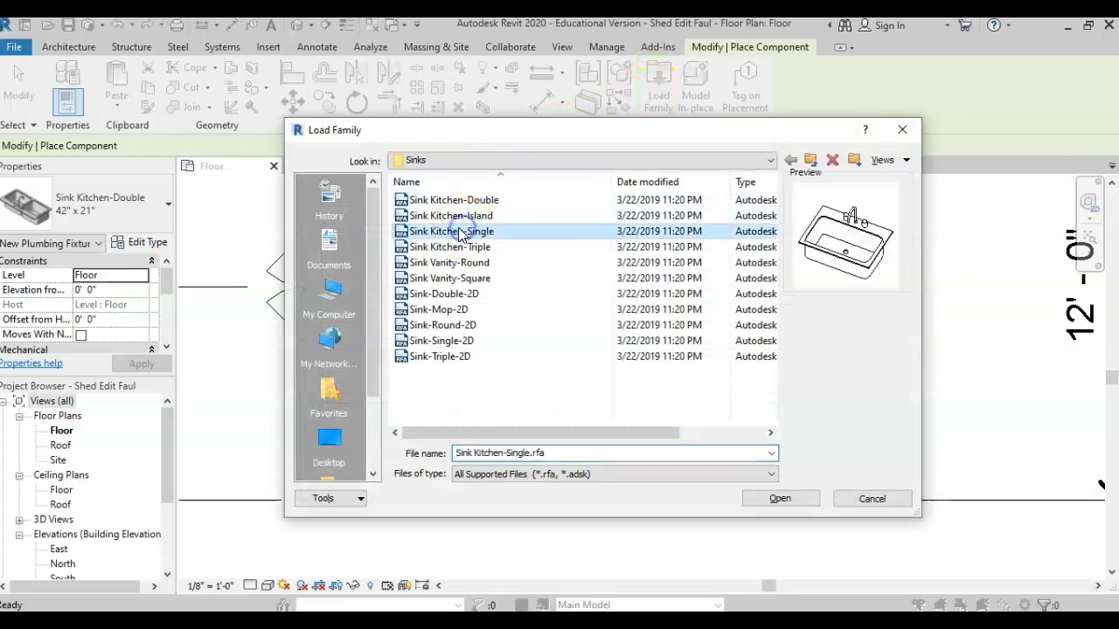
pyautogui.click(778, 498)
pyautogui.click(549, 435)
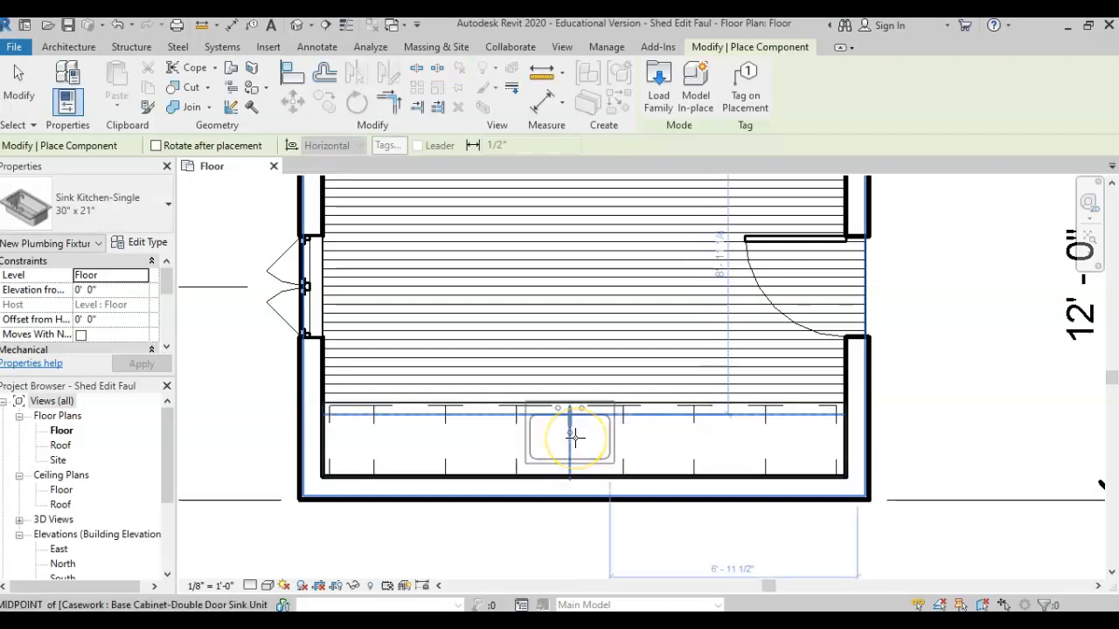
pyautogui.click(573, 437)
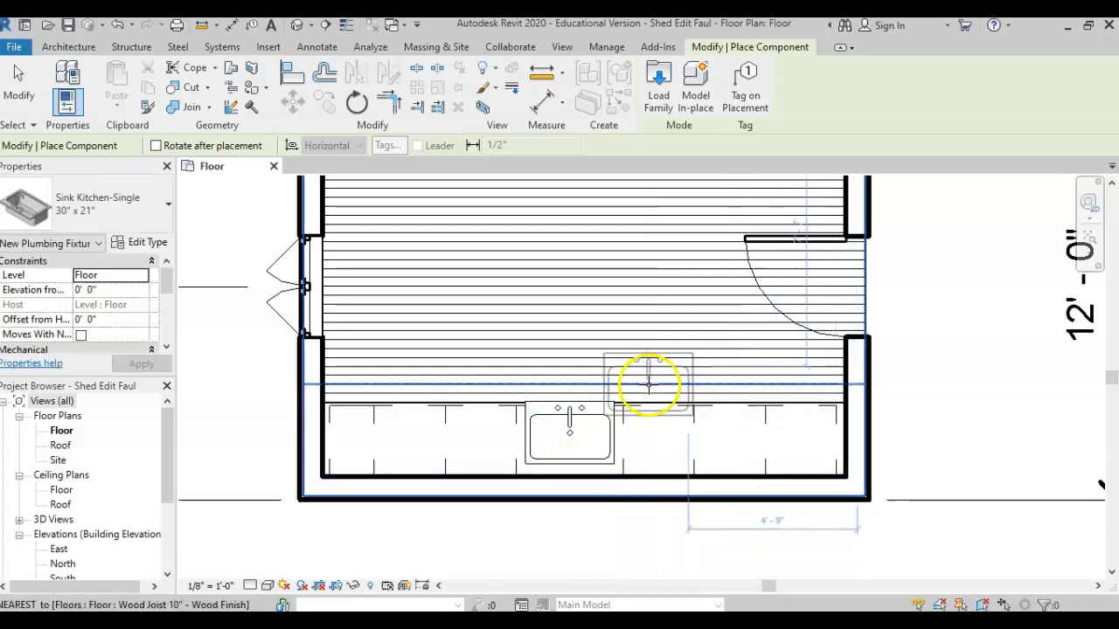
pyautogui.press('Escape')
pyautogui.press('Escape')
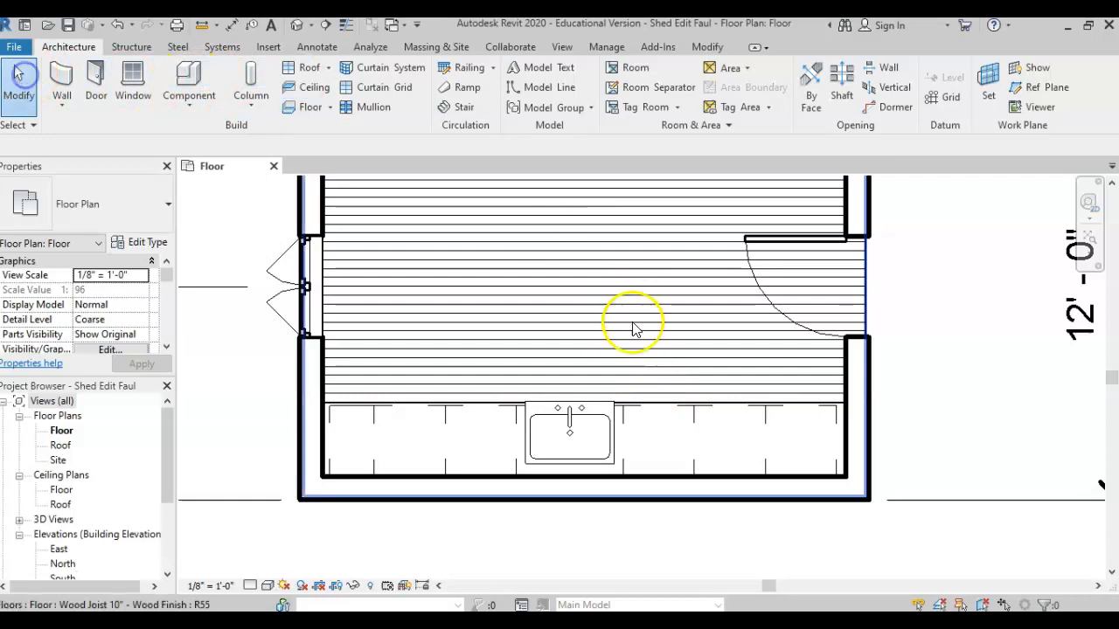
# Flip the single kitchen sink so its faucet faces the lower wall, and nudge it slightly toward that wall
pyautogui.click(602, 414)
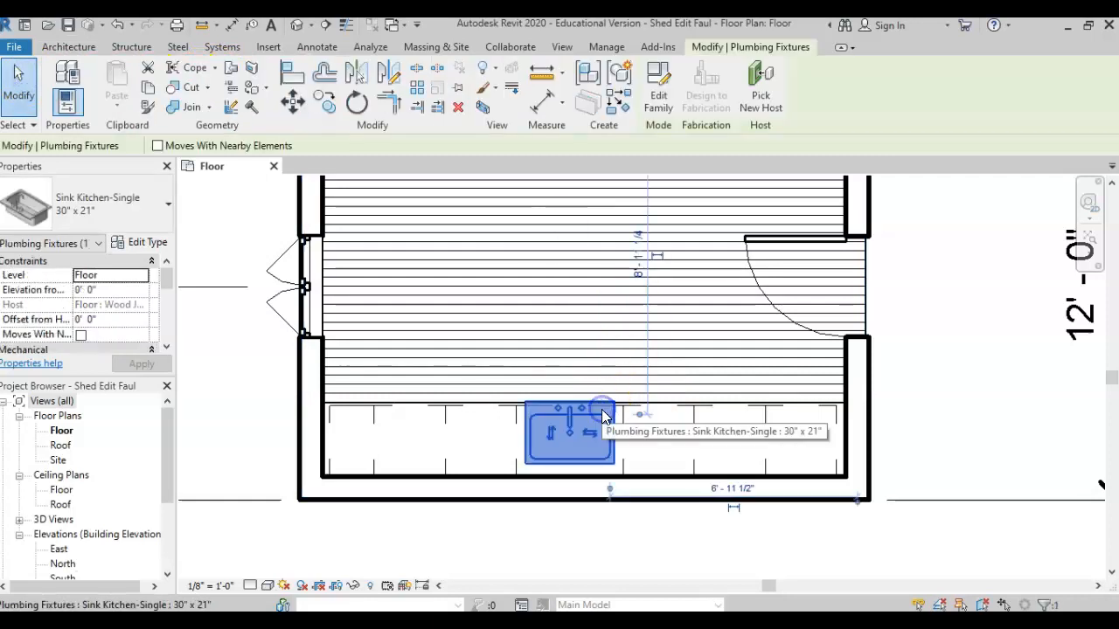
pyautogui.click(552, 433)
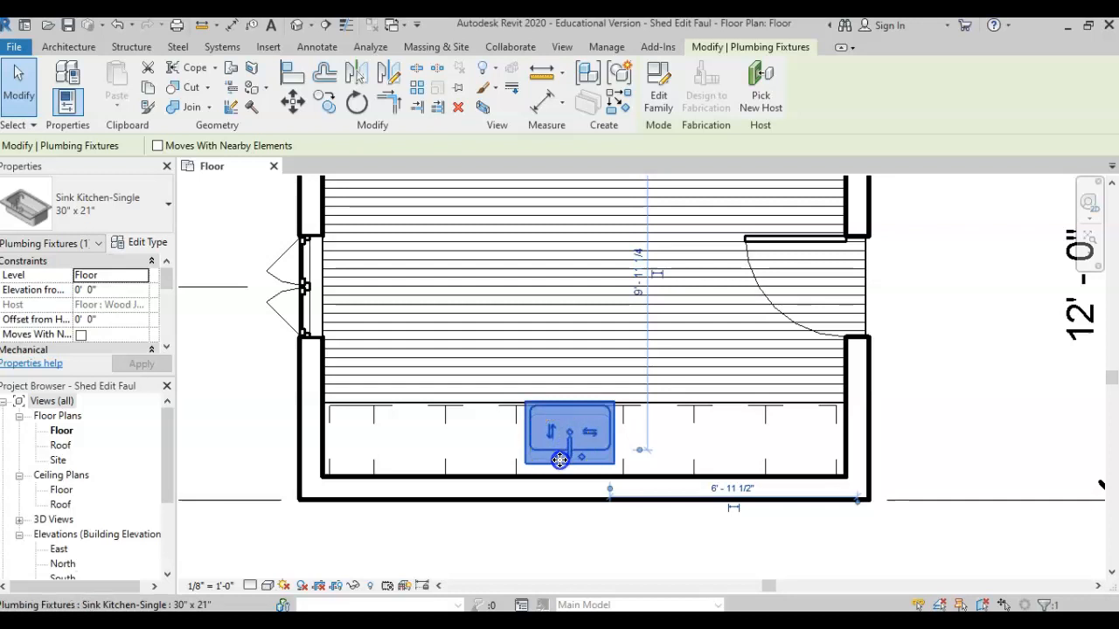
pyautogui.press('space')
pyautogui.press('Down')
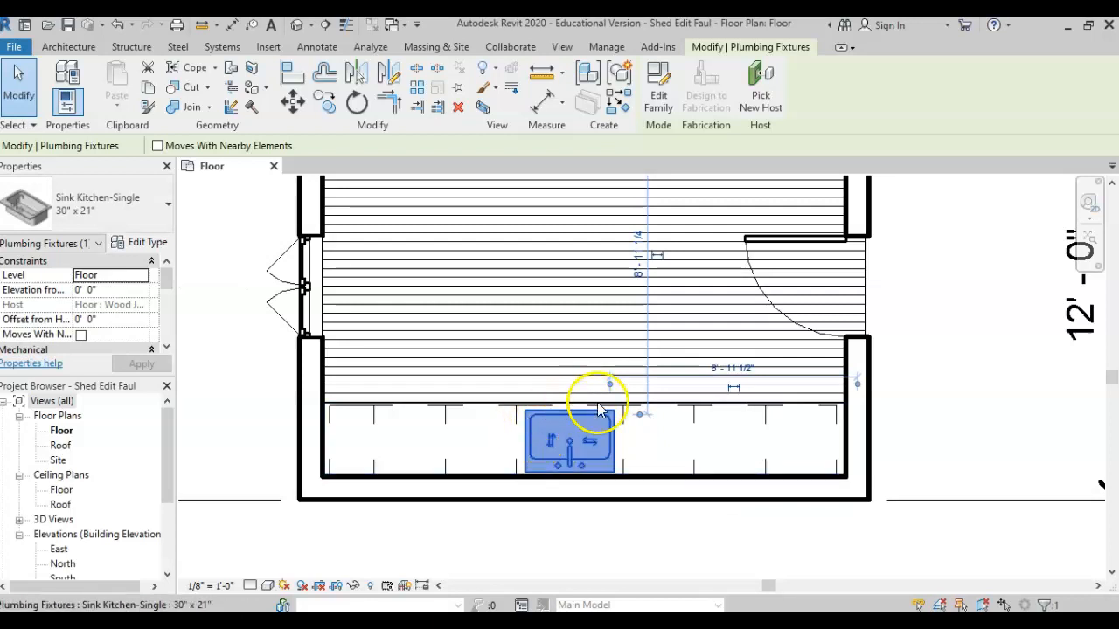
pyautogui.click(540, 546)
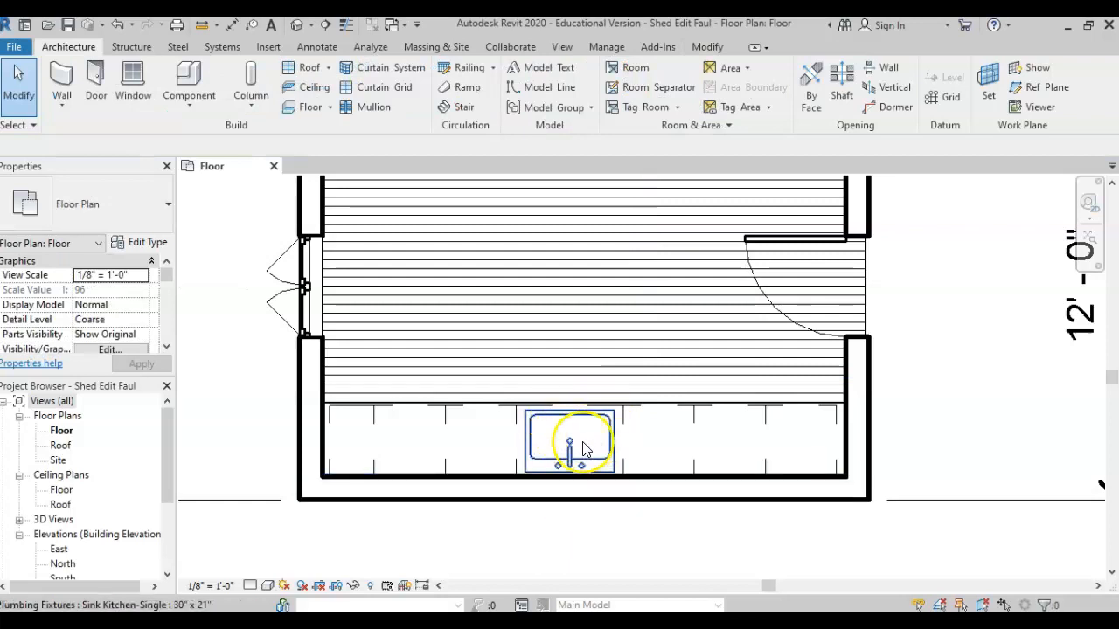
# Open the default 3D view, orbit around the shed and highlight the roof to inspect the counter, sink and cabinets through it
pyautogui.scroll(1, 572, 406)
pyautogui.scroll(-3, 569, 398)
pyautogui.scroll(-1, 570, 395)
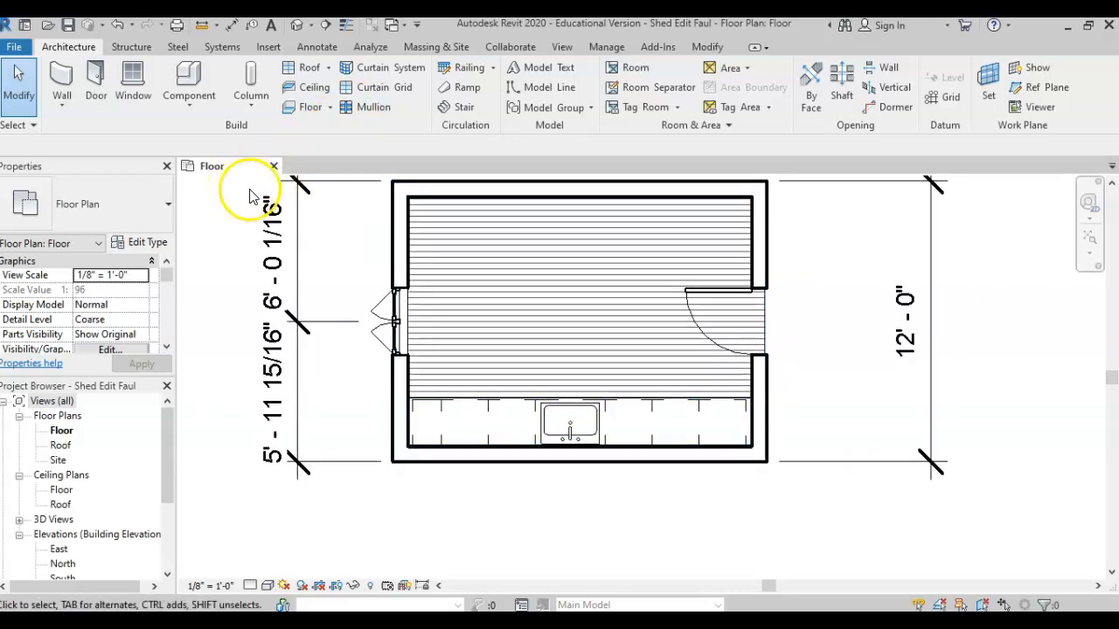
pyautogui.click(554, 51)
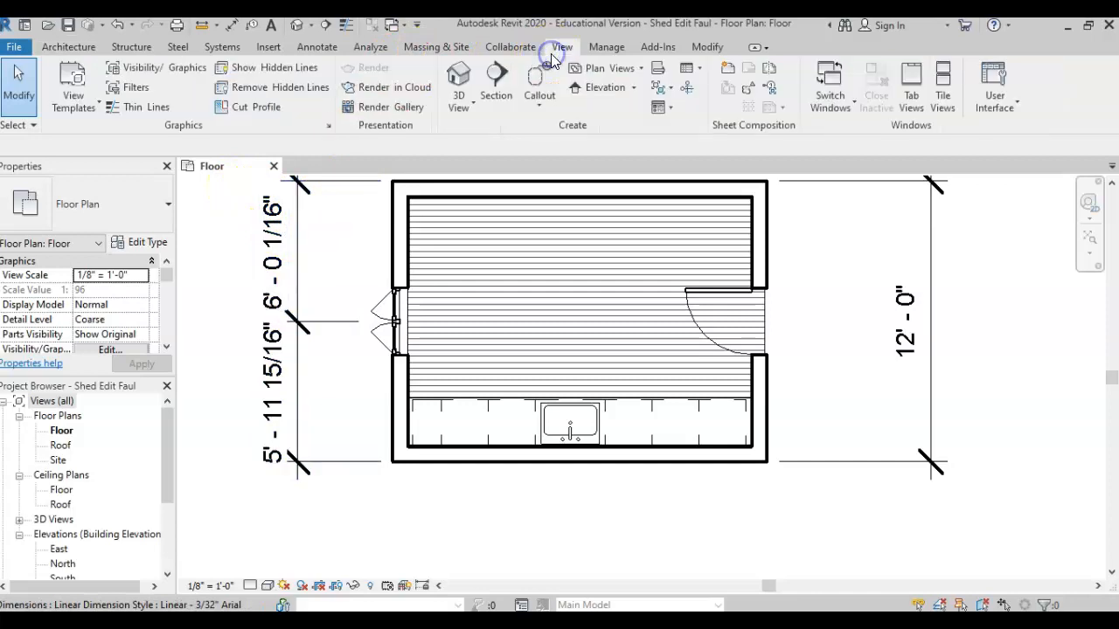
pyautogui.click(469, 77)
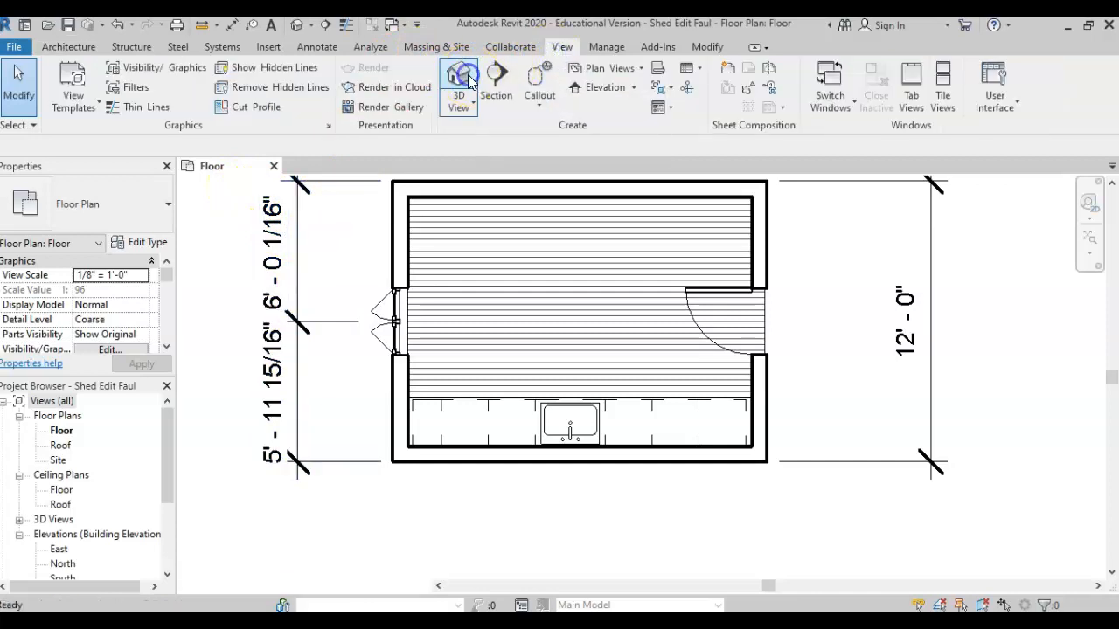
pyautogui.scroll(5, 627, 358)
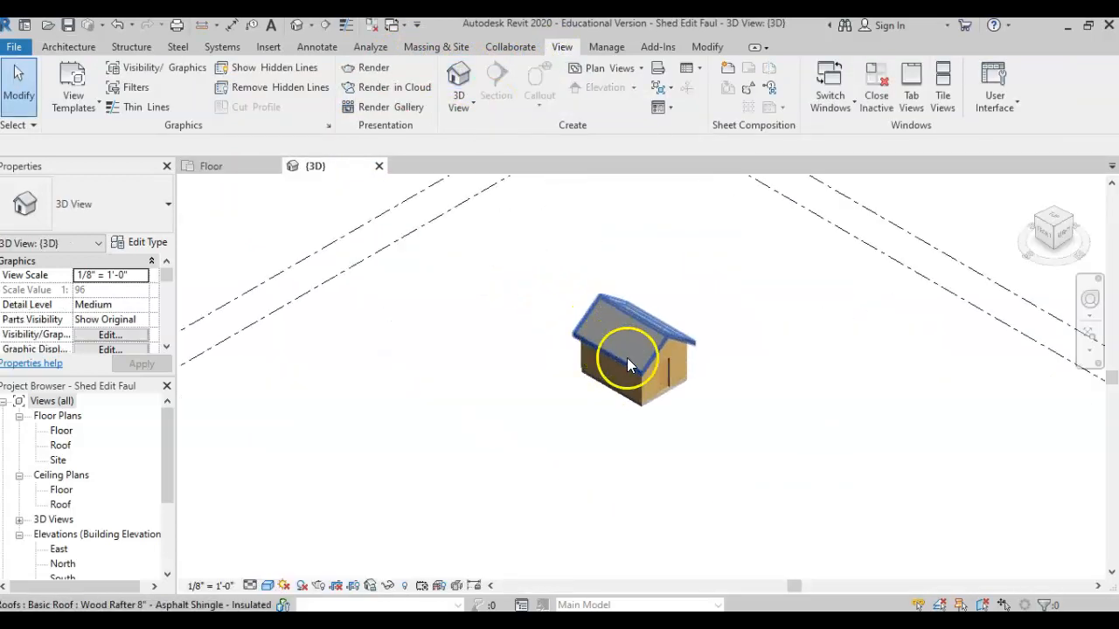
pyautogui.click(1073, 220)
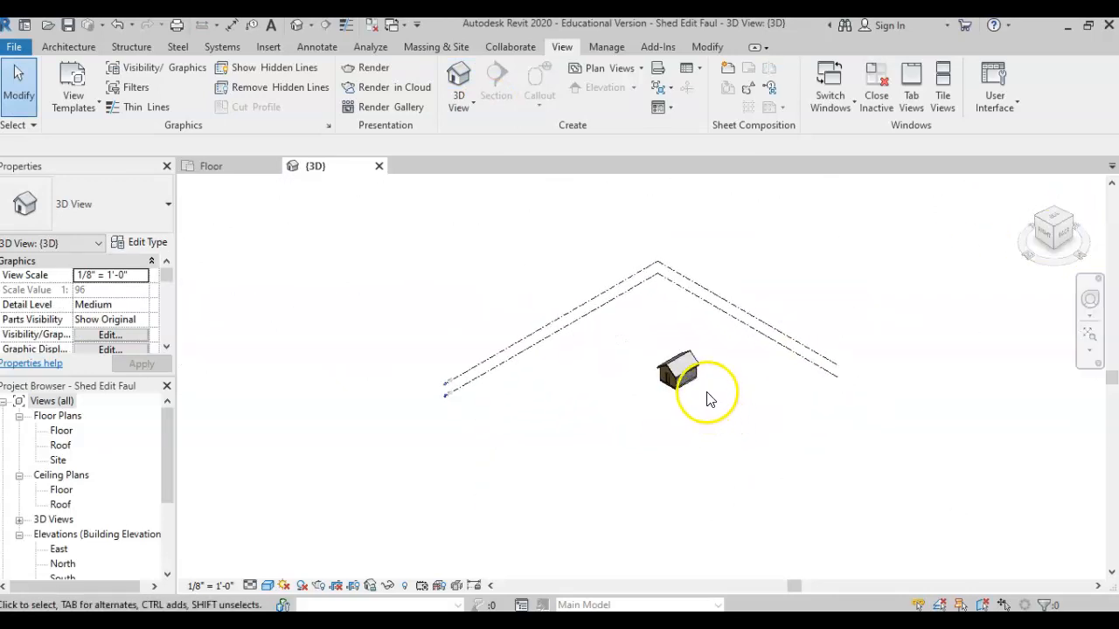
pyautogui.scroll(5, 680, 383)
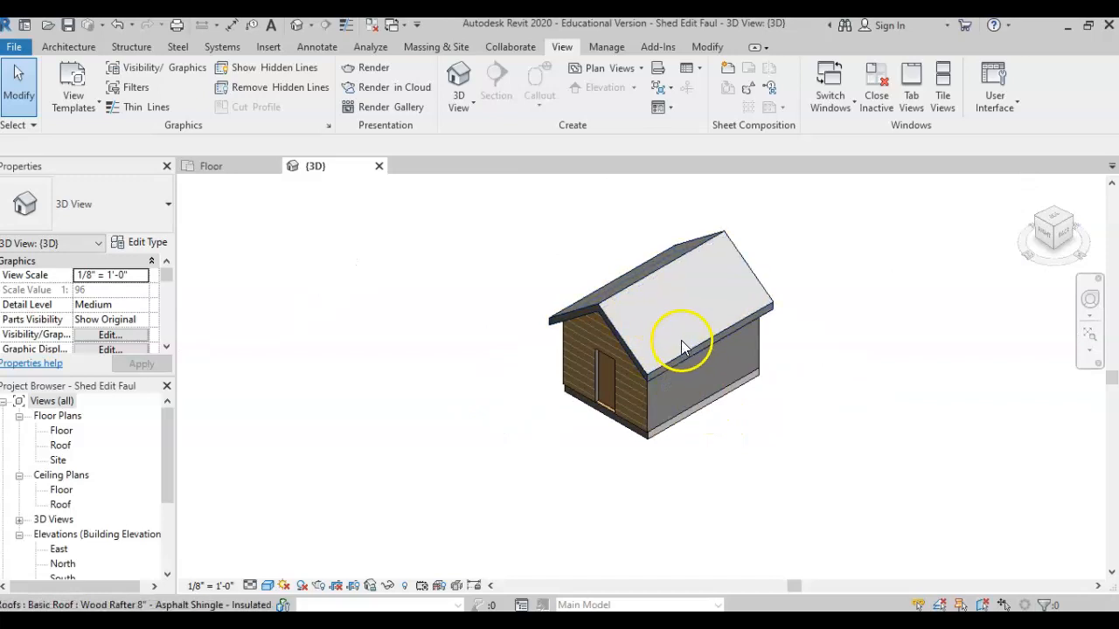
pyautogui.click(689, 347)
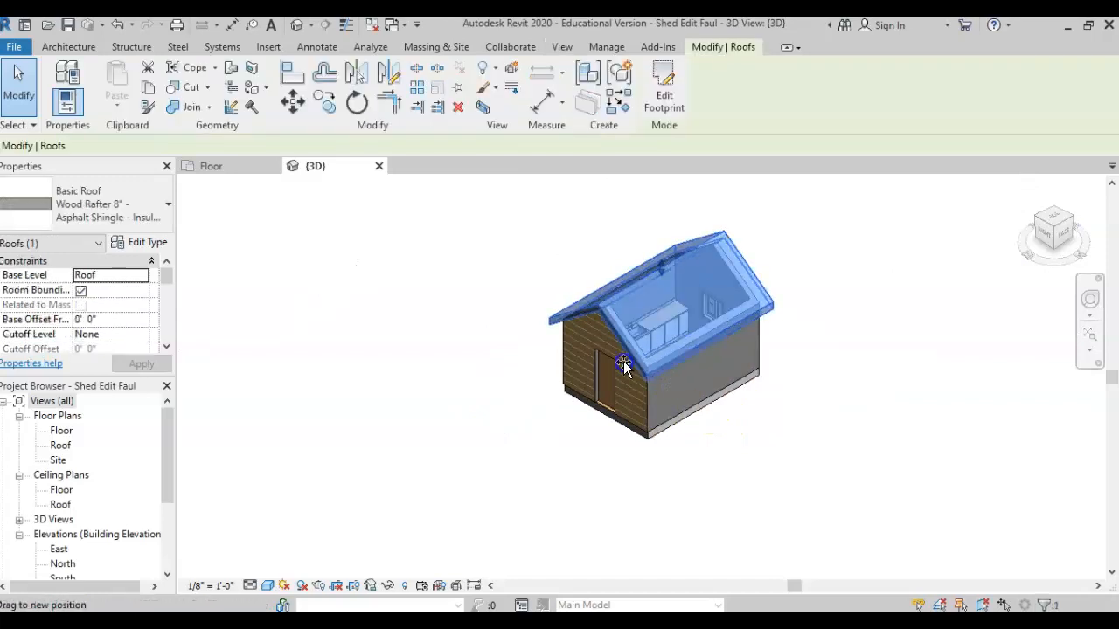
pyautogui.click(1056, 240)
pyautogui.moveTo(969, 289); pyautogui.dragTo(1056, 277)
pyautogui.scroll(3, 642, 349)
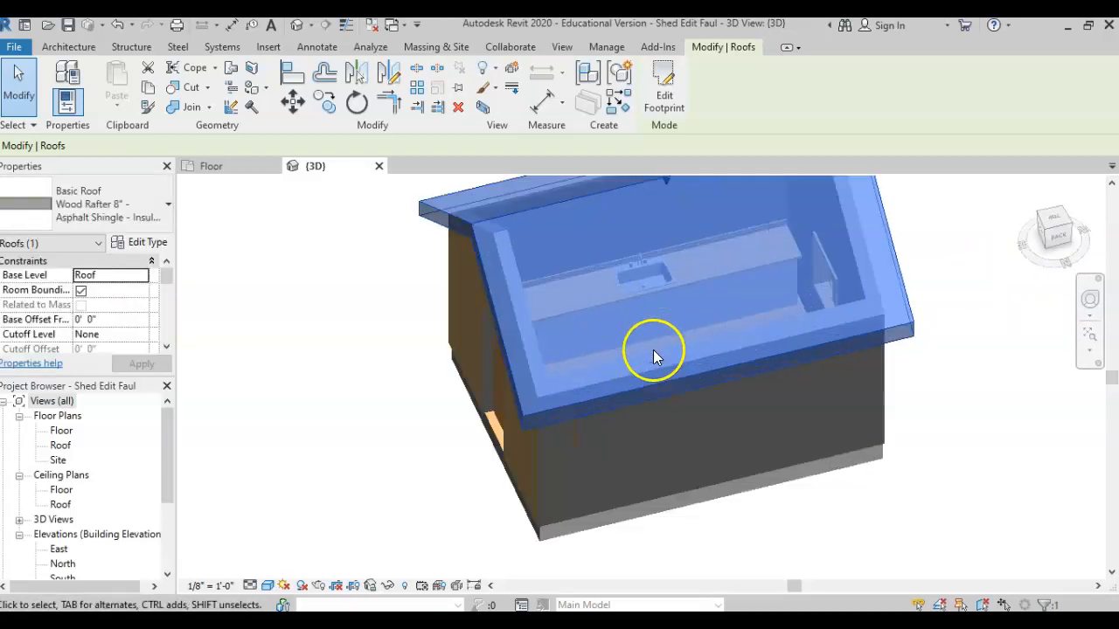
pyautogui.click(699, 318)
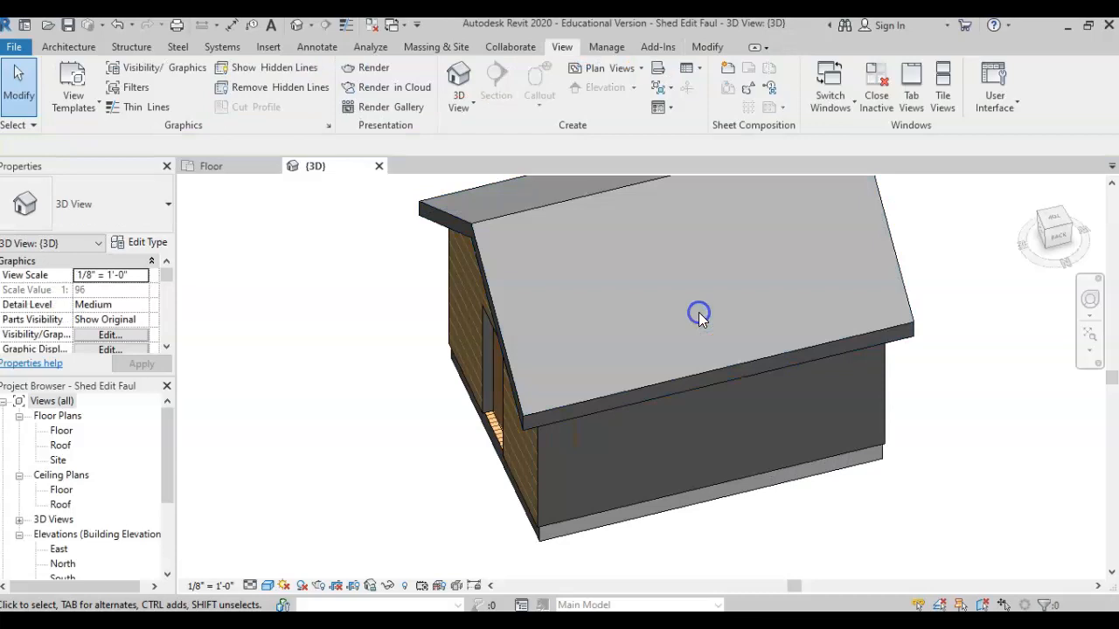
# In the Floor plan, flip the facing of the 24" four-drawer base cabinet beside the right wall and move it back under the counter top
pyautogui.click(227, 164)
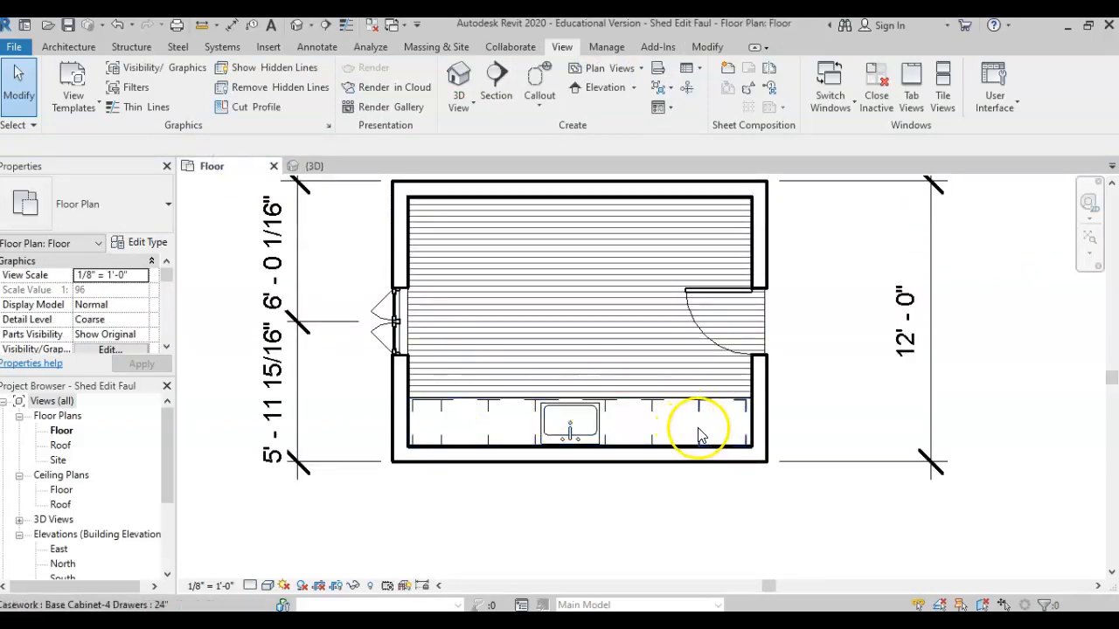
pyautogui.click(703, 433)
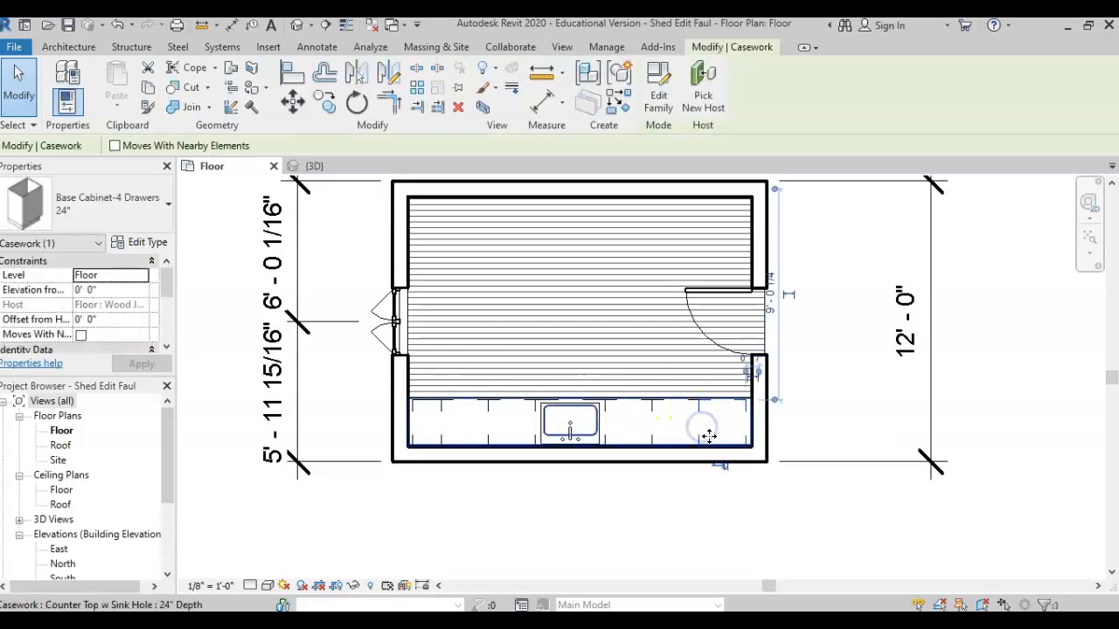
pyautogui.click(728, 470)
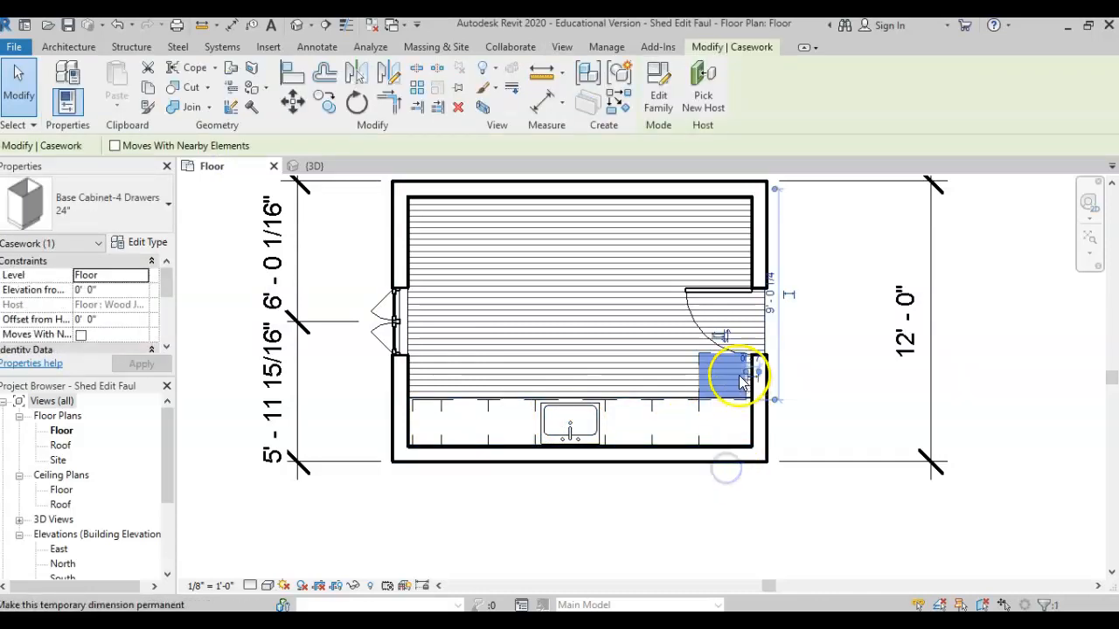
pyautogui.moveTo(733, 416); pyautogui.dragTo(731, 423)
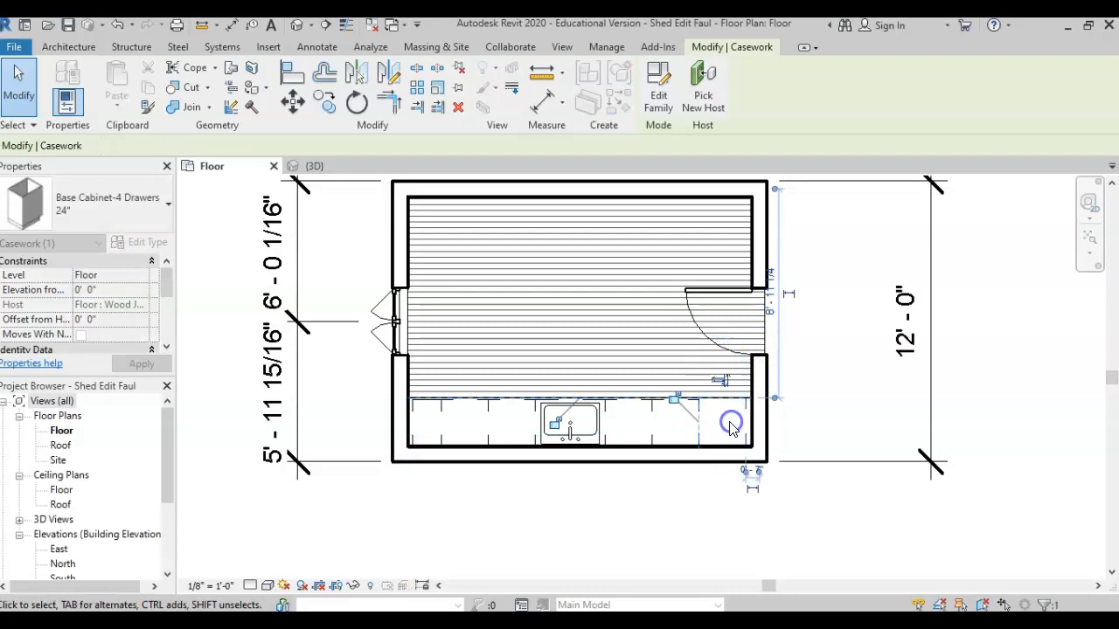
# Flip the facing of the neighbouring 24" four-drawer base cabinet and move it back under the counter top, beside the end cabinet
pyautogui.click(680, 432)
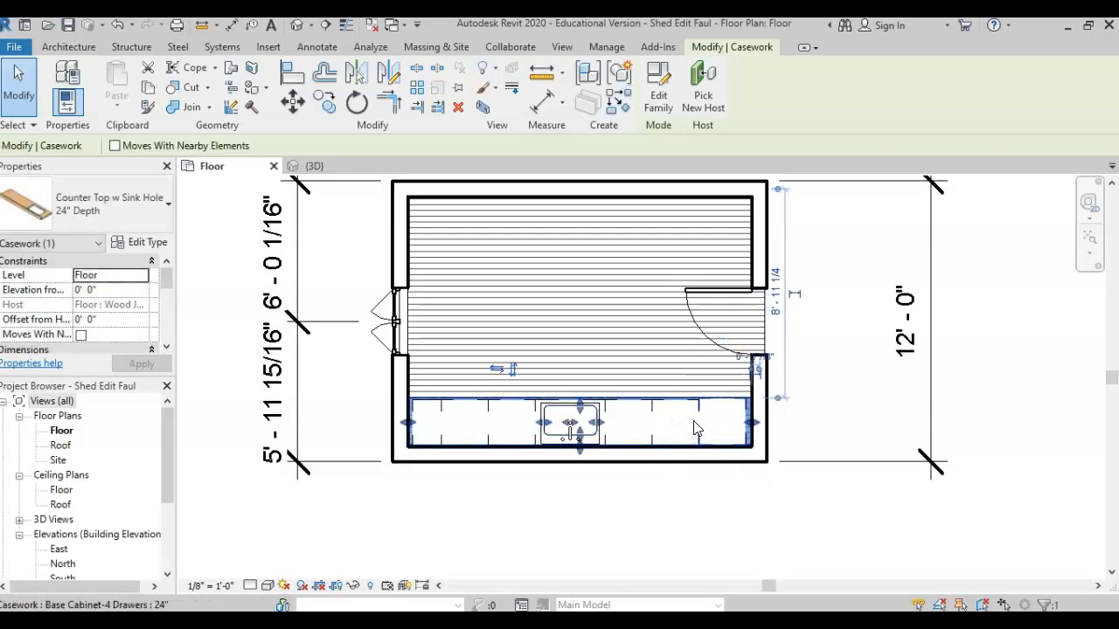
pyautogui.click(700, 416)
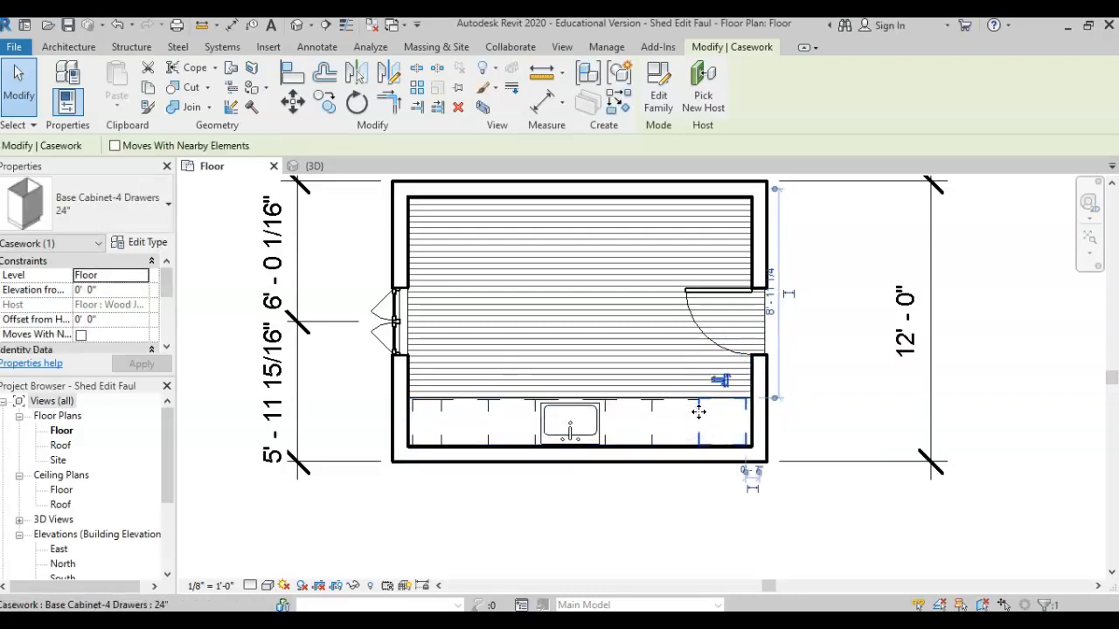
pyautogui.click(681, 407)
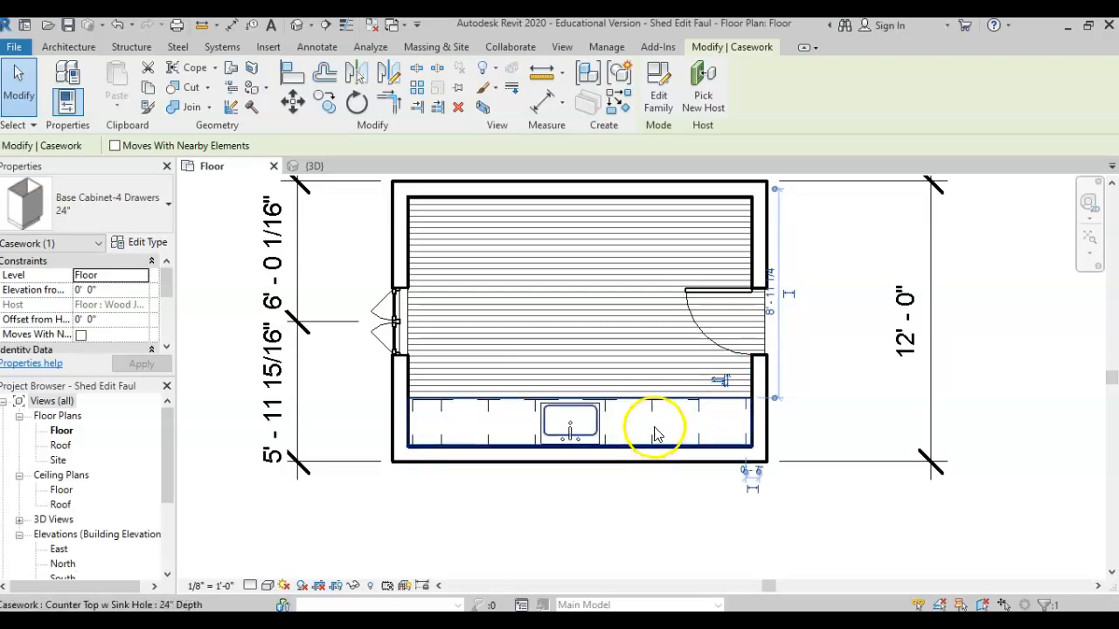
pyautogui.click(658, 422)
pyautogui.click(672, 465)
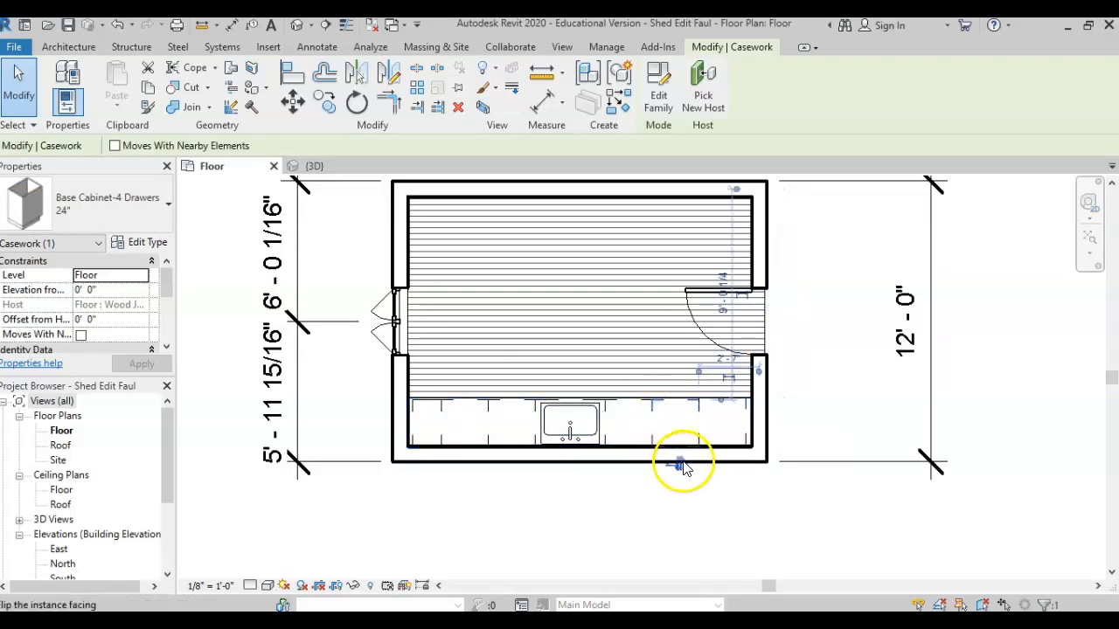
pyautogui.click(680, 463)
pyautogui.moveTo(679, 369); pyautogui.dragTo(680, 423)
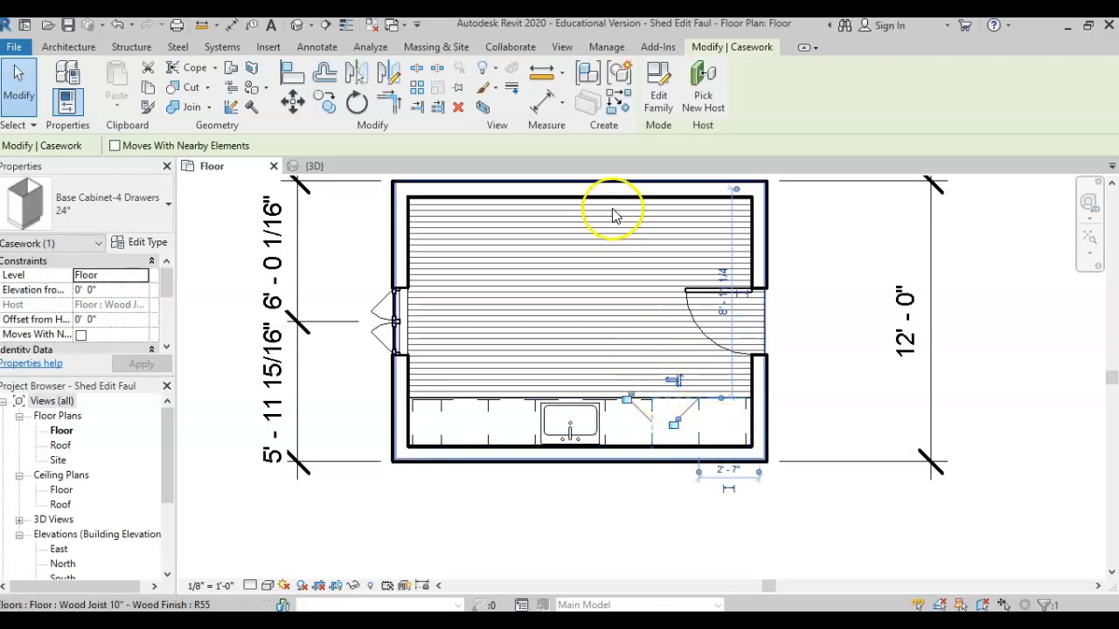
# Return to the 3D view, orbit to the window side and highlight the roof to check the cabinets' drawer fronts
pyautogui.click(297, 166)
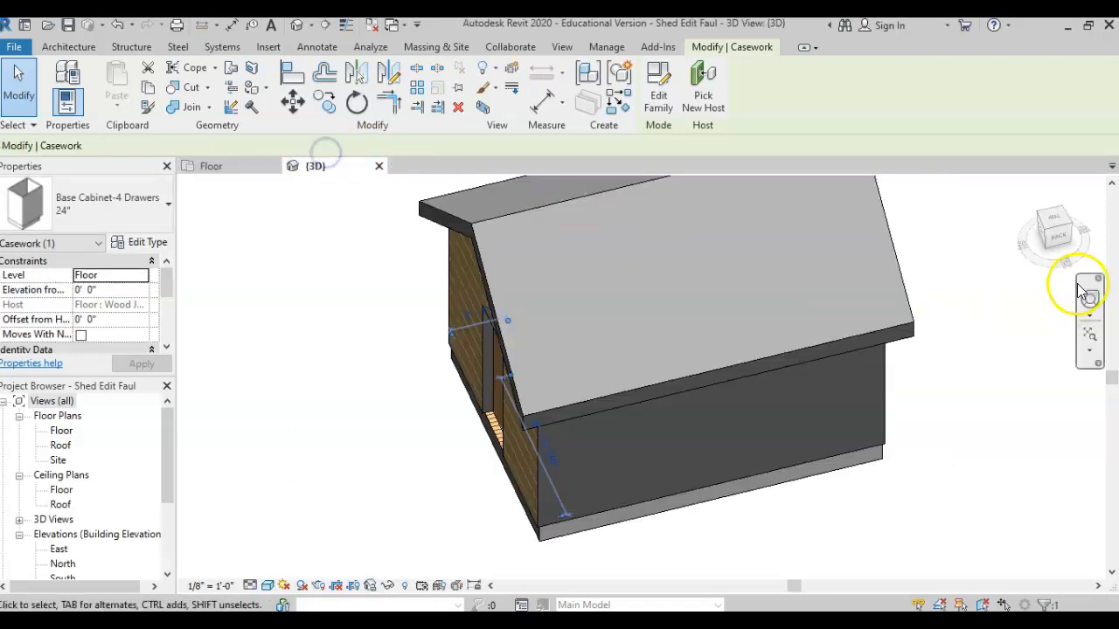
pyautogui.moveTo(1050, 244); pyautogui.dragTo(897, 242)
pyautogui.click(607, 344)
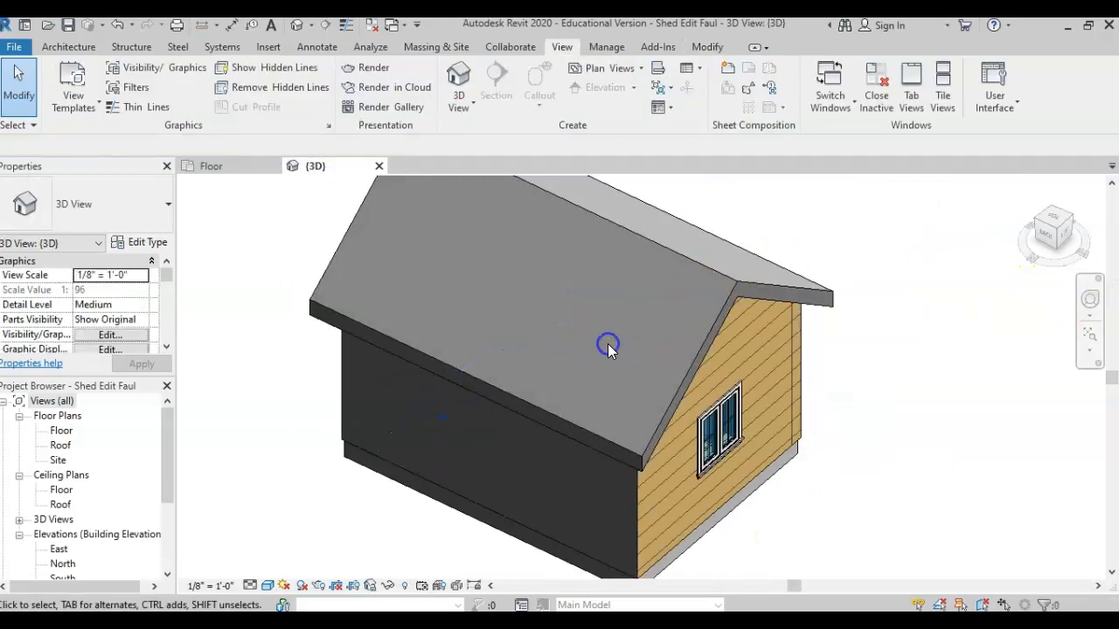
pyautogui.click(652, 244)
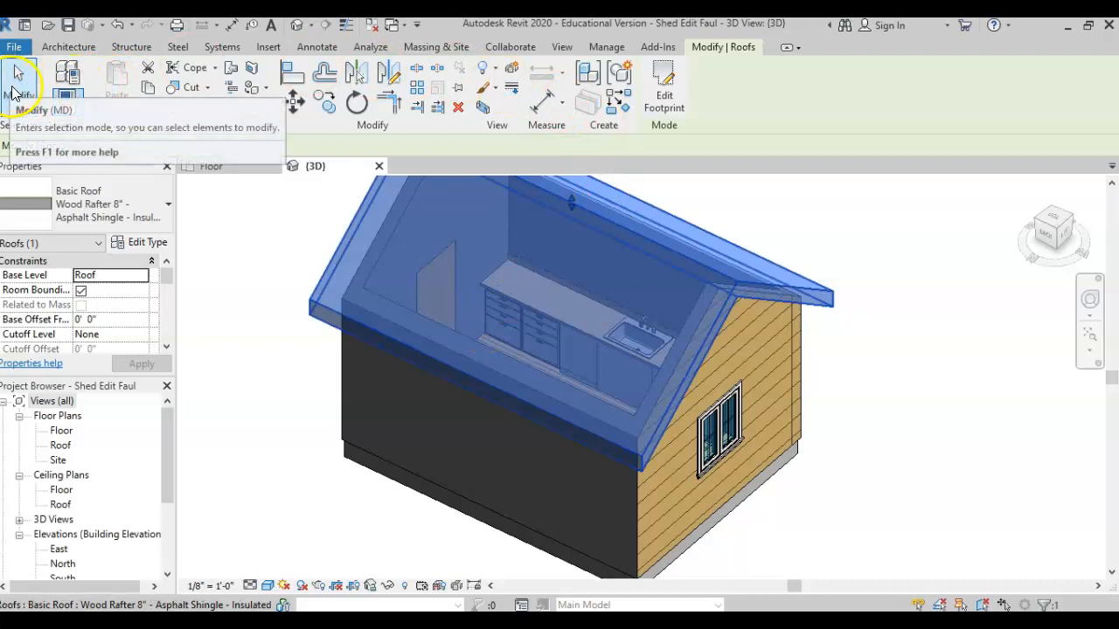
# Return to the Floor plan, start component placement and browse the US Imperial family library's category folders, leaving without loading a family
pyautogui.click(210, 166)
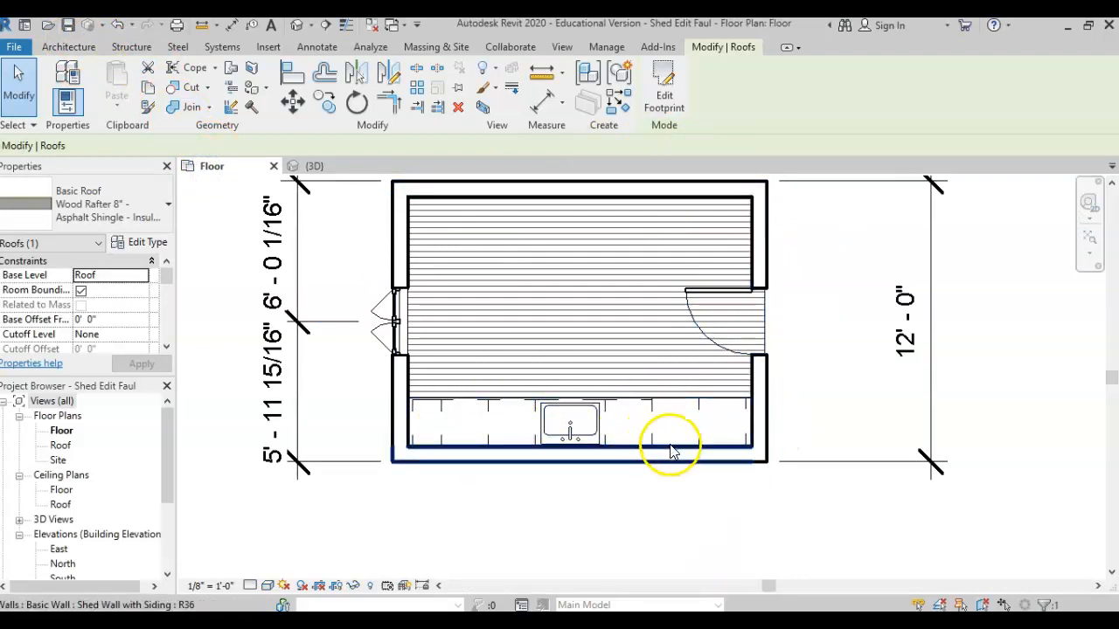
pyautogui.click(69, 46)
pyautogui.click(194, 83)
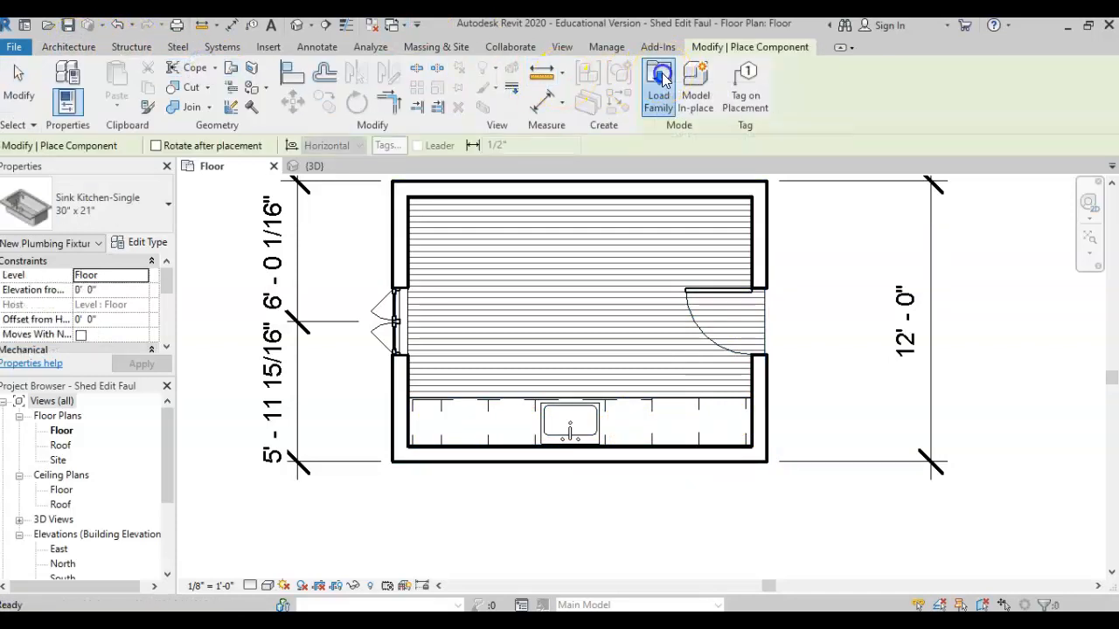
pyautogui.click(662, 81)
pyautogui.click(478, 158)
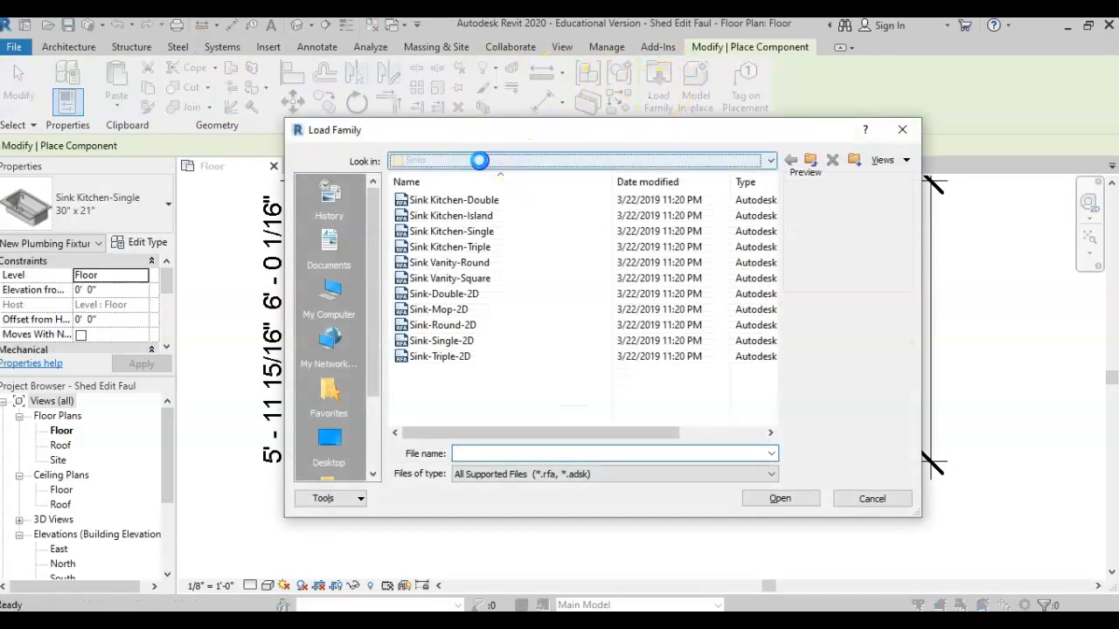
pyautogui.click(524, 268)
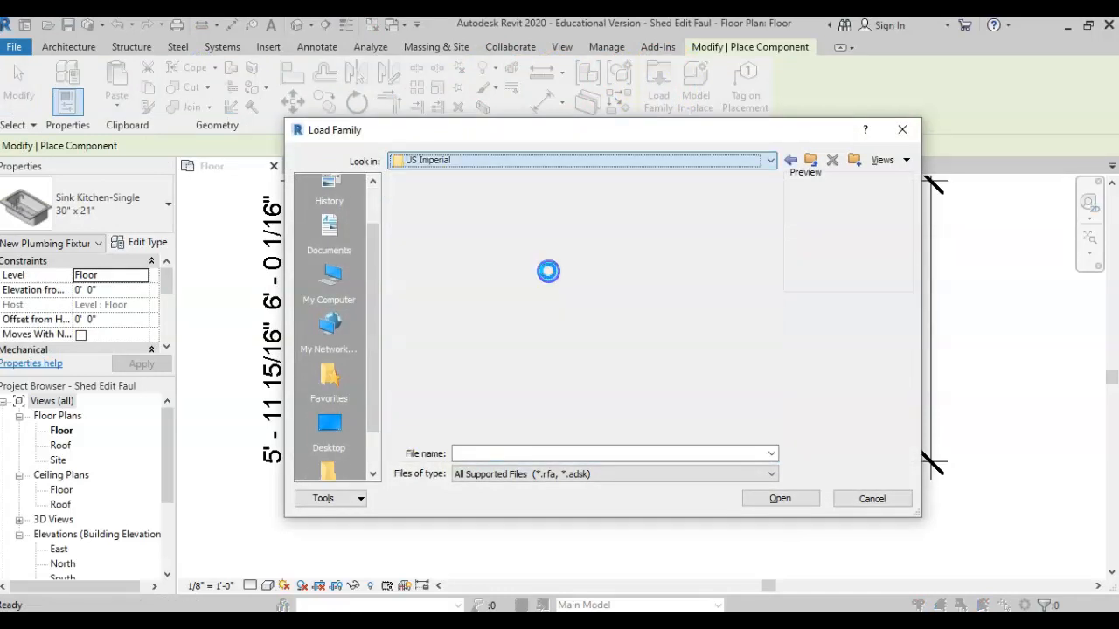
pyautogui.scroll(-10, 530, 238)
pyautogui.scroll(10, 530, 238)
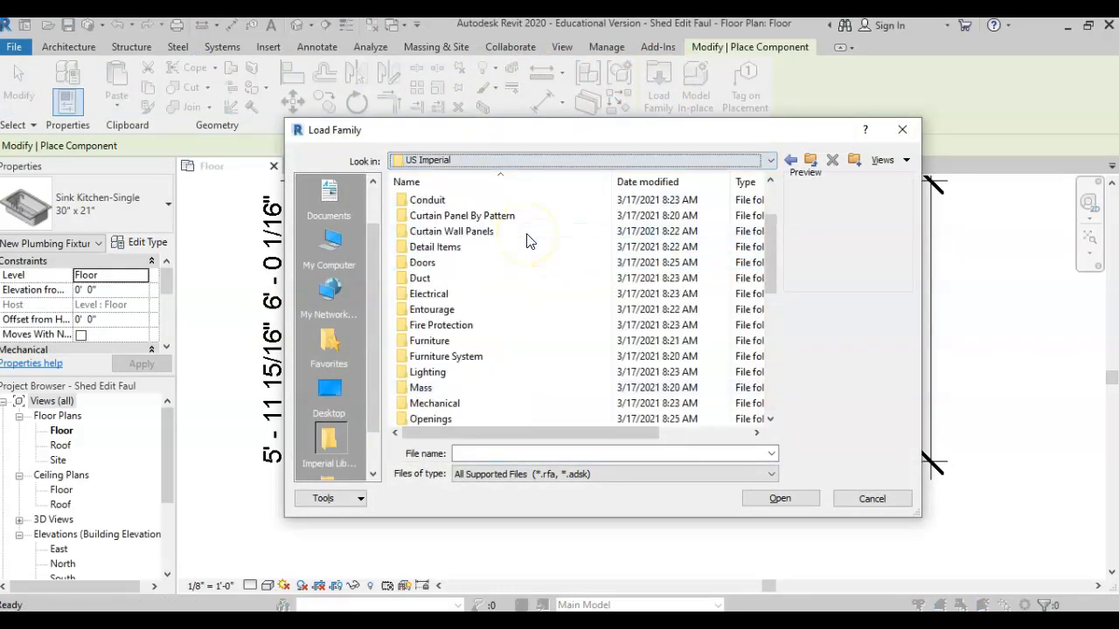
pyautogui.click(893, 501)
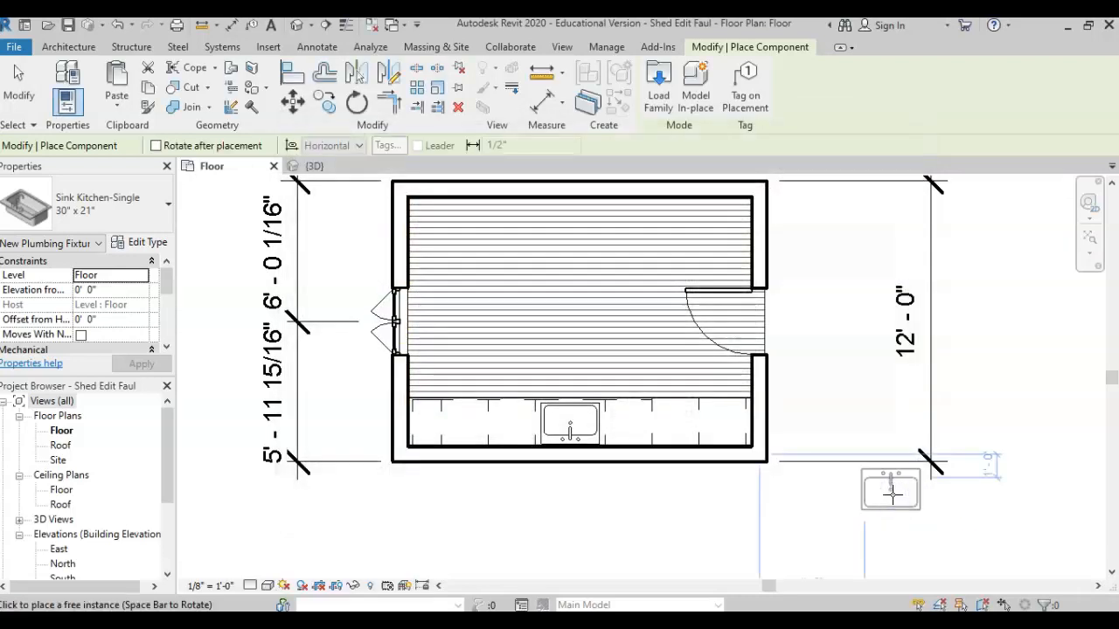
pyautogui.scroll(4, 747, 422)
pyautogui.scroll(-5, 747, 424)
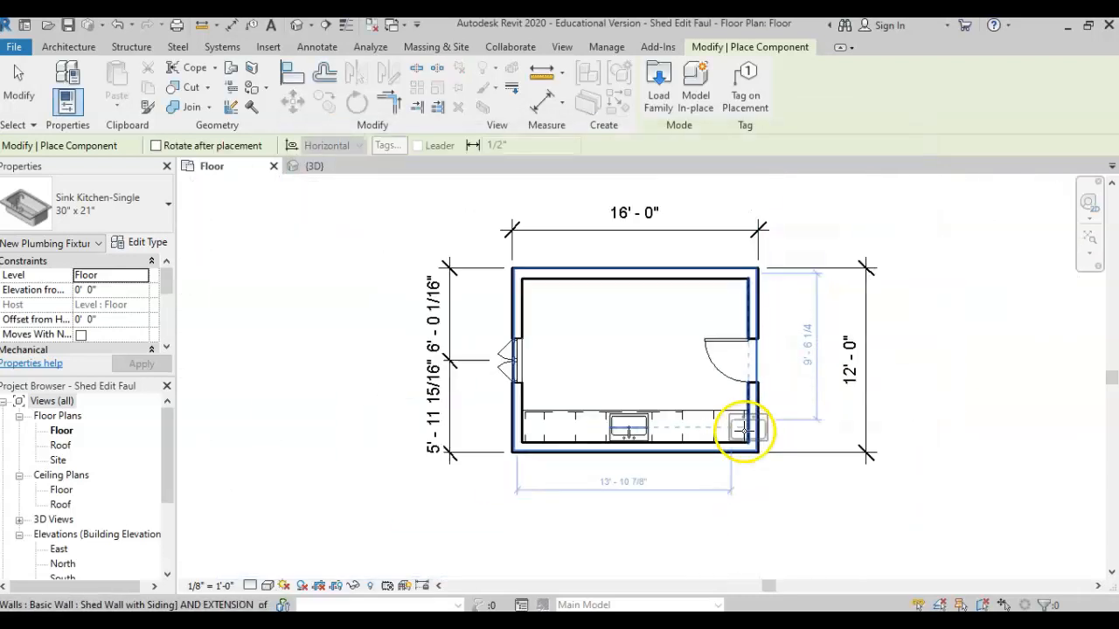